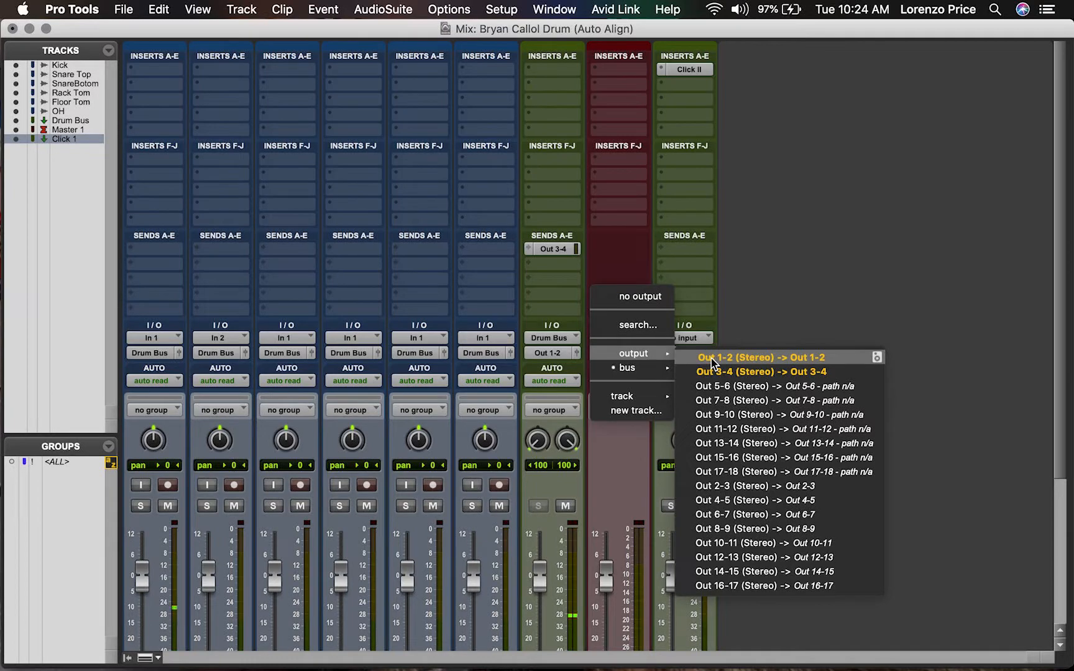
Step: Route the Master 1 fader's output to Out 1-2 (Stereo)
{"action": "left_click", "coordinate": [710, 357]}
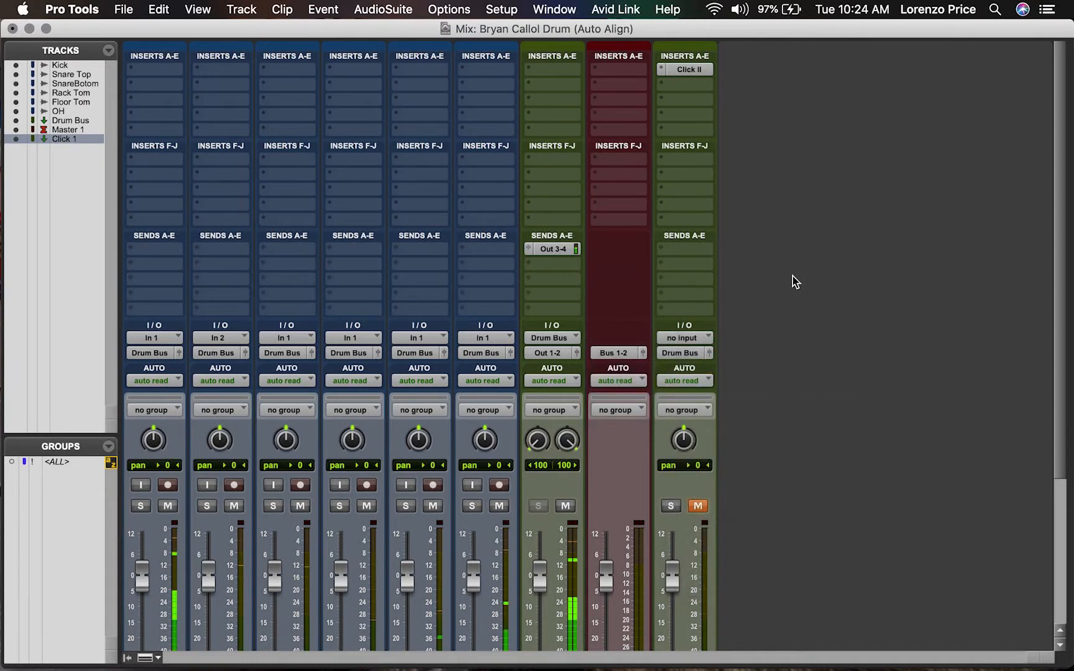
{"action": "left_click", "coordinate": [618, 352]}
{"action": "mouse_move", "coordinate": [634, 353]}
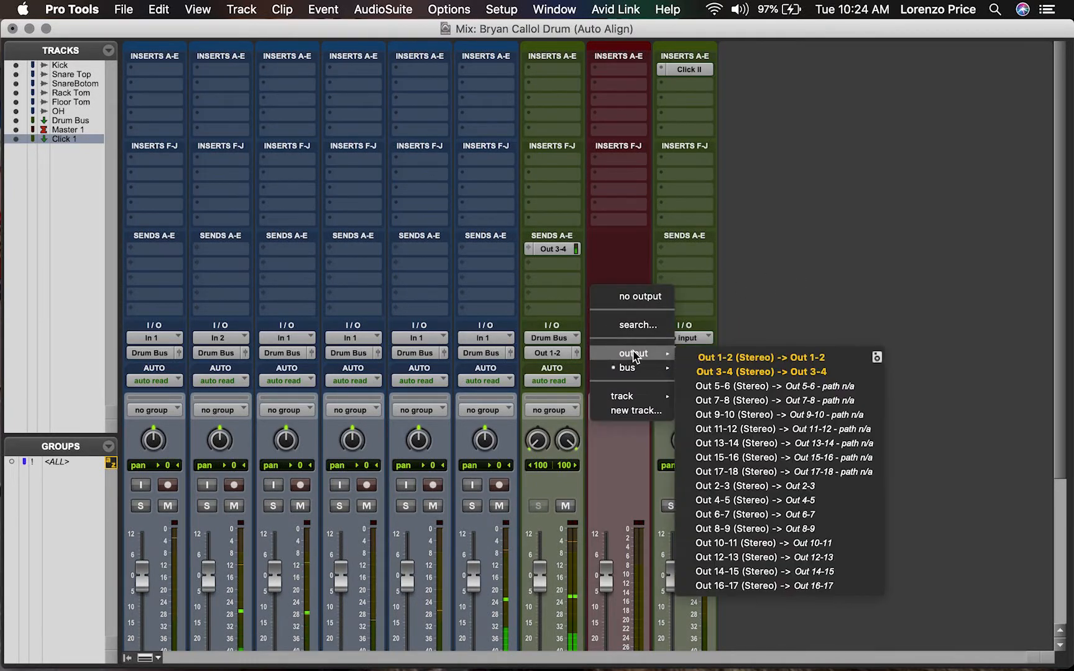
{"action": "left_click", "coordinate": [704, 359]}
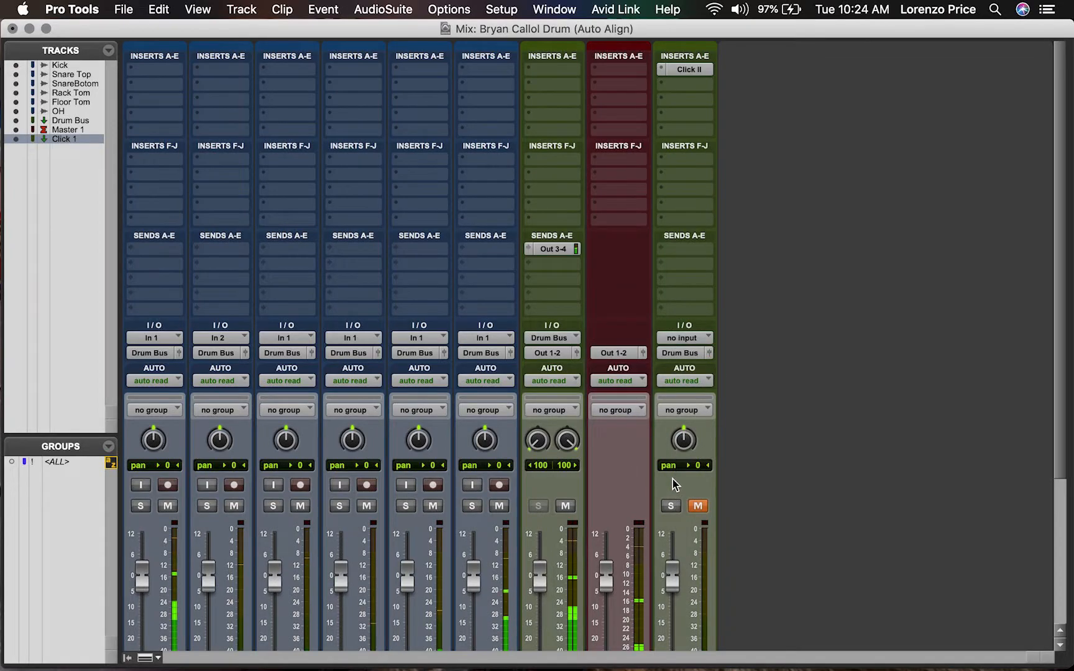
Step: Insert the Auto-Align plug-in on the Kick's first insert slot and copy it to the other five drum tracks
{"action": "scroll", "coordinate": [673, 486], "scroll_direction": "down", "scroll_amount": 5}
{"action": "scroll", "coordinate": [638, 535], "scroll_direction": "up", "scroll_amount": 5}
{"action": "left_click", "coordinate": [145, 70]}
{"action": "mouse_move", "coordinate": [225, 101]}
{"action": "mouse_move", "coordinate": [218, 70]}
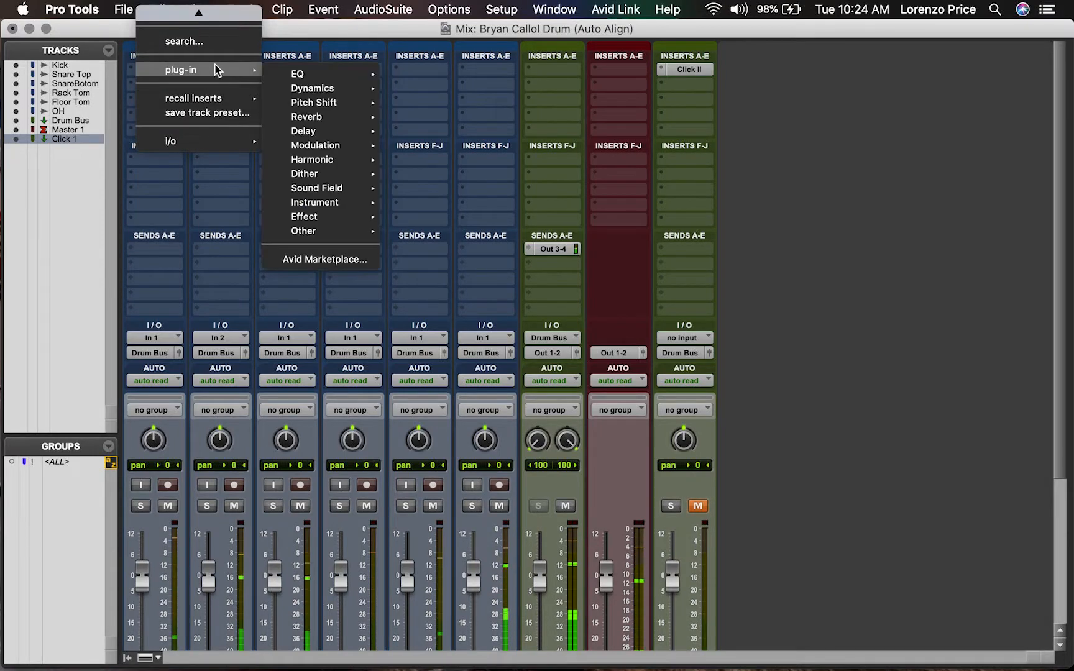
{"action": "mouse_move", "coordinate": [323, 230]}
{"action": "left_click", "coordinate": [439, 237]}
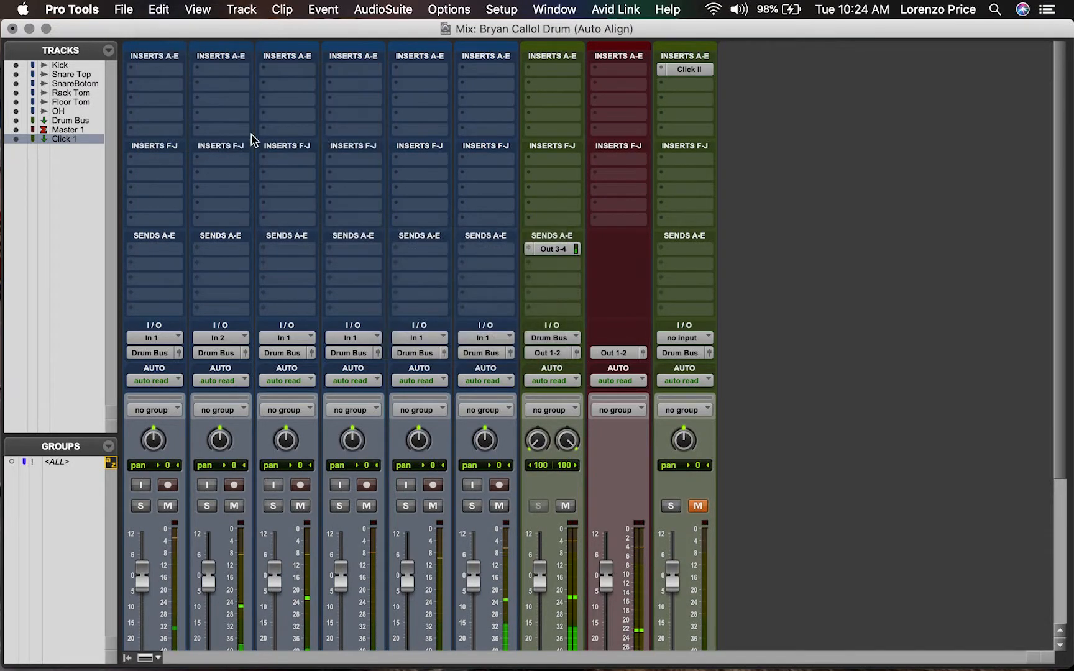
{"action": "left_click_drag", "start_coordinate": [155, 69], "coordinate": [281, 73]}
{"action": "left_click_drag", "start_coordinate": [285, 72], "coordinate": [475, 74]}
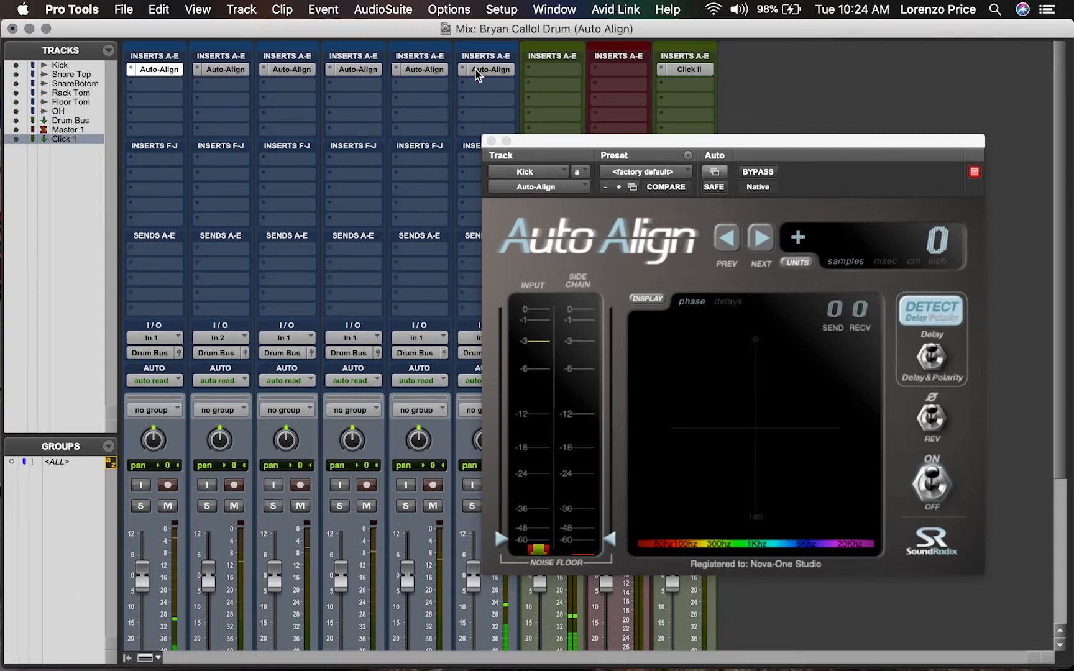
{"action": "left_click", "coordinate": [491, 141]}
Step: Solo the OH track and open its Auto-Align plug-in
{"action": "scroll", "coordinate": [407, 127], "scroll_direction": "down", "scroll_amount": 5}
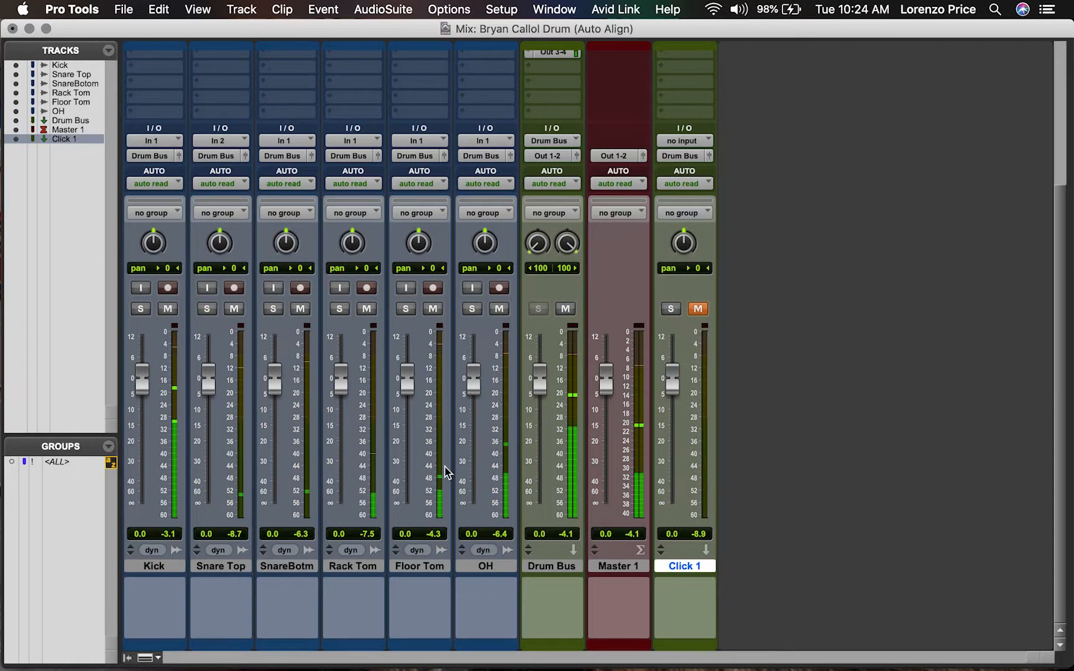
{"action": "left_click", "coordinate": [472, 309]}
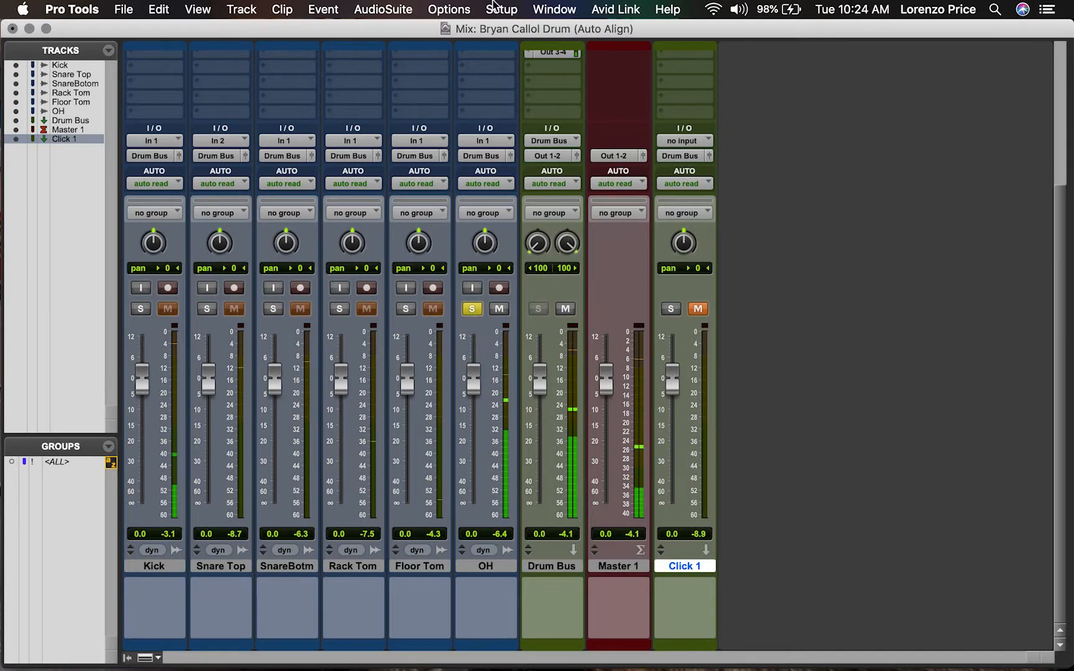
{"action": "scroll", "coordinate": [501, 41], "scroll_direction": "up", "scroll_amount": 5}
{"action": "left_click", "coordinate": [490, 70]}
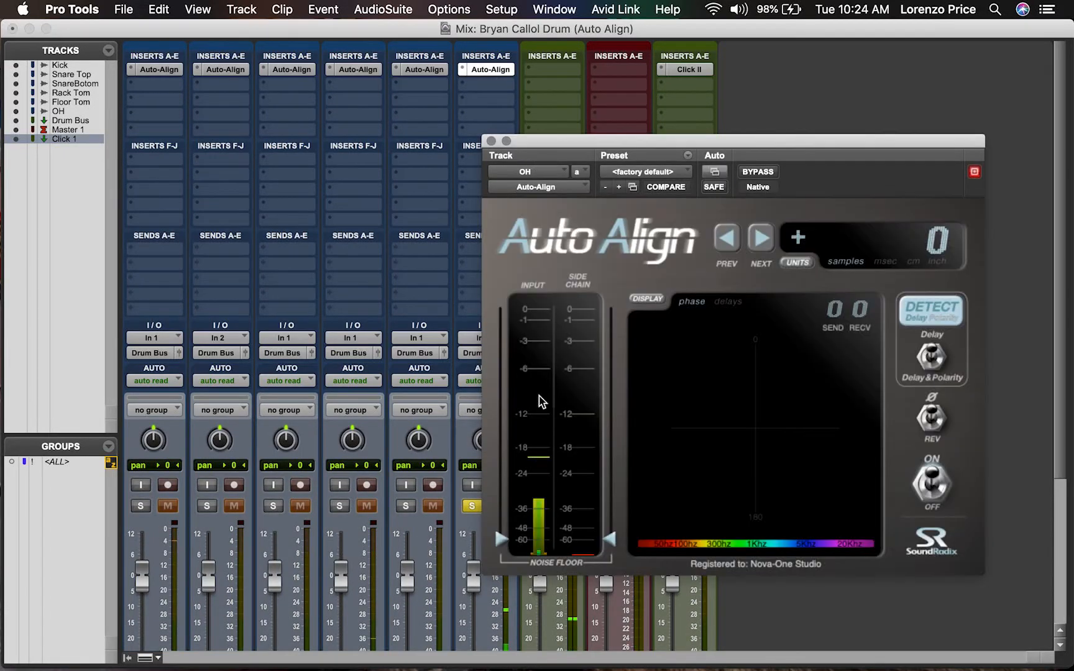
Step: Raise the OH's input noise floor to about -30 dB and set its Send to 1 in Auto-Align
{"action": "left_click", "coordinate": [496, 546]}
{"action": "left_click_drag", "start_coordinate": [496, 550], "coordinate": [497, 492]}
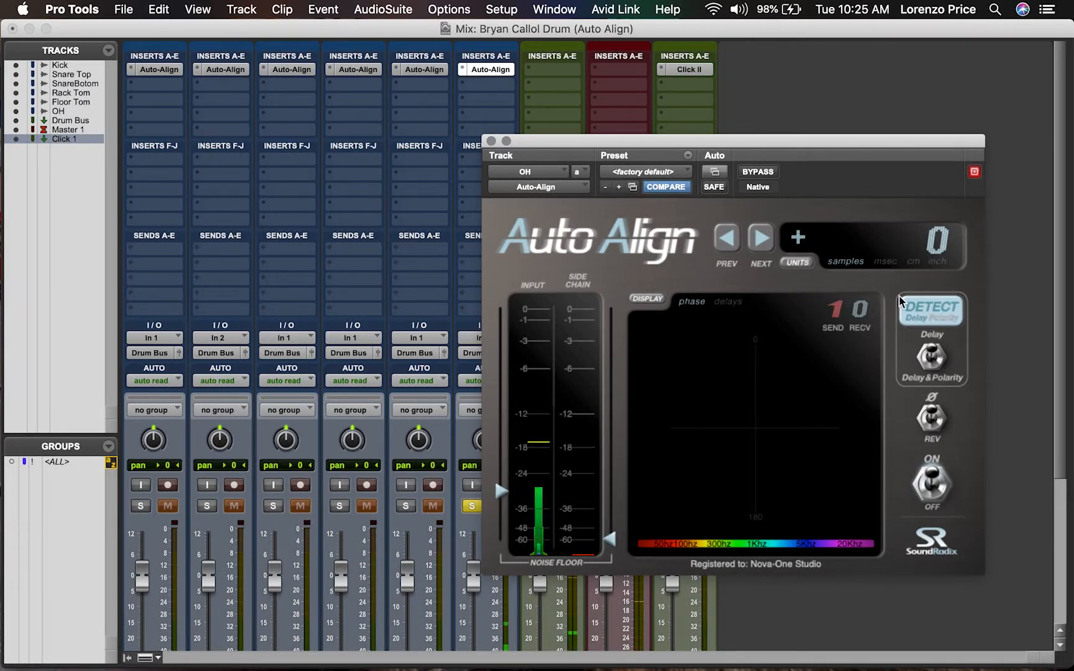
{"action": "left_click", "coordinate": [491, 142]}
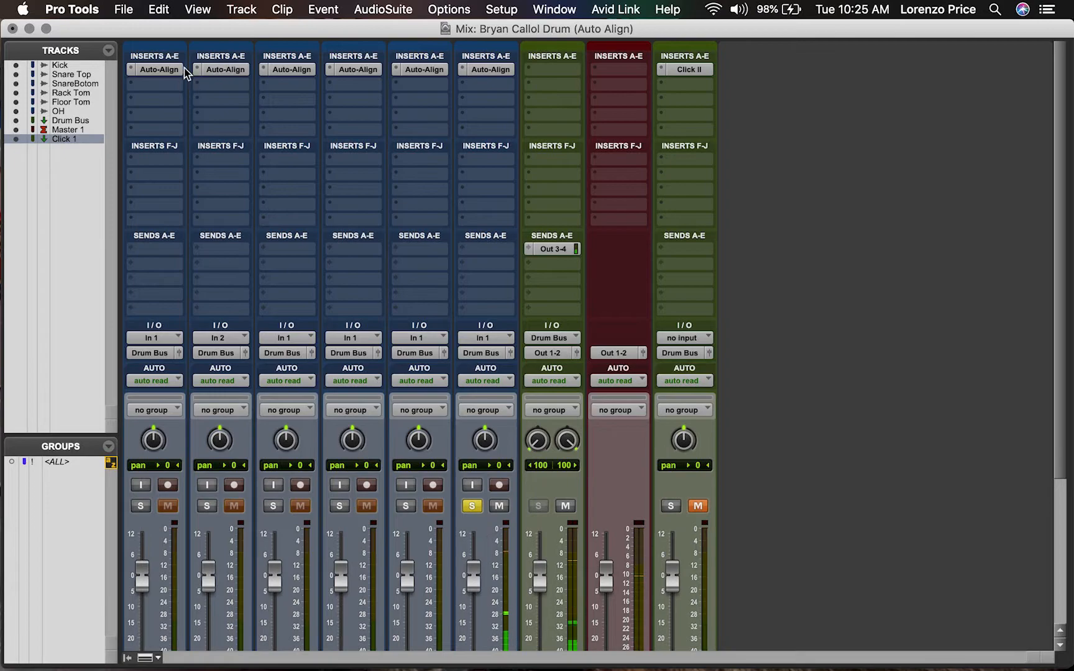
Step: In the Snare Top's Auto-Align, set Send to 2 and Receive to 1, and raise both noise floors to about -24 dB
{"action": "scroll", "coordinate": [243, 159], "scroll_direction": "down", "scroll_amount": 6}
{"action": "scroll", "coordinate": [242, 159], "scroll_direction": "up", "scroll_amount": 6}
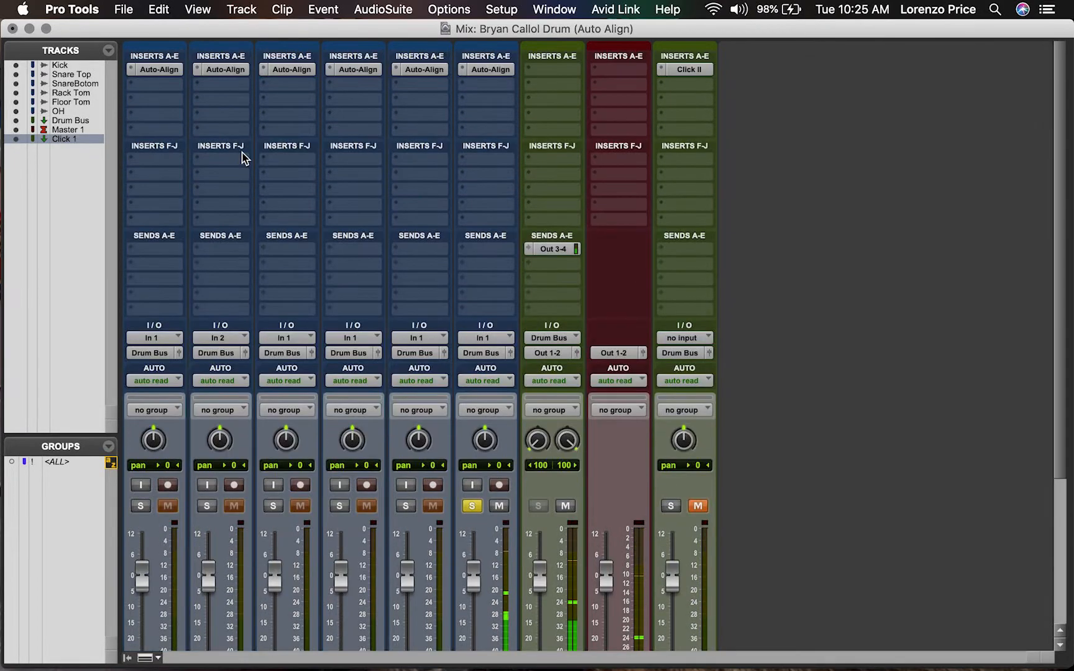
{"action": "left_click", "coordinate": [225, 70]}
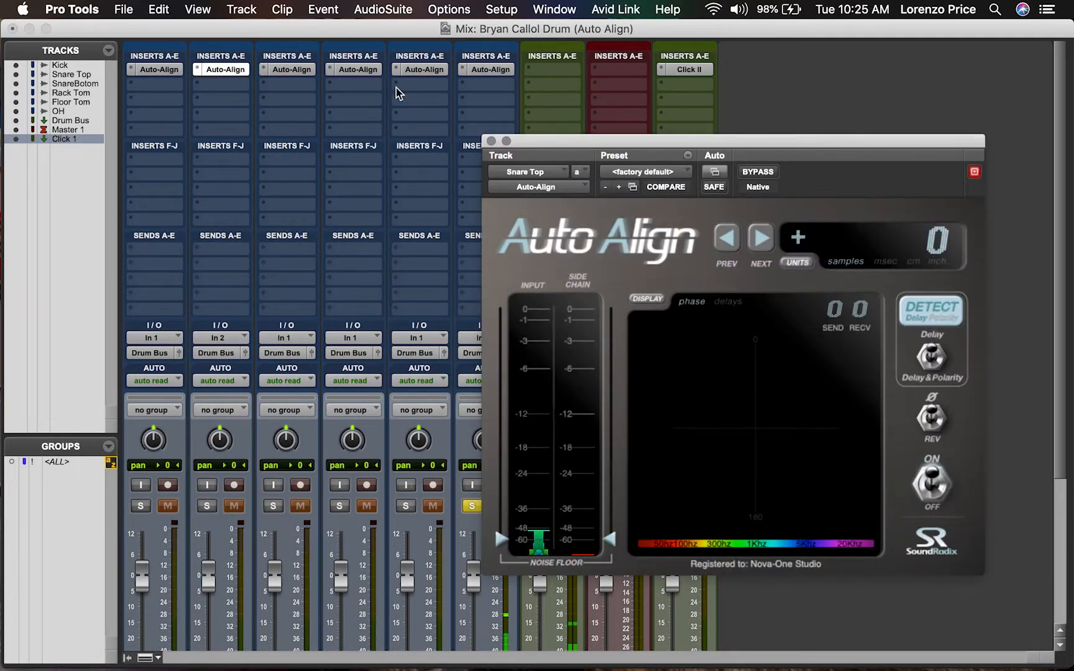
{"action": "left_click", "coordinate": [836, 311]}
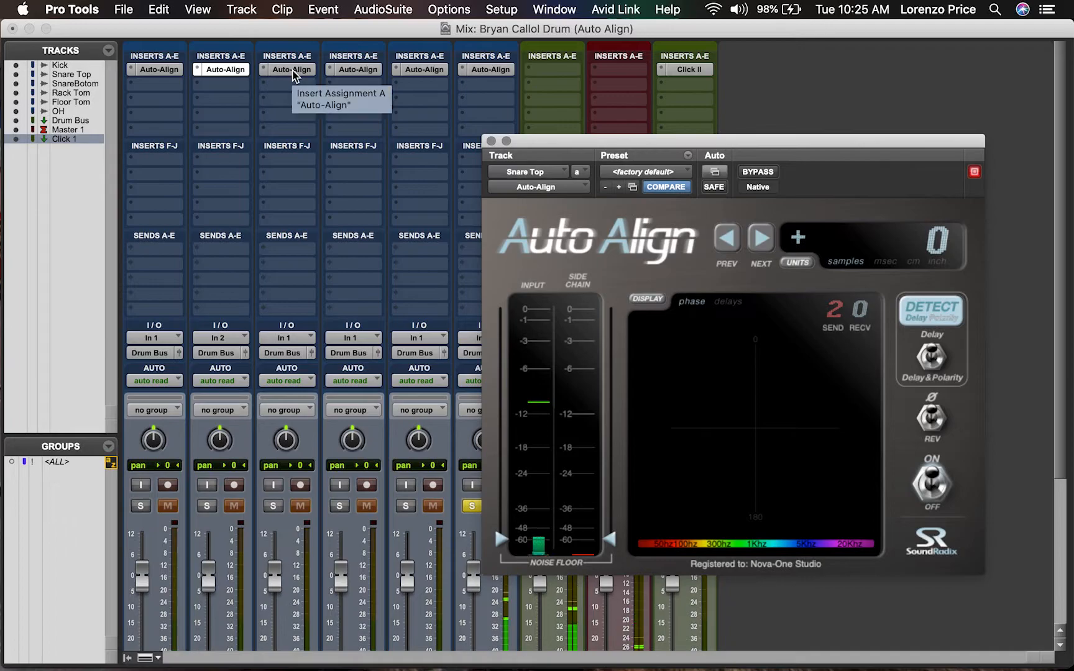
{"action": "left_click", "coordinate": [861, 313]}
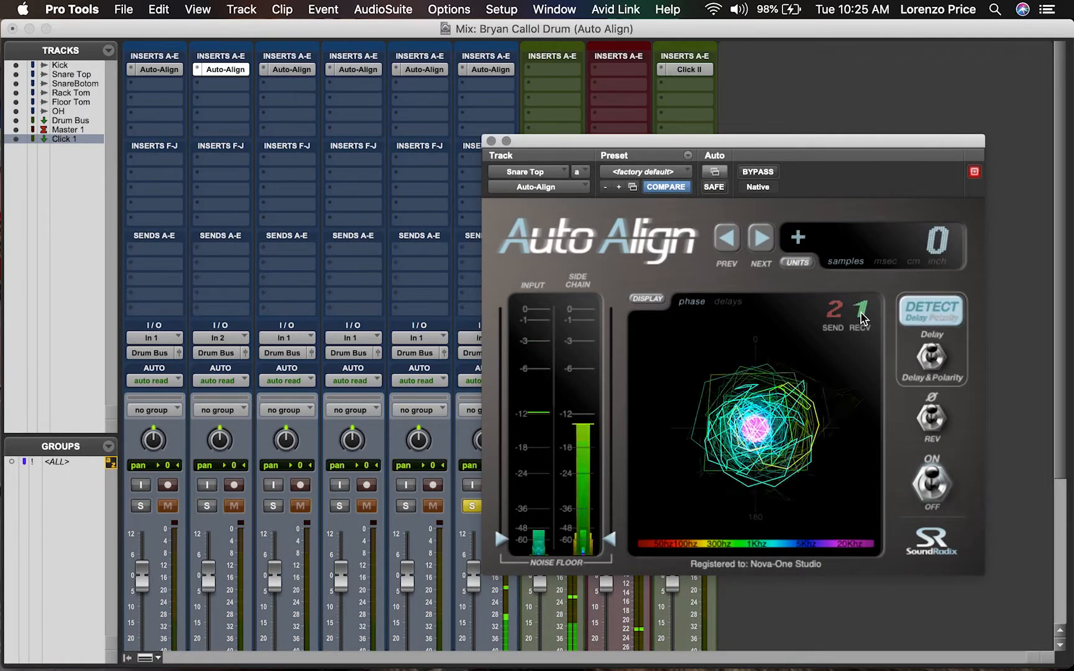
{"action": "left_click_drag", "start_coordinate": [613, 547], "coordinate": [601, 479]}
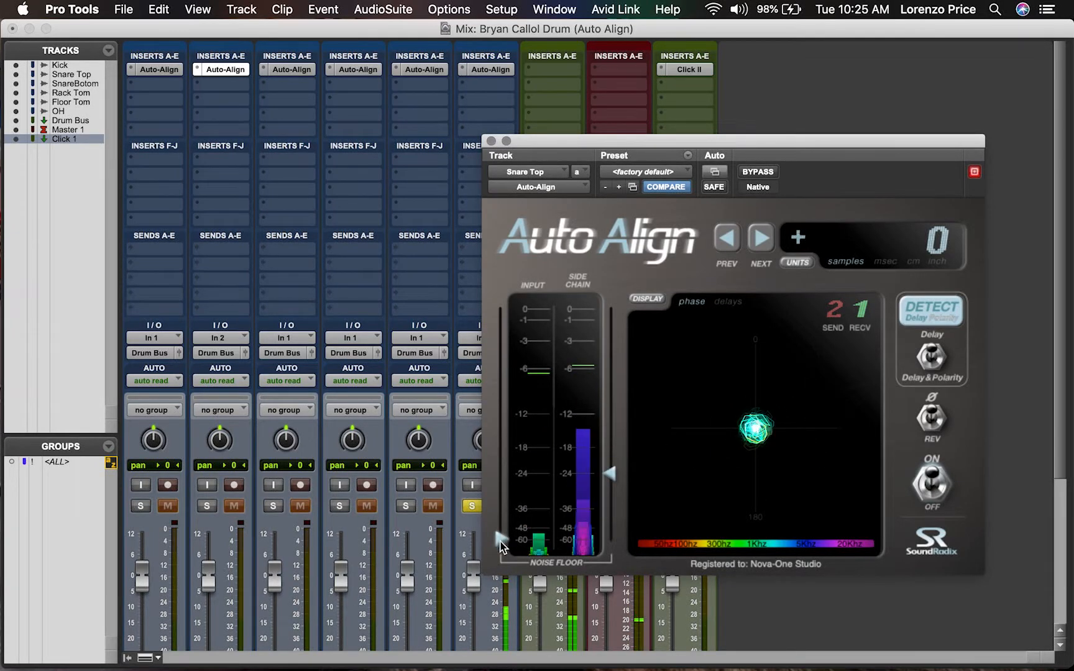
{"action": "left_click_drag", "start_coordinate": [501, 539], "coordinate": [497, 477]}
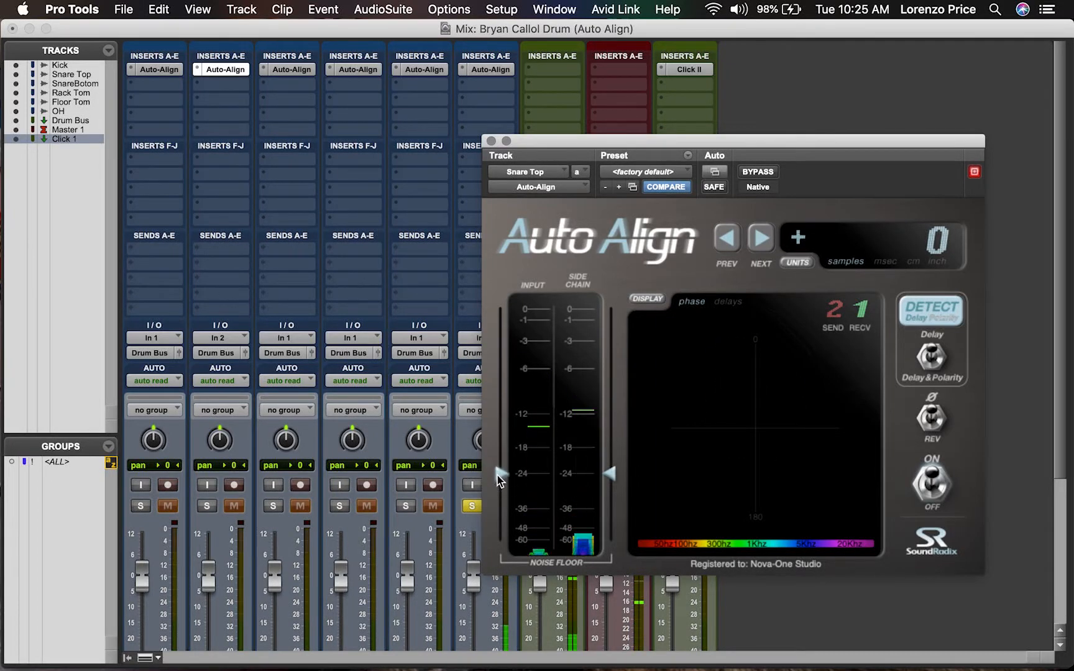
Step: Detect the Snare Top's alignment against the OH signal and take the OH track out of solo
{"action": "left_click", "coordinate": [931, 316]}
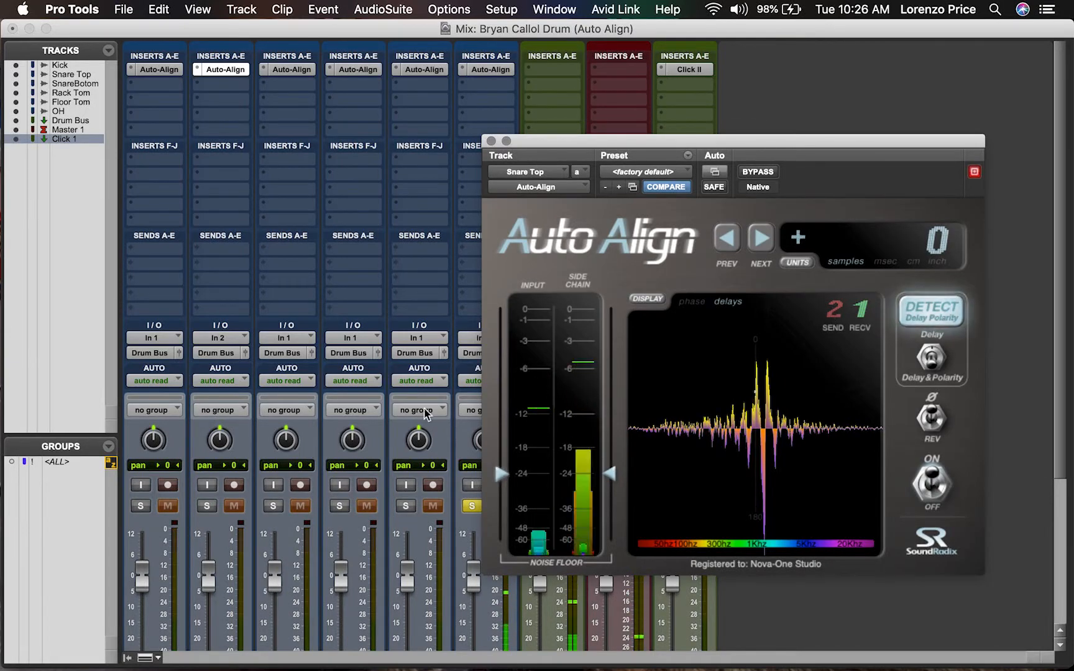
{"action": "left_click", "coordinate": [472, 507]}
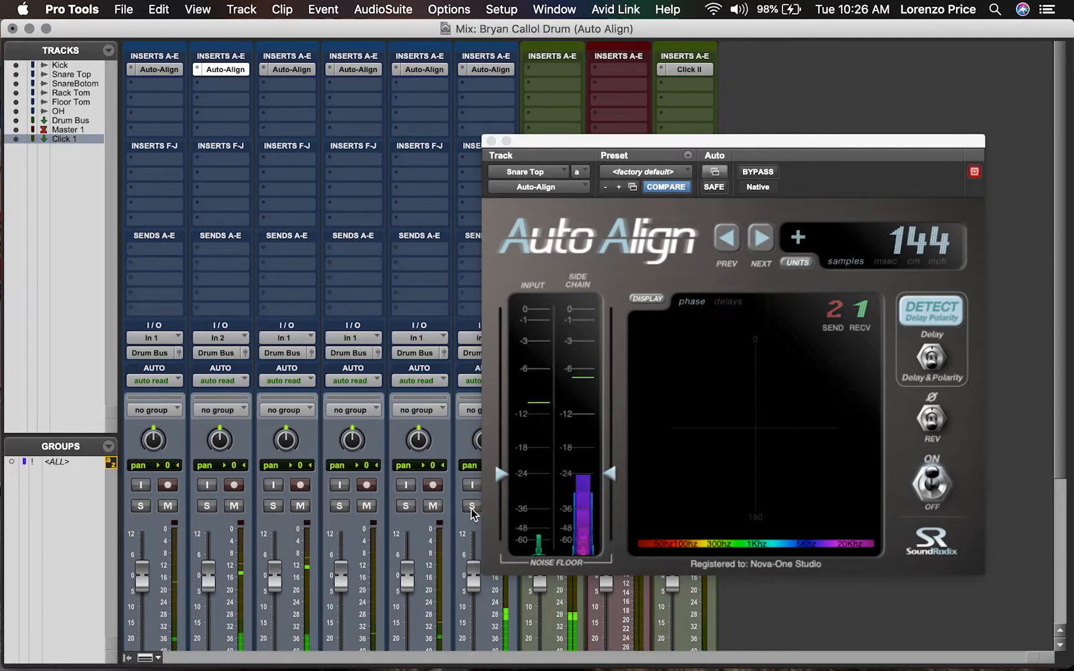
Step: In the Snare Bottom's Auto-Align, raise the side-chain noise floor to about -12 dB and the input noise floor to about -24 dB
{"action": "left_click", "coordinate": [291, 70]}
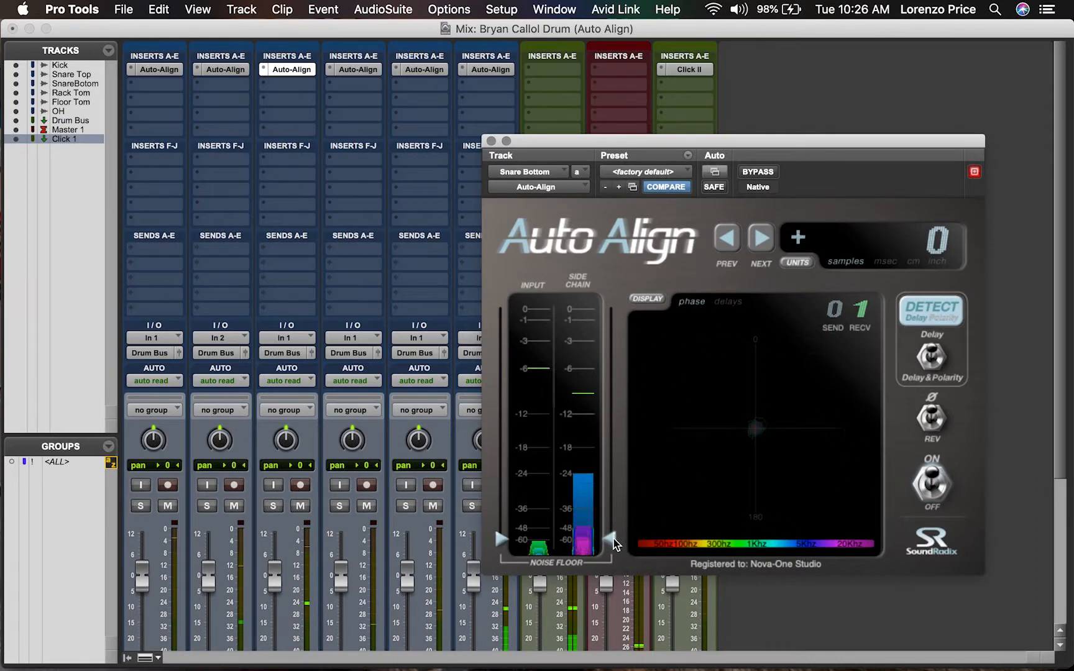
{"action": "left_click_drag", "start_coordinate": [609, 540], "coordinate": [605, 448]}
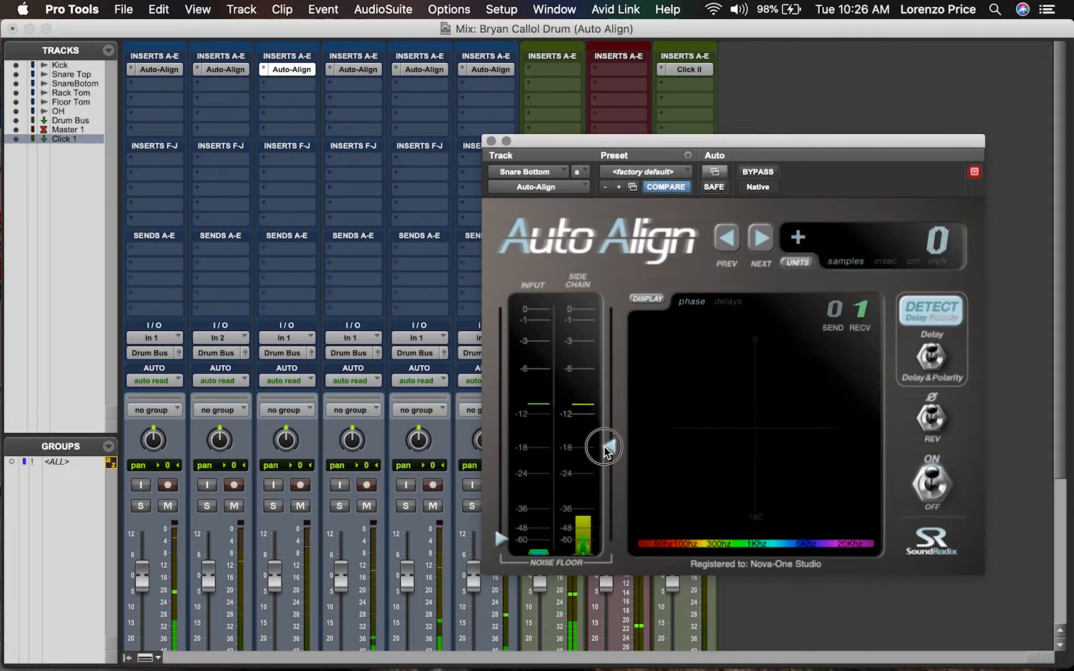
{"action": "left_click_drag", "start_coordinate": [602, 448], "coordinate": [590, 417]}
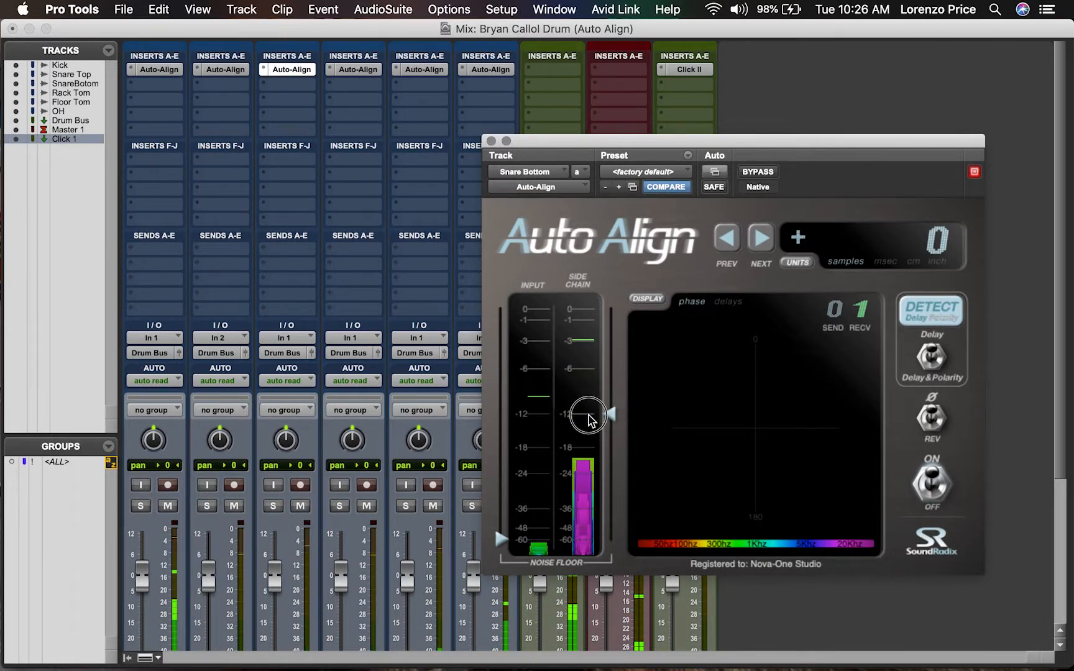
{"action": "left_click_drag", "start_coordinate": [500, 537], "coordinate": [502, 475]}
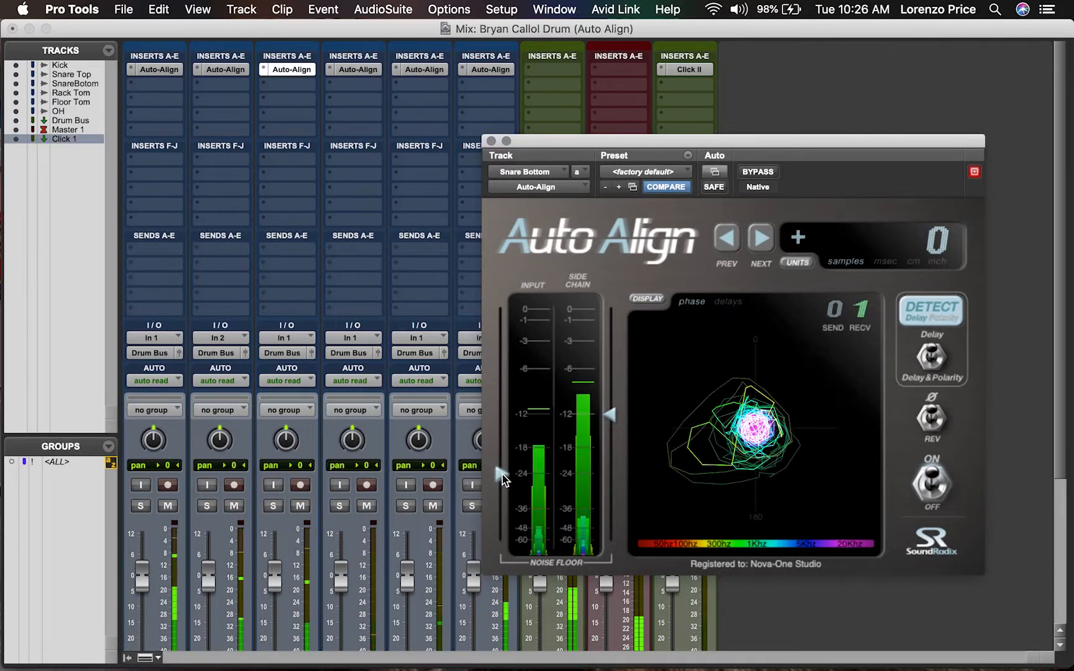
Step: Set the Snare Bottom's detection mode to Delay & Polarity and Receive to 2, and run the alignment detection
{"action": "left_click", "coordinate": [932, 362]}
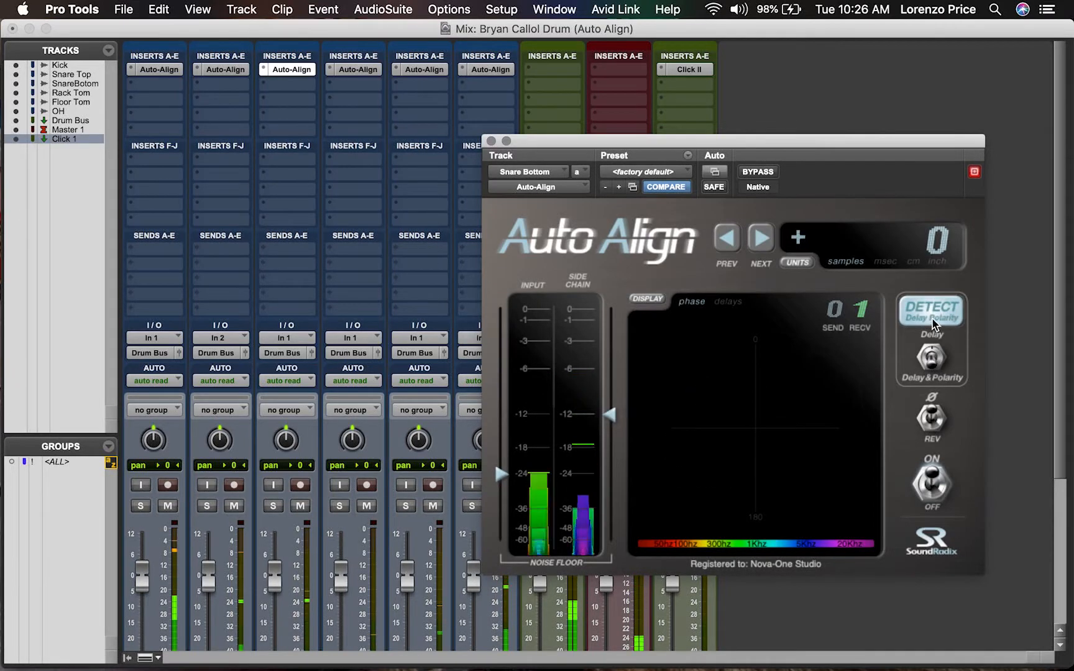
{"action": "left_click", "coordinate": [859, 314]}
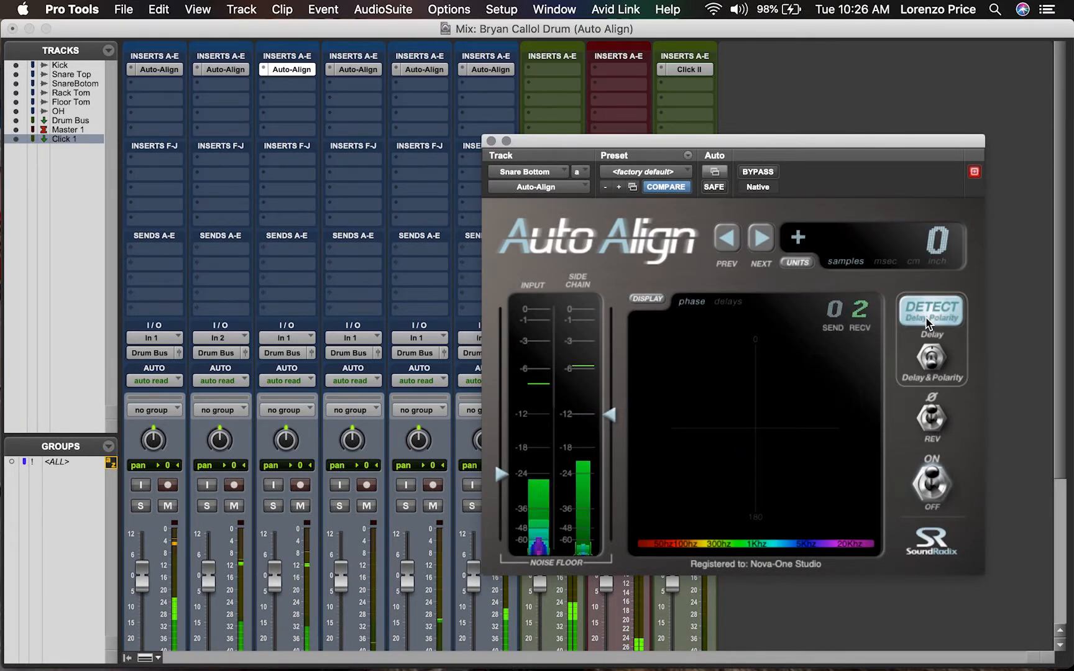
{"action": "left_click", "coordinate": [928, 322]}
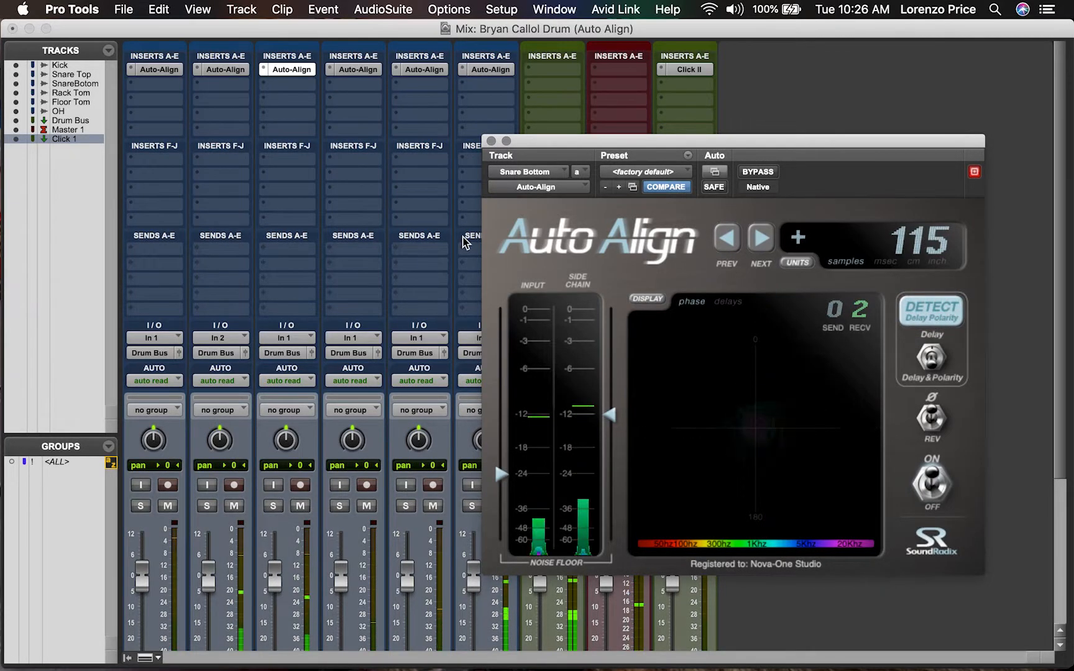
Step: With the Edit window showing, set the Kick's Auto-Align to Receive 1 and Delay & Polarity detection
{"action": "left_click", "coordinate": [155, 69]}
{"action": "key", "text": "super+equal"}
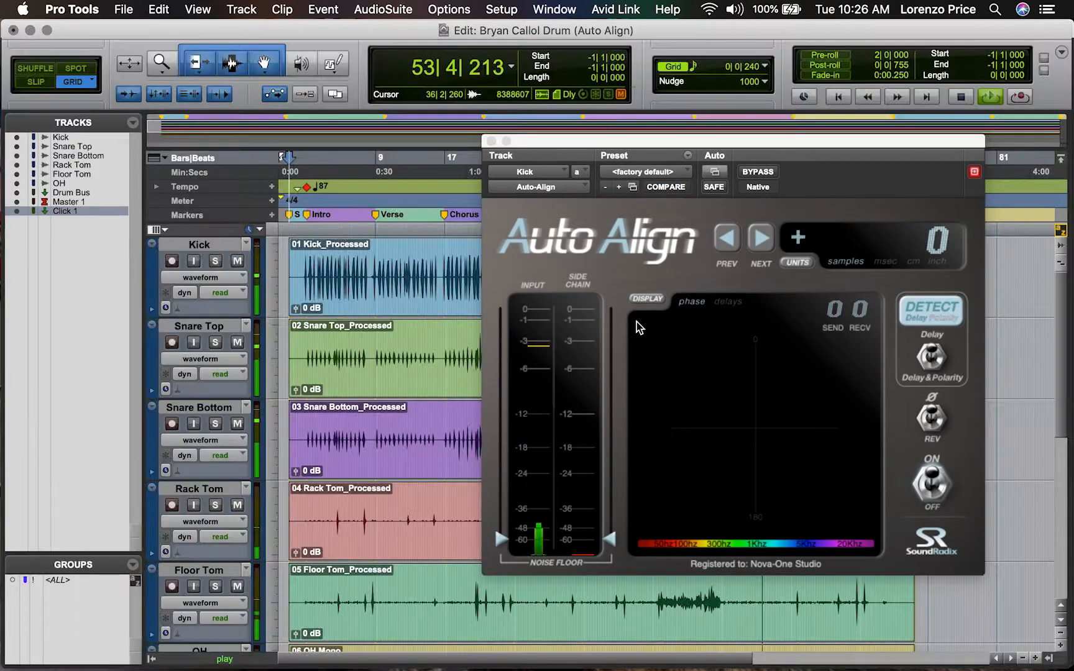
{"action": "left_click", "coordinate": [858, 312]}
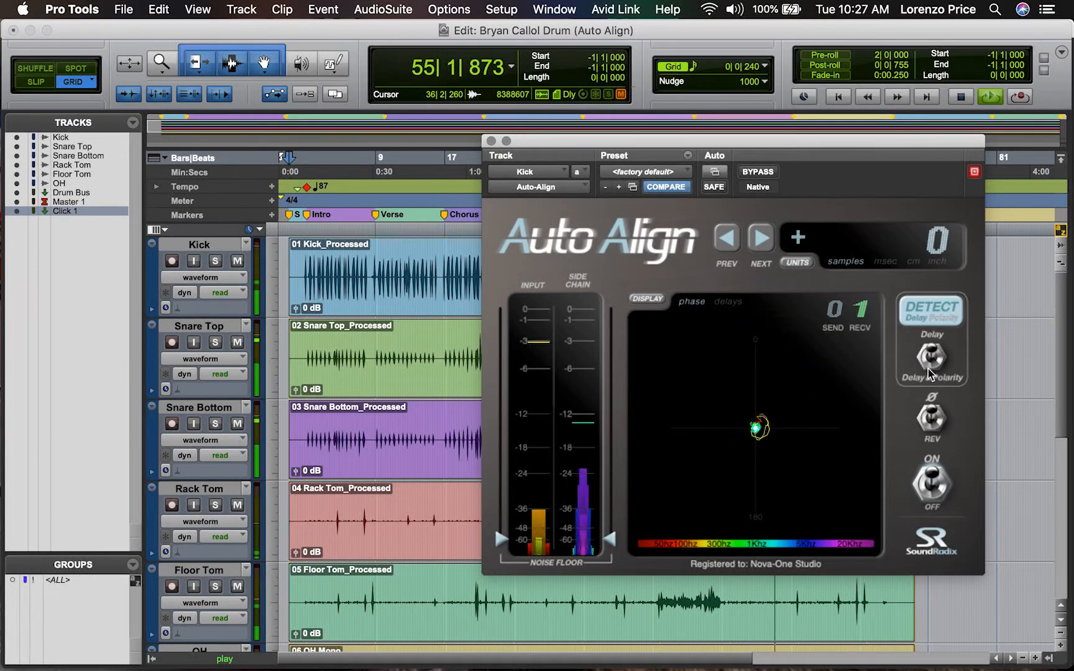
{"action": "left_click", "coordinate": [935, 361]}
Step: Play from the Intro marker and set the Kick's side-chain noise floor to about -24 dB and input noise floor to about -18 dB
{"action": "left_click_drag", "start_coordinate": [610, 539], "coordinate": [610, 454]}
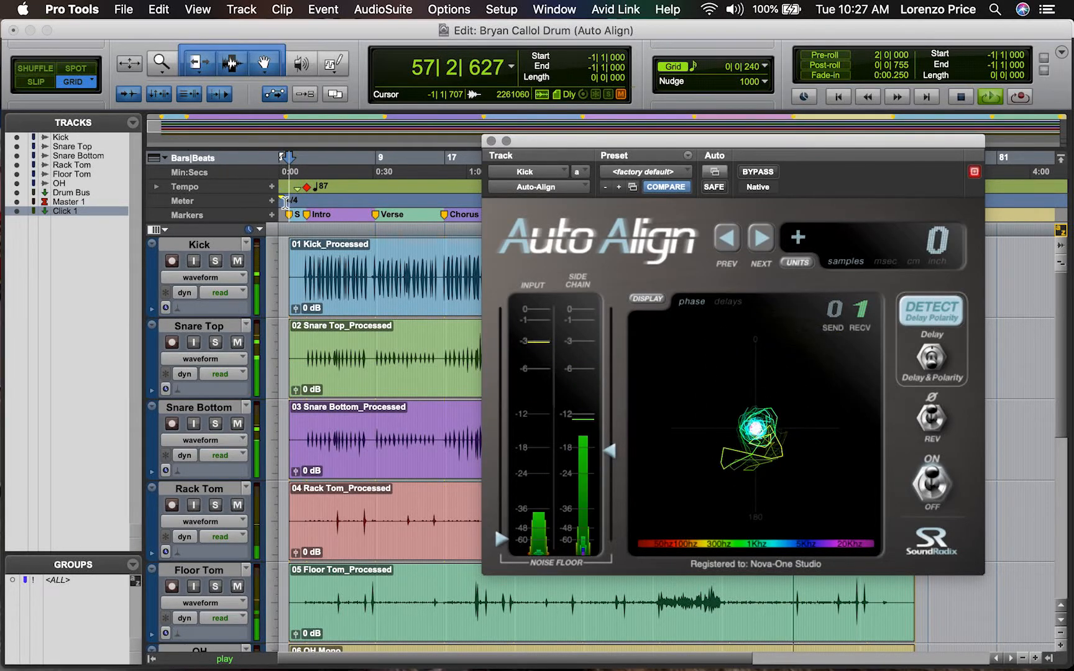
{"action": "left_click", "coordinate": [312, 219]}
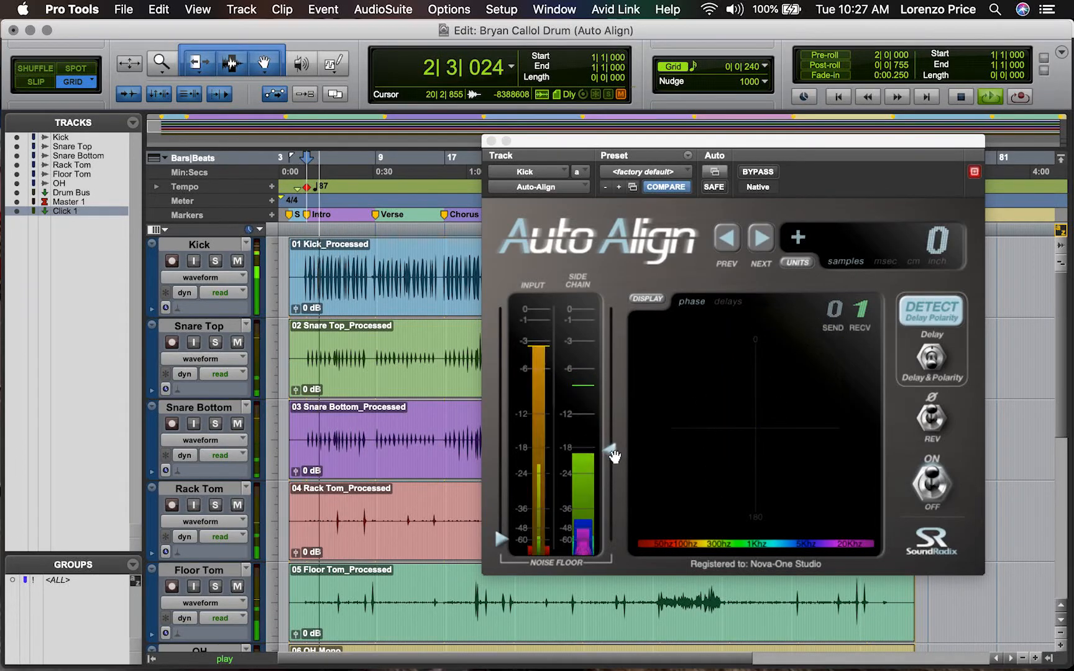
{"action": "left_click_drag", "start_coordinate": [611, 455], "coordinate": [606, 479]}
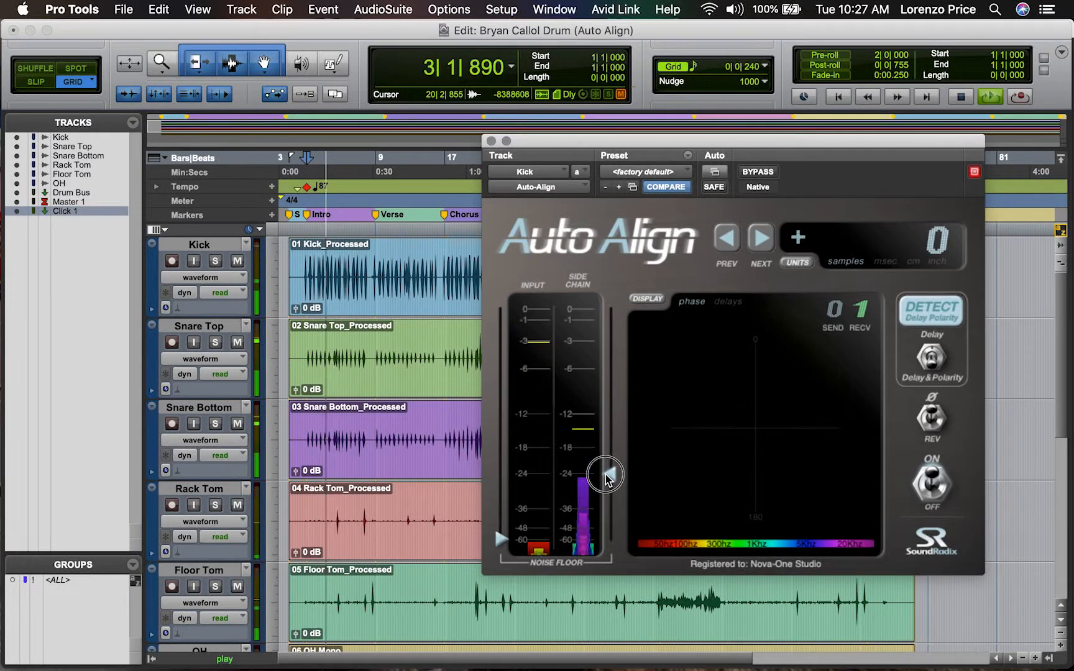
{"action": "left_click_drag", "start_coordinate": [499, 544], "coordinate": [507, 452]}
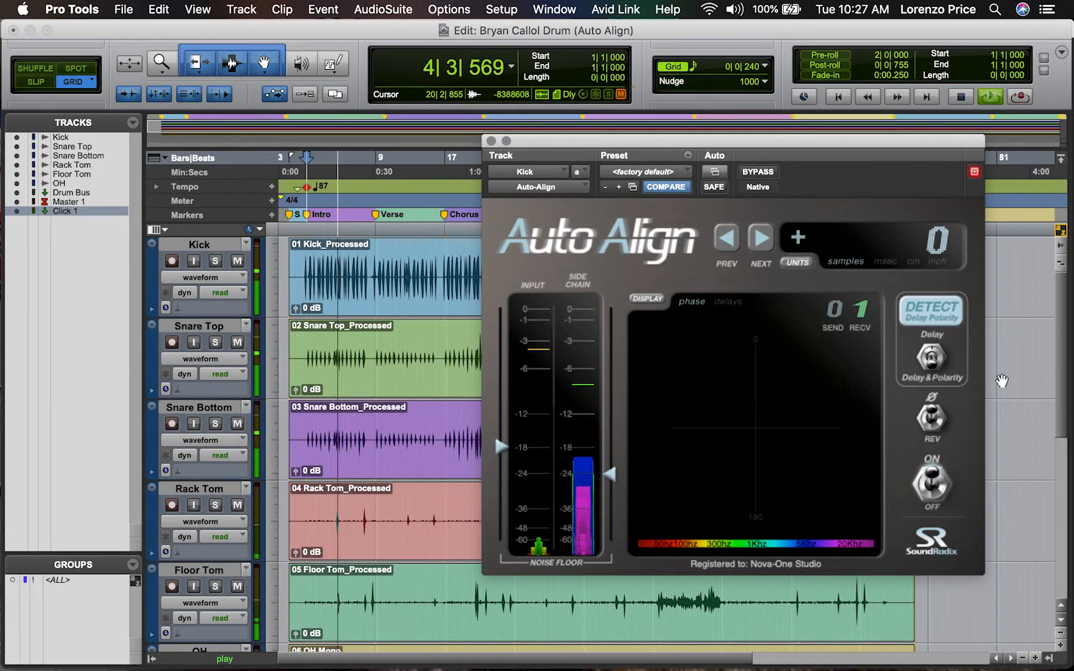
Step: Detect the Kick's alignment against the OH, close its plug-in window and return to the Mix window
{"action": "left_click", "coordinate": [930, 314]}
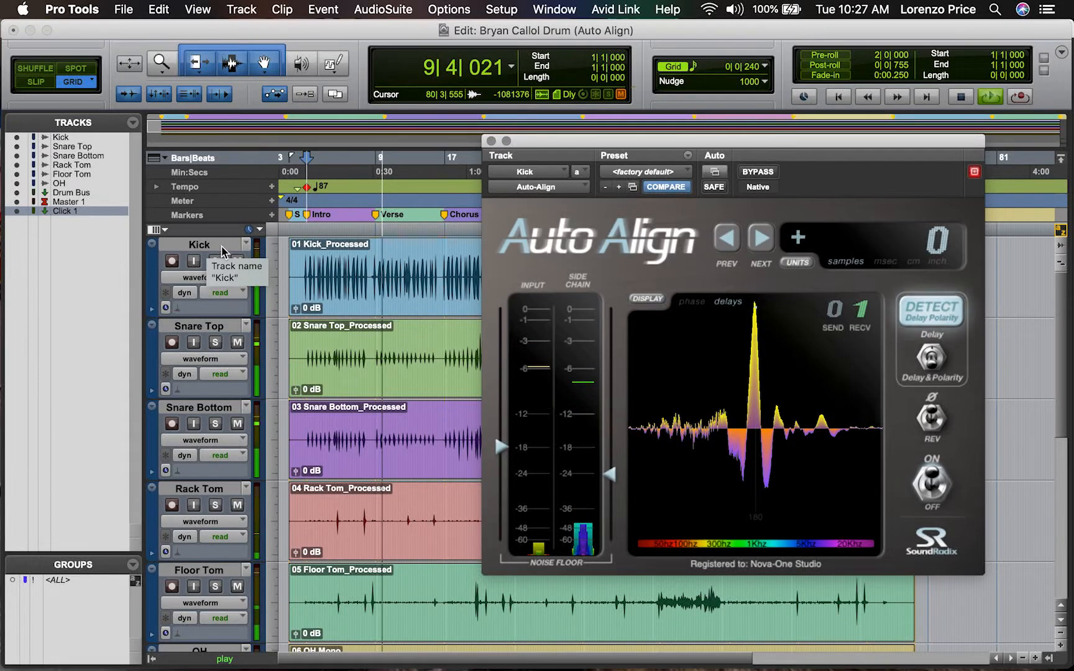
{"action": "left_click", "coordinate": [491, 141]}
{"action": "key", "text": "super+equal"}
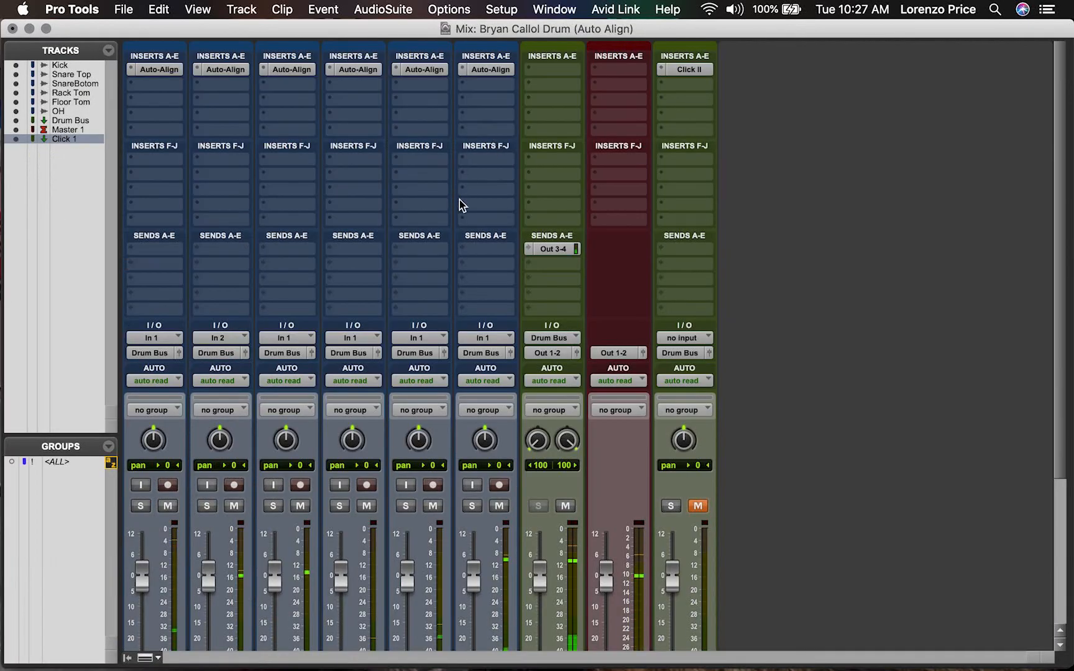
{"action": "scroll", "coordinate": [460, 204], "scroll_direction": "down", "scroll_amount": 5}
{"action": "scroll", "coordinate": [421, 342], "scroll_direction": "up", "scroll_amount": 5}
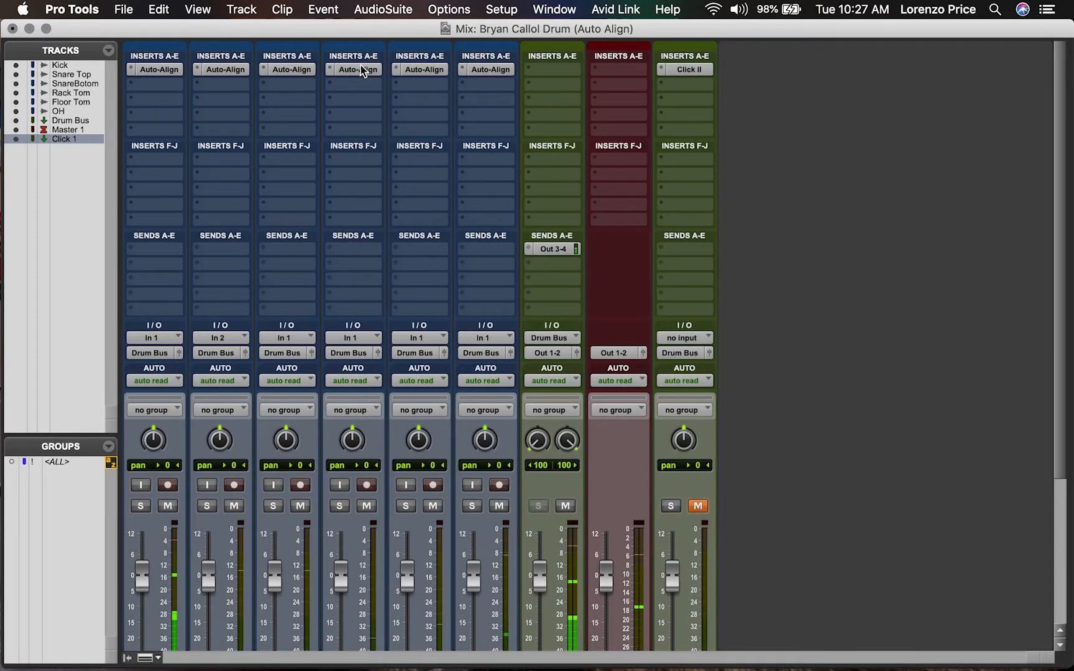
Step: Select the Bridge section across all tracks in the Edit window for playback, and return to the Mix window
{"action": "key", "text": "super+equal"}
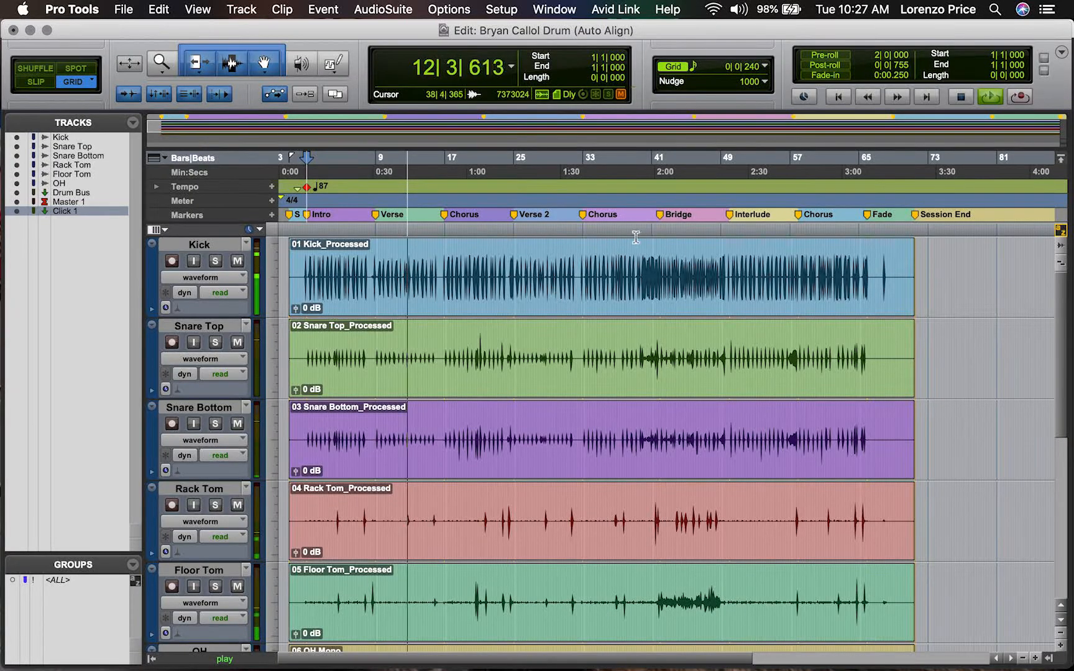
{"action": "left_click_drag", "start_coordinate": [645, 225], "coordinate": [733, 238]}
{"action": "key", "text": "super+equal"}
Step: Try raising the side-chain noise floor in the Floor Tom's Auto-Align, and close its plug-in window
{"action": "left_click", "coordinate": [417, 69]}
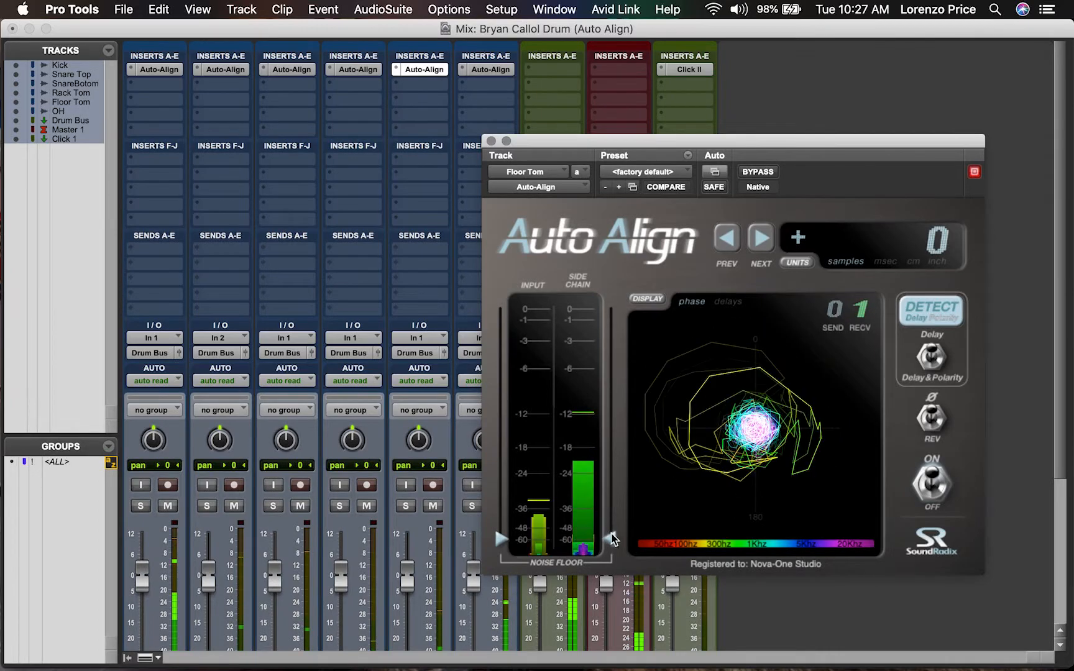
{"action": "left_click_drag", "start_coordinate": [610, 538], "coordinate": [607, 453]}
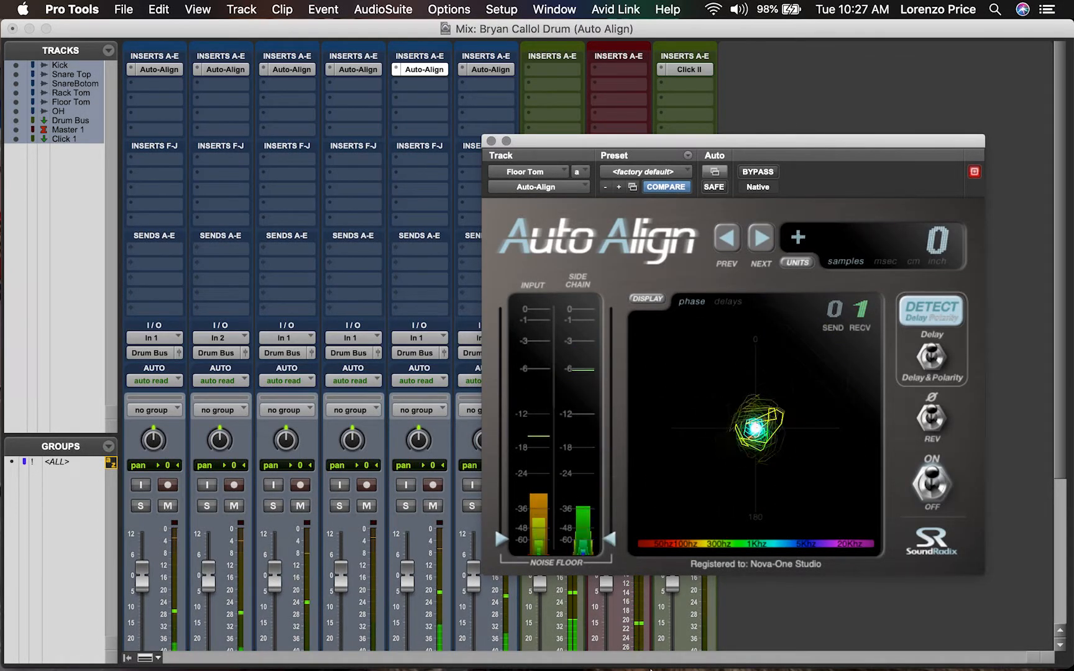
{"action": "left_click", "coordinate": [491, 141]}
{"action": "scroll", "coordinate": [466, 311], "scroll_direction": "down", "scroll_amount": 5}
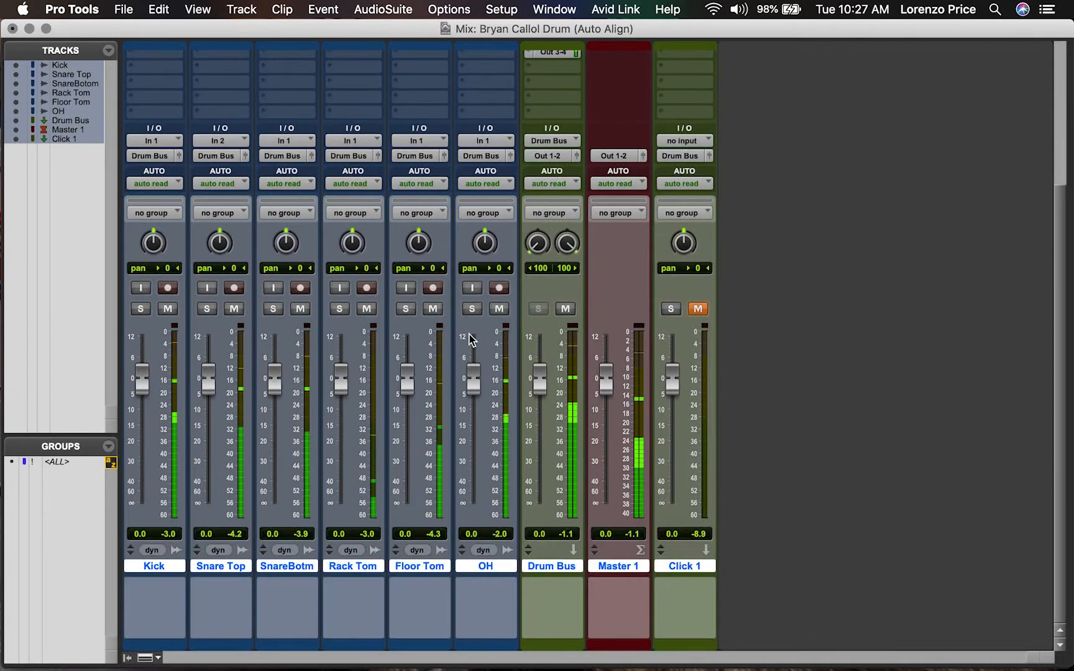
{"action": "scroll", "coordinate": [469, 338], "scroll_direction": "up", "scroll_amount": 1}
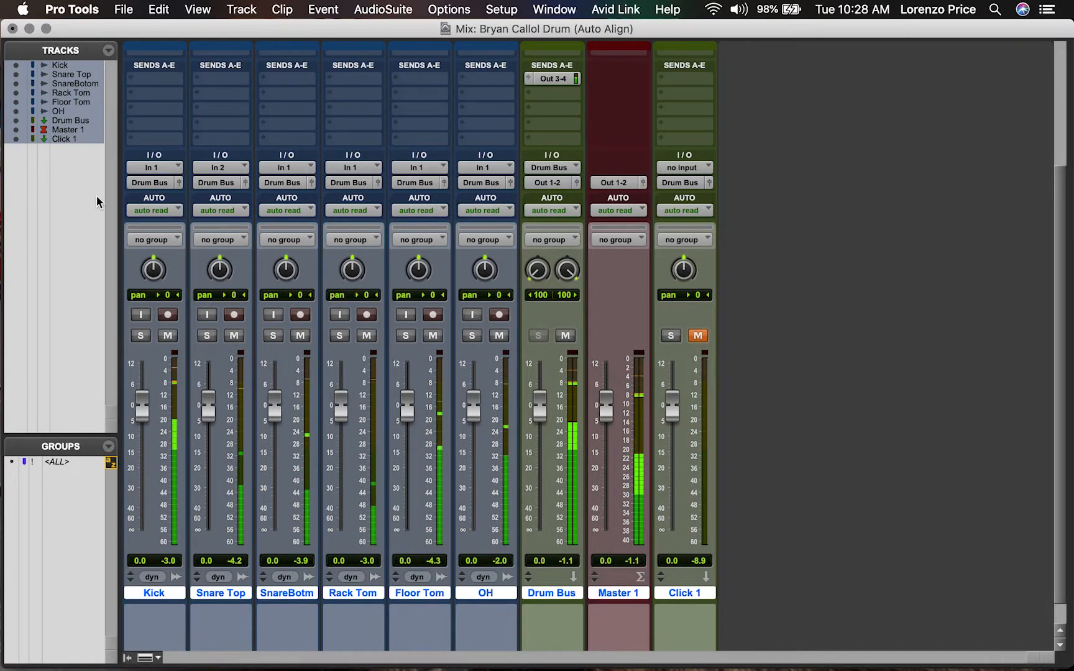
Step: Import 07 Room.wav from Drumatom 2 Processed with sample-rate conversion as a new track, and place that track after OH
{"action": "left_click", "coordinate": [232, 594]}
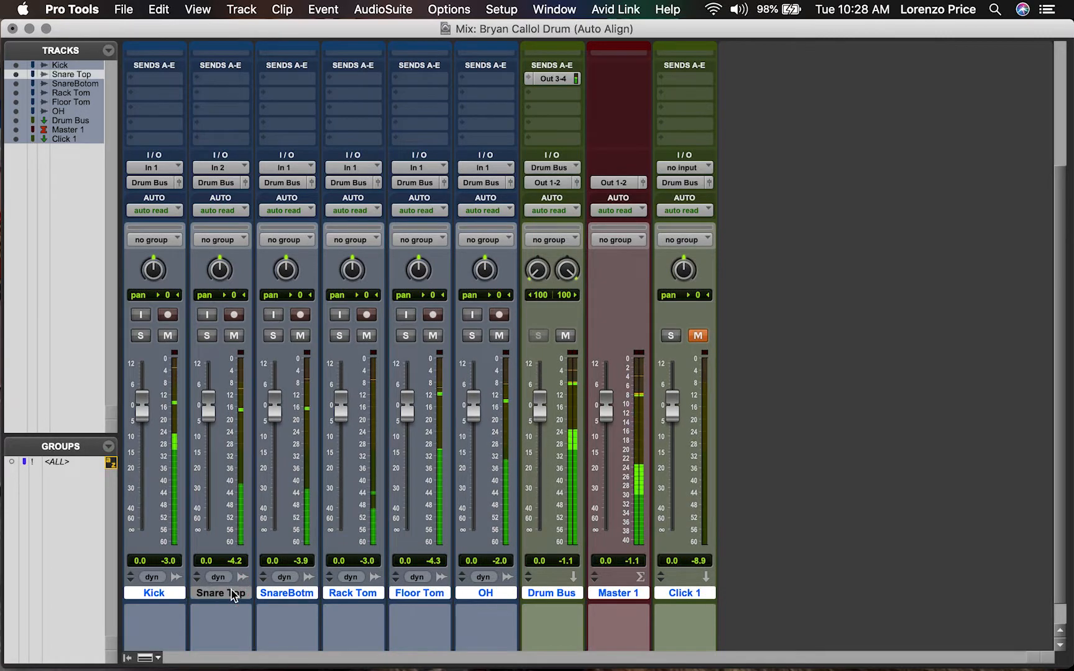
{"action": "key", "text": "super+shift+i"}
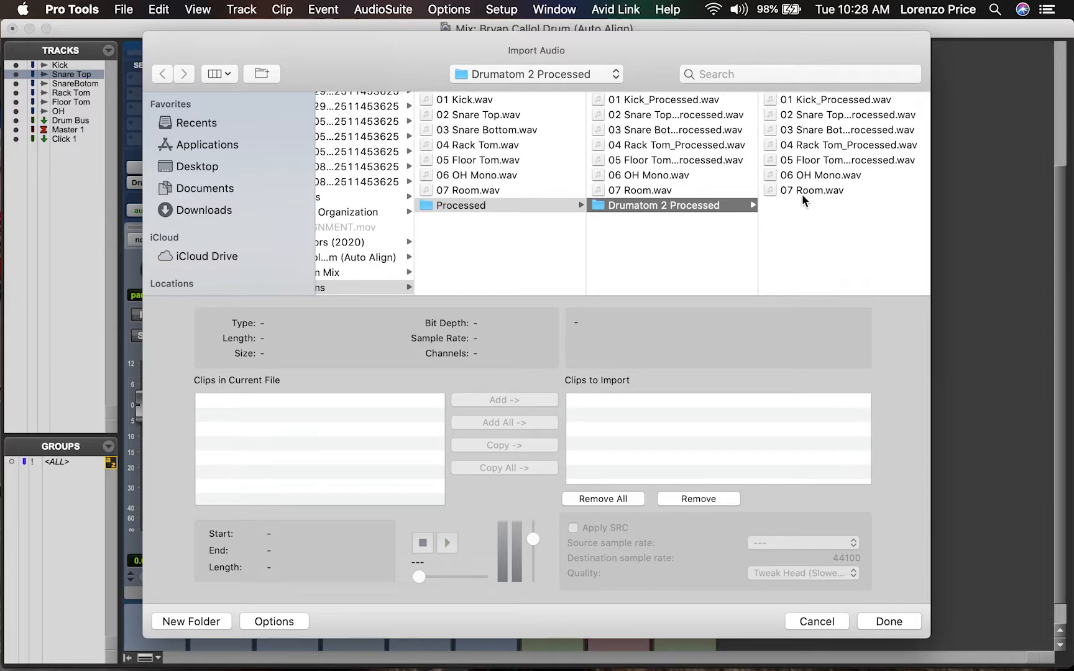
{"action": "left_click", "coordinate": [804, 192]}
{"action": "left_click", "coordinate": [496, 447]}
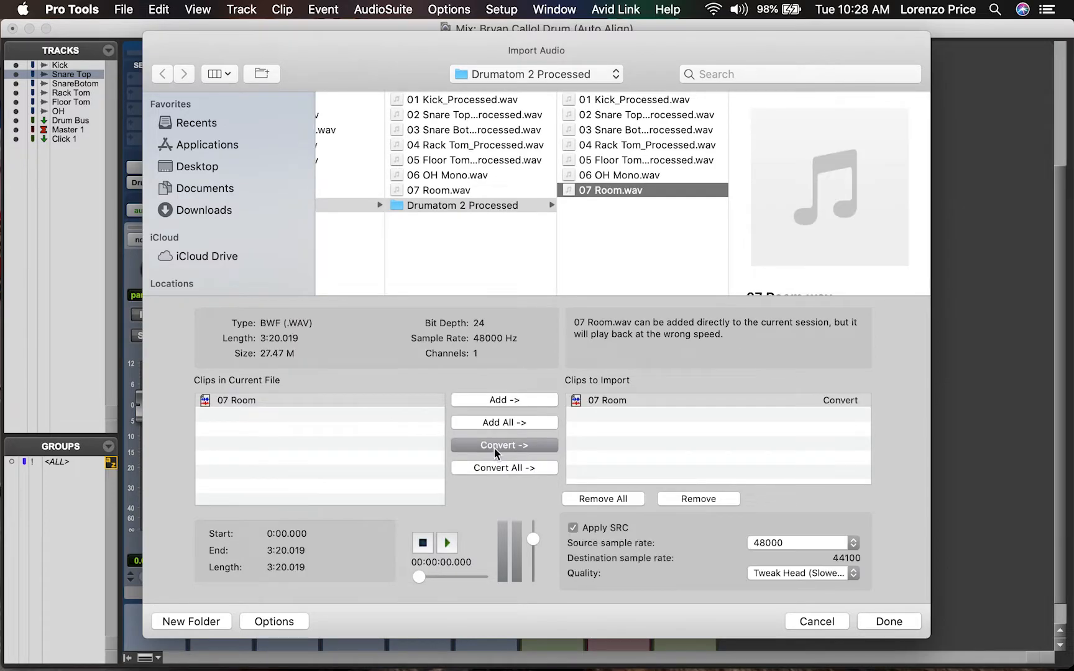
{"action": "left_click", "coordinate": [912, 626]}
{"action": "left_click", "coordinate": [912, 626]}
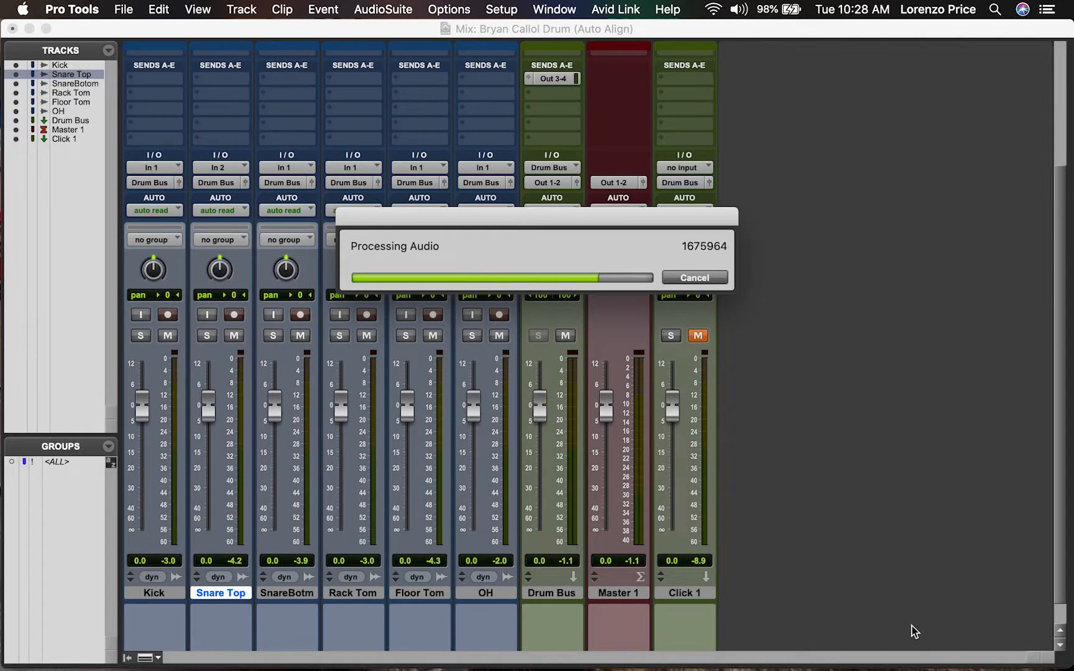
{"action": "key", "text": "Return"}
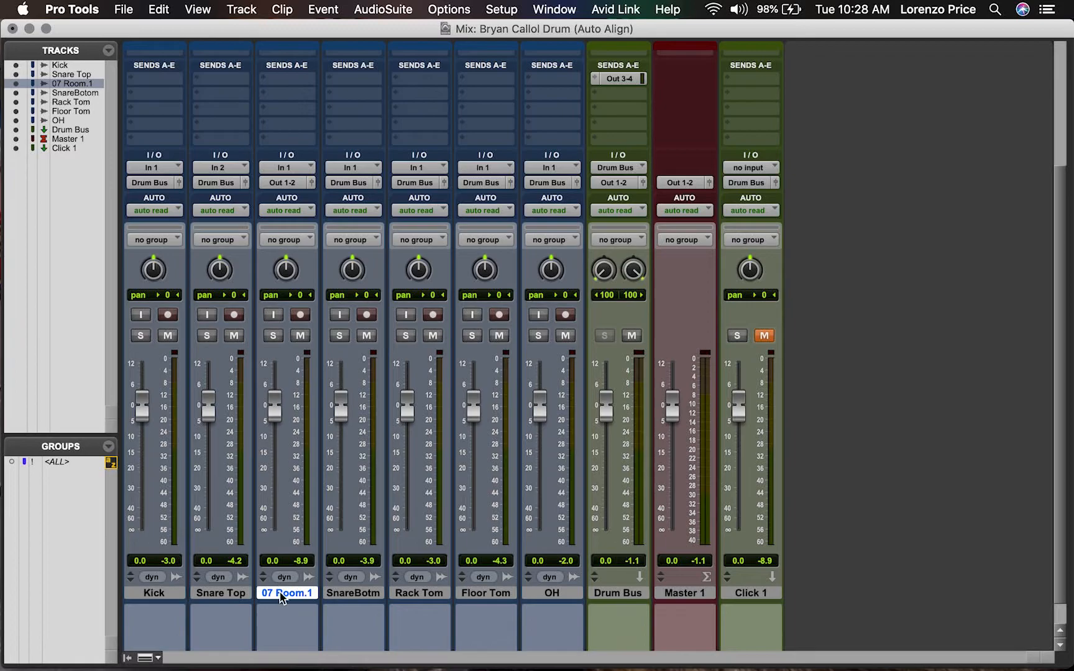
{"action": "left_click_drag", "start_coordinate": [281, 597], "coordinate": [551, 599]}
Step: Move the 07 Room.1 clip to the Session Start marker and check that its start lines up with the OH clip
{"action": "key", "text": "super+equal"}
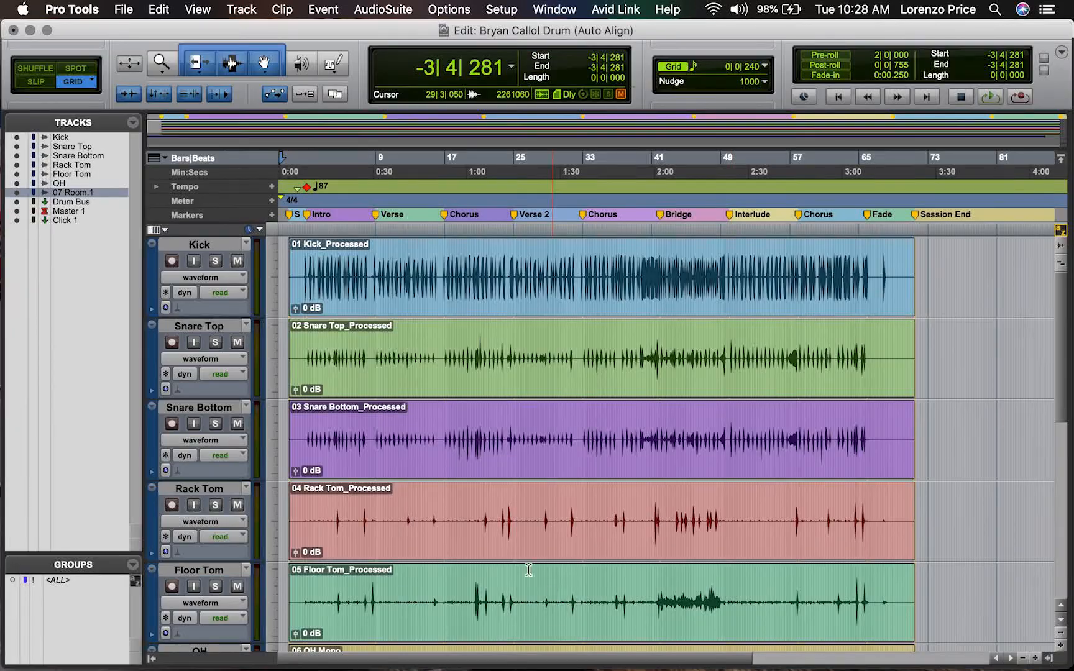
{"action": "scroll", "coordinate": [491, 529], "scroll_direction": "down", "scroll_amount": 10}
{"action": "scroll", "coordinate": [376, 412], "scroll_direction": "up", "scroll_amount": 5}
{"action": "left_click", "coordinate": [382, 463]}
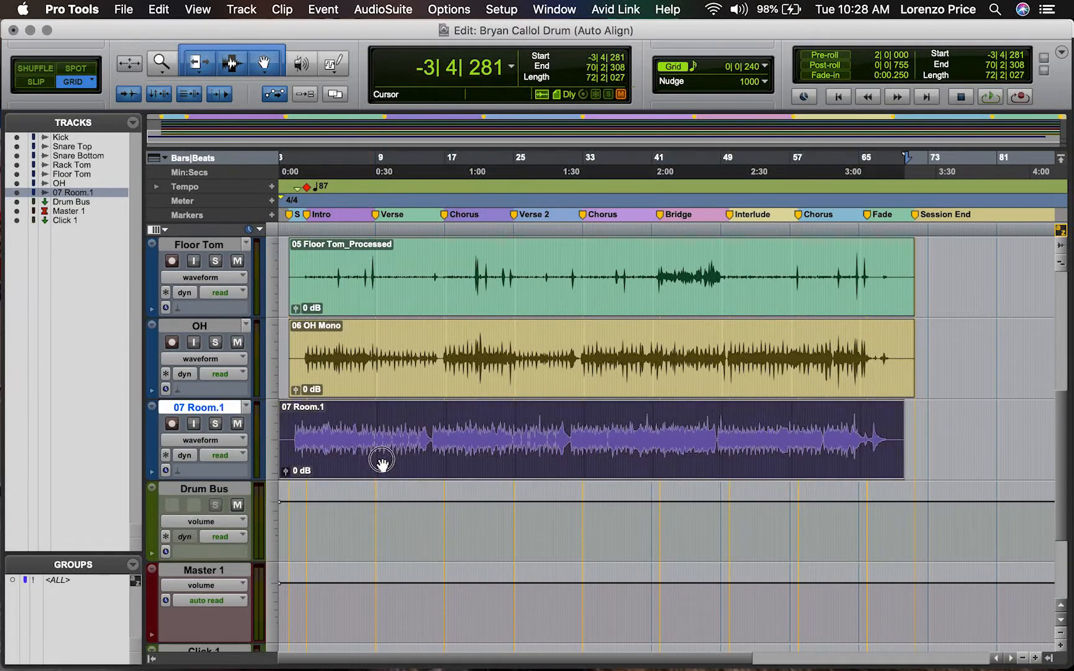
{"action": "left_click_drag", "start_coordinate": [382, 464], "coordinate": [472, 466]}
{"action": "key", "text": "t"}
{"action": "key", "text": "t"}
{"action": "key", "text": "t"}
{"action": "key", "text": "t"}
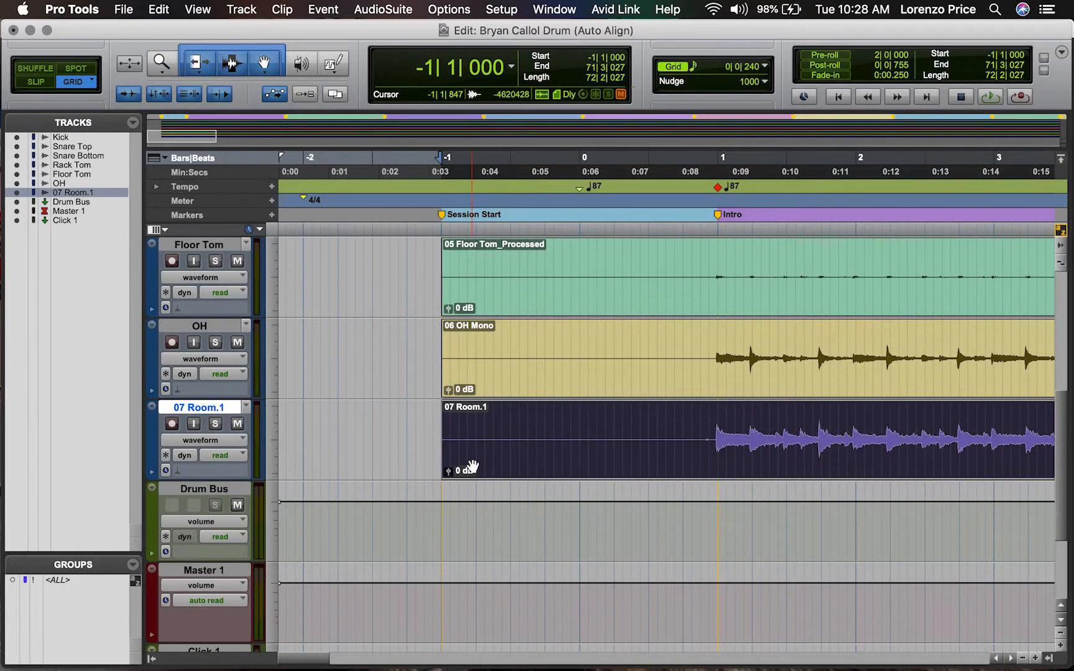
Step: Back in the Mix window, rename the imported 07 Room.1 track as Room
{"action": "key", "text": "super+equal"}
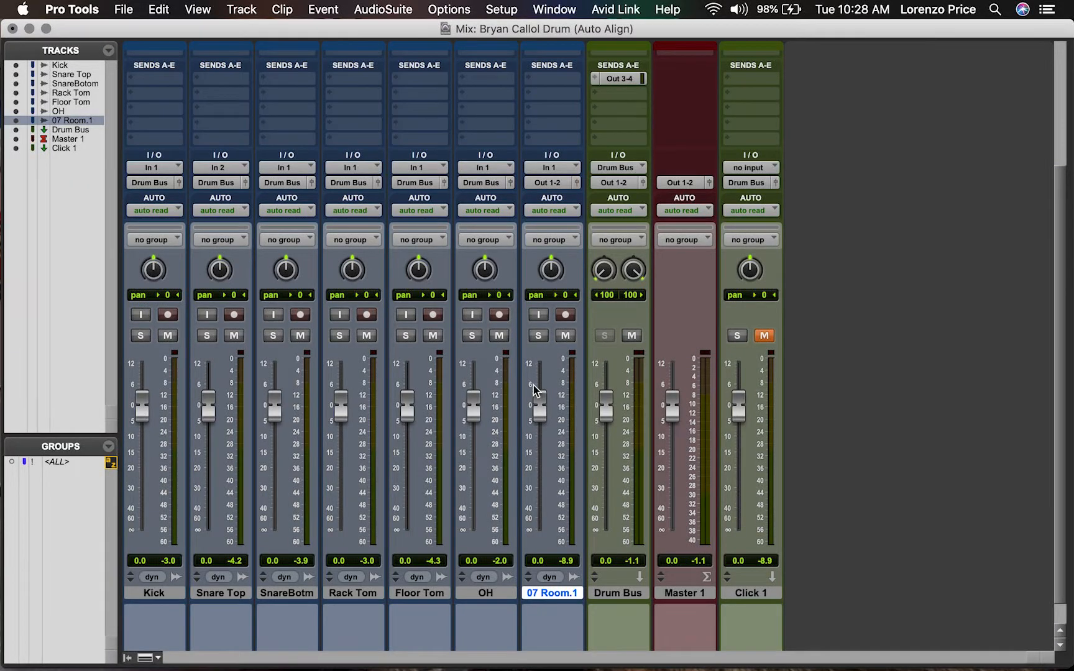
{"action": "double_click", "coordinate": [552, 593]}
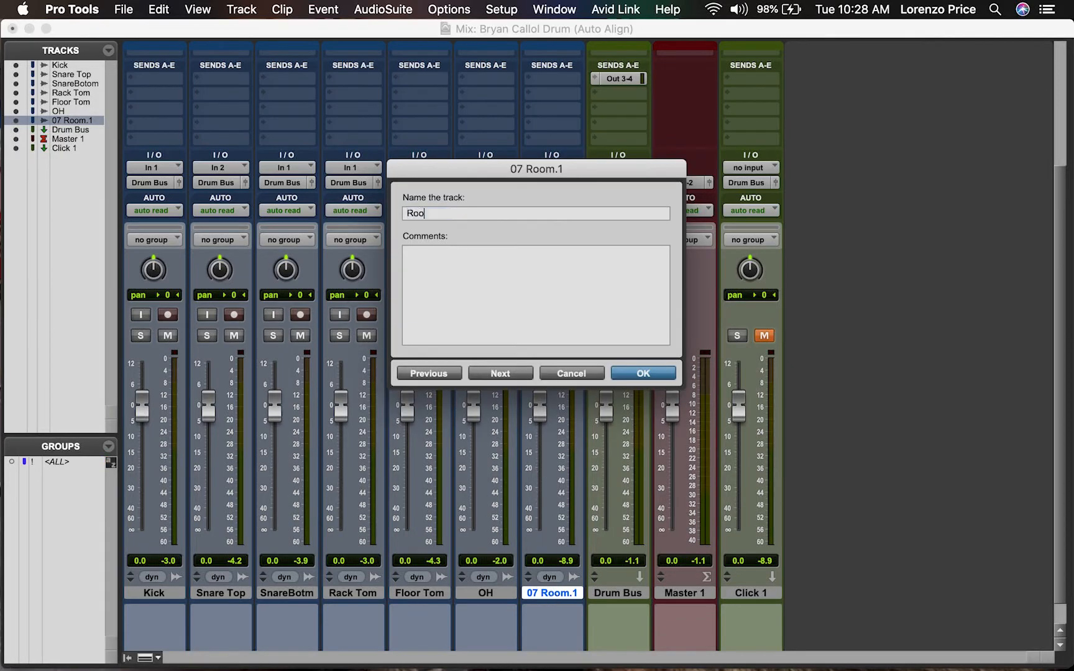
{"action": "key", "text": "Return"}
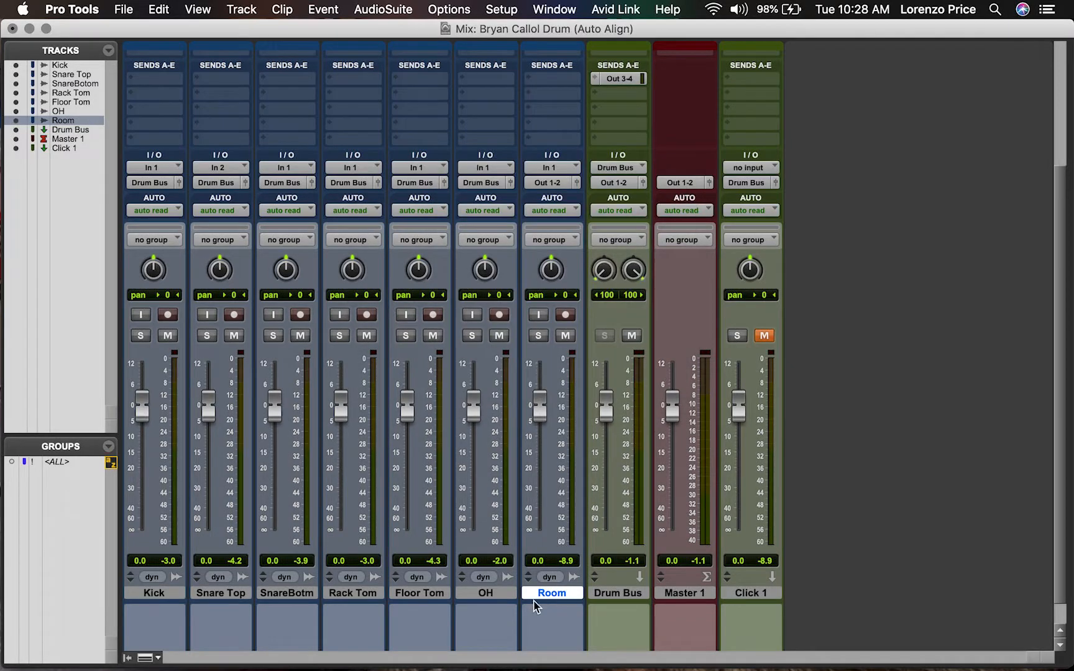
Step: Solo the Rack Tom, insert Auto-Align on the Room track and set its Send to 3
{"action": "left_click", "coordinate": [339, 335]}
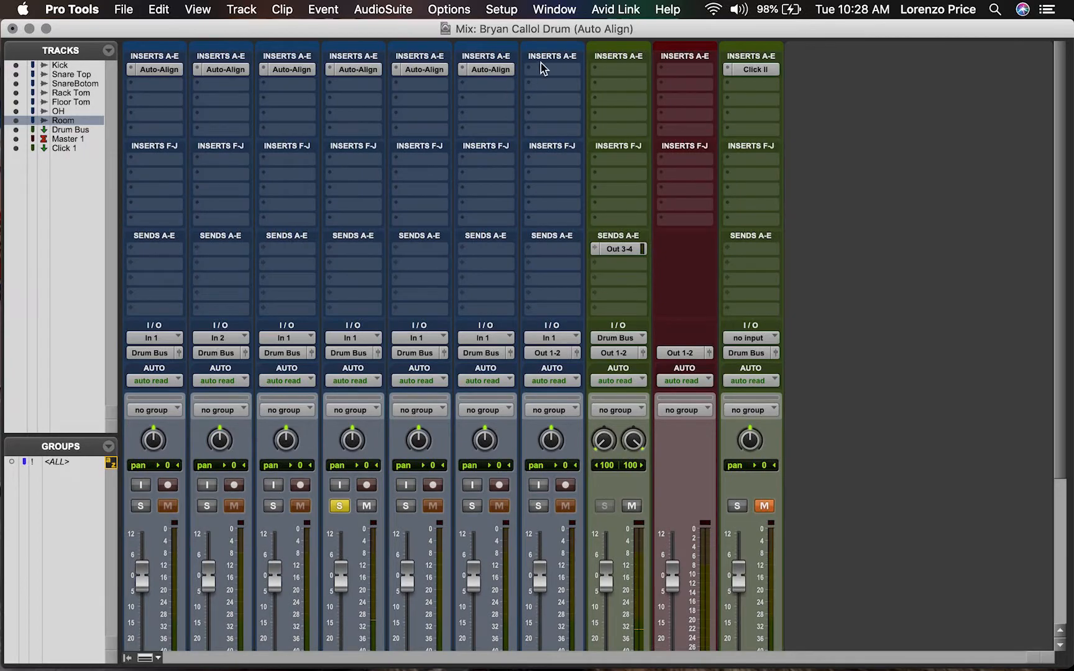
{"action": "left_click", "coordinate": [540, 65]}
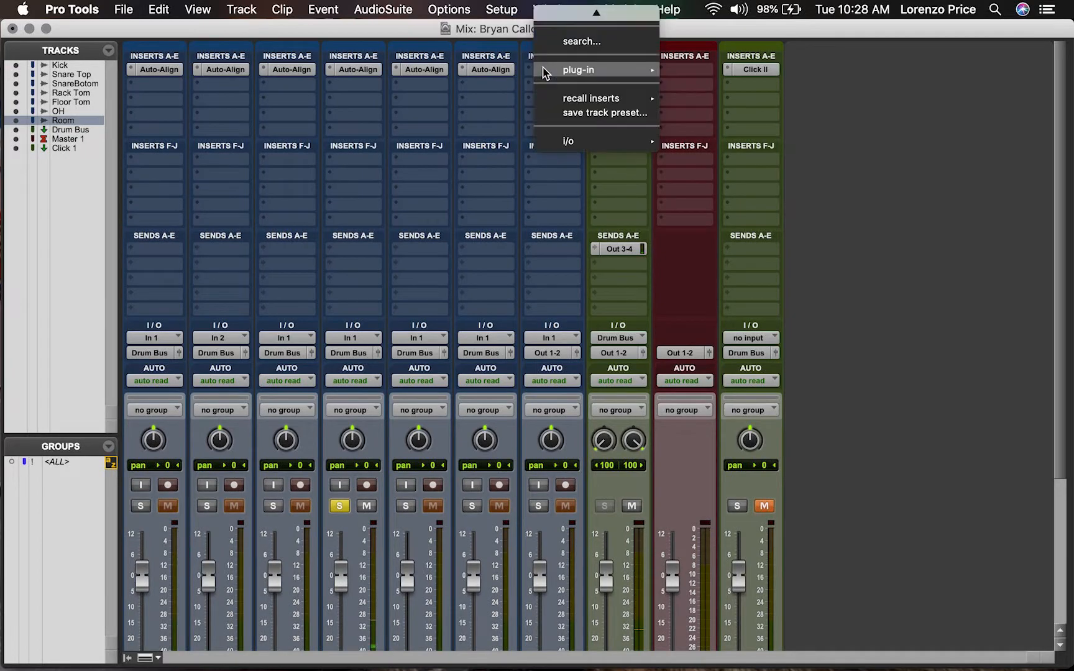
{"action": "mouse_move", "coordinate": [664, 81]}
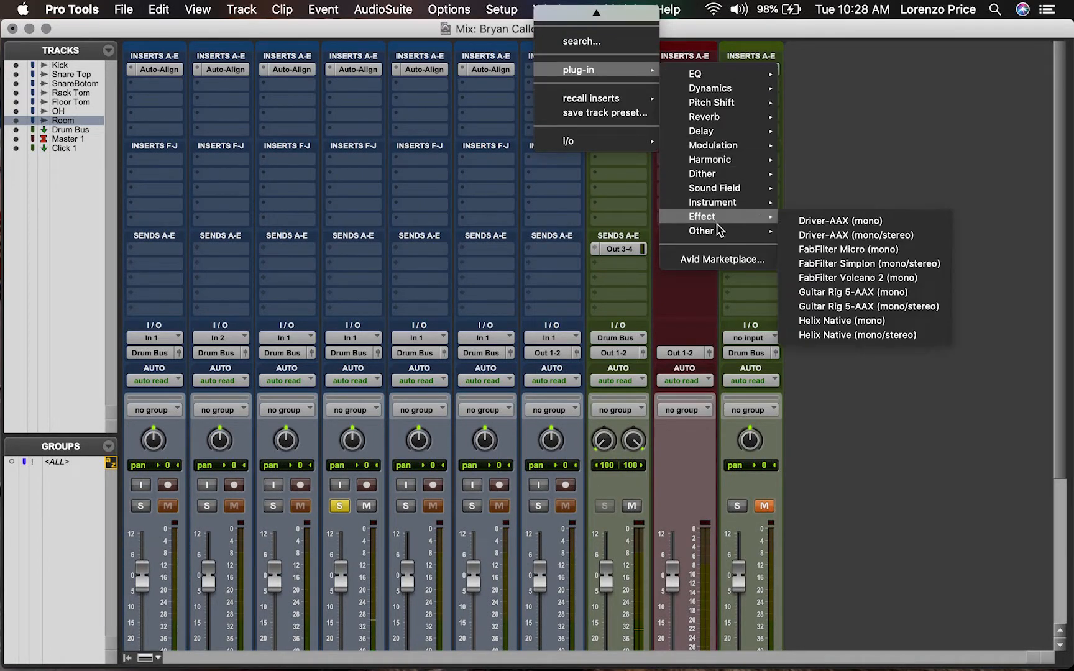
{"action": "mouse_move", "coordinate": [728, 228]}
{"action": "left_click", "coordinate": [805, 240]}
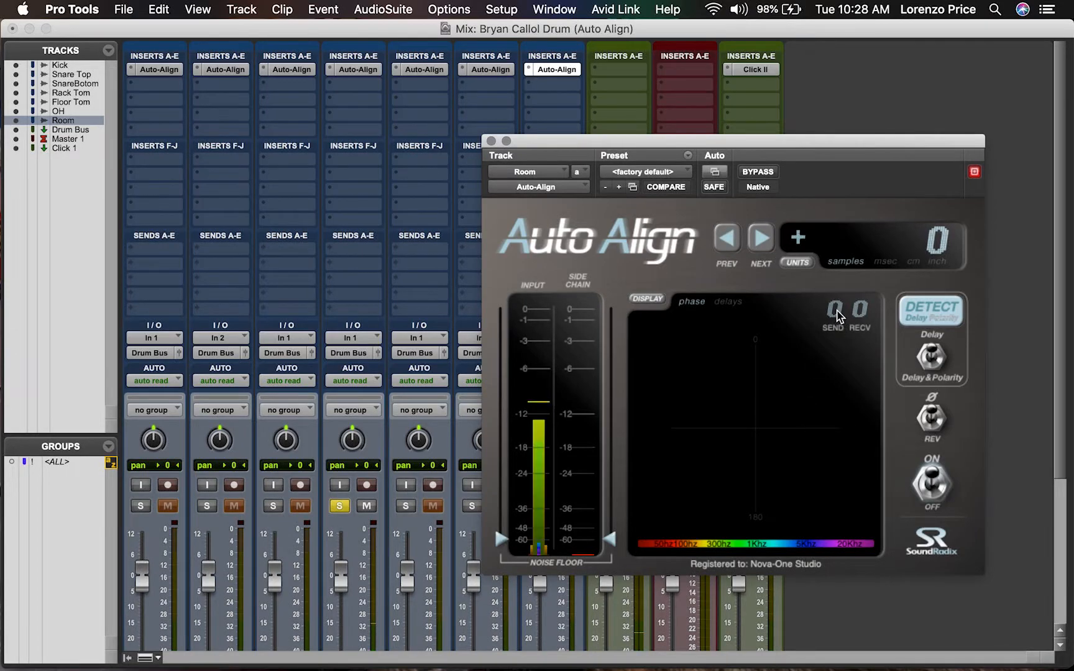
{"action": "left_click_drag", "start_coordinate": [840, 322], "coordinate": [835, 308]}
Step: Close the Room's plug-in window, select the Bridge section across all tracks in the Edit window, and return to the Mix window
{"action": "key", "text": "super+equal"}
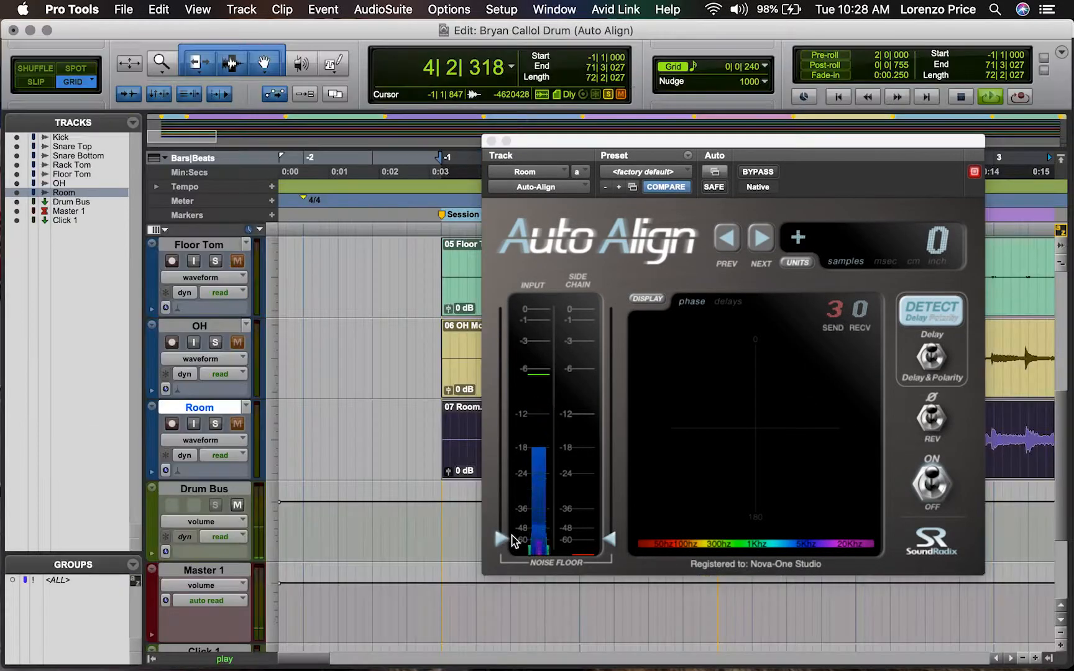
{"action": "left_click", "coordinate": [492, 142]}
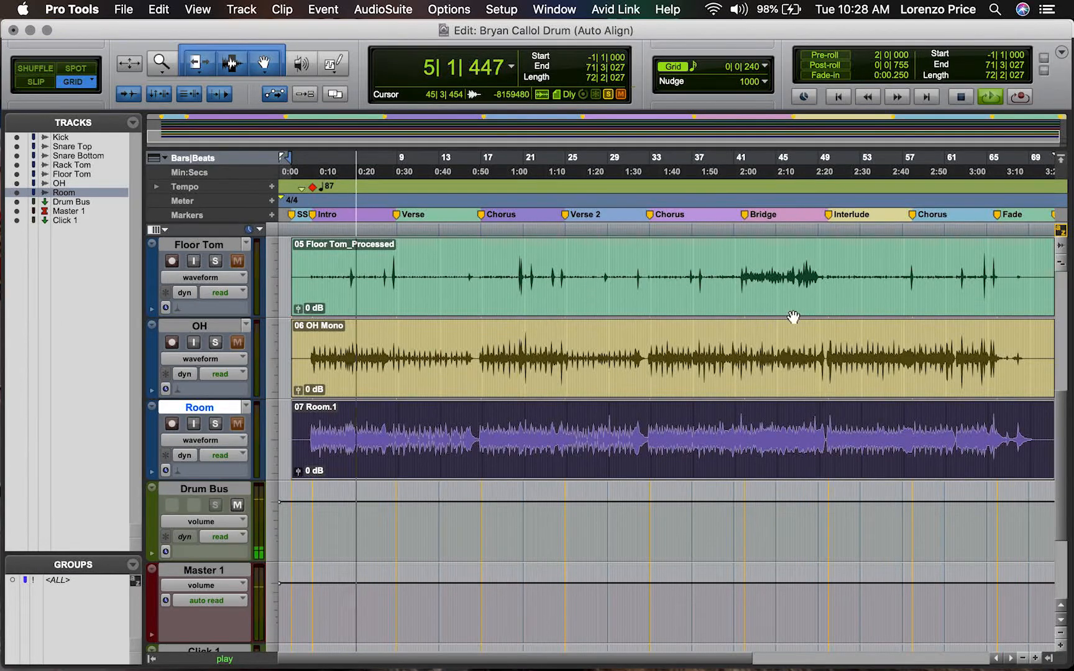
{"action": "left_click_drag", "start_coordinate": [736, 229], "coordinate": [830, 255]}
{"action": "key", "text": "super+equal"}
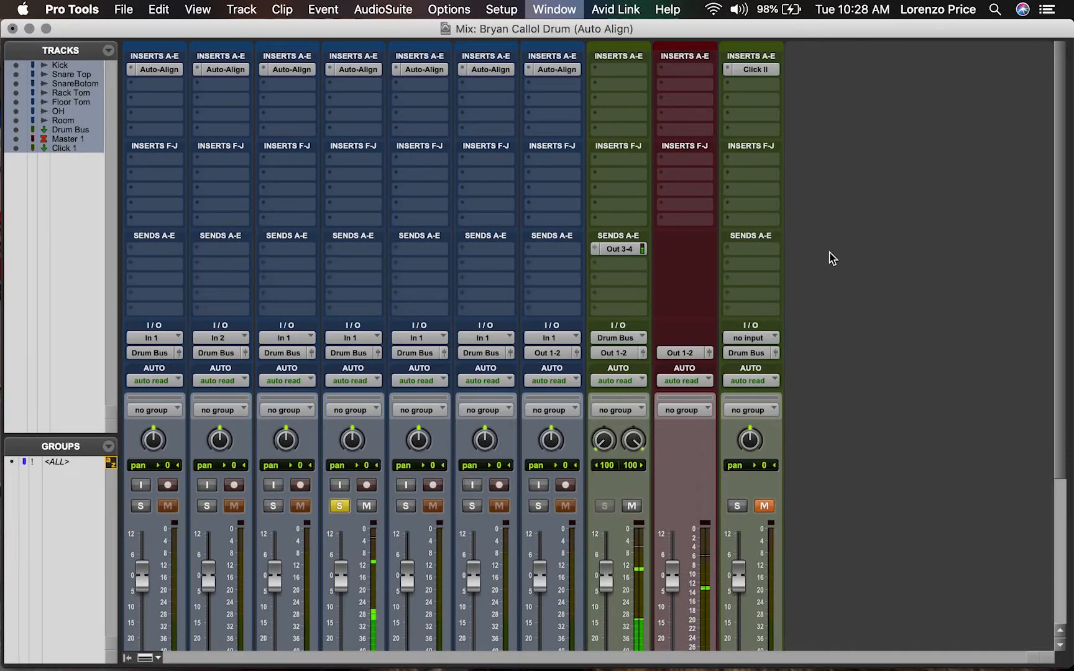
Step: Check the Send number in the Room's Auto-Align, and set the Rack Tom's Auto-Align to Receive 3
{"action": "left_click", "coordinate": [554, 70]}
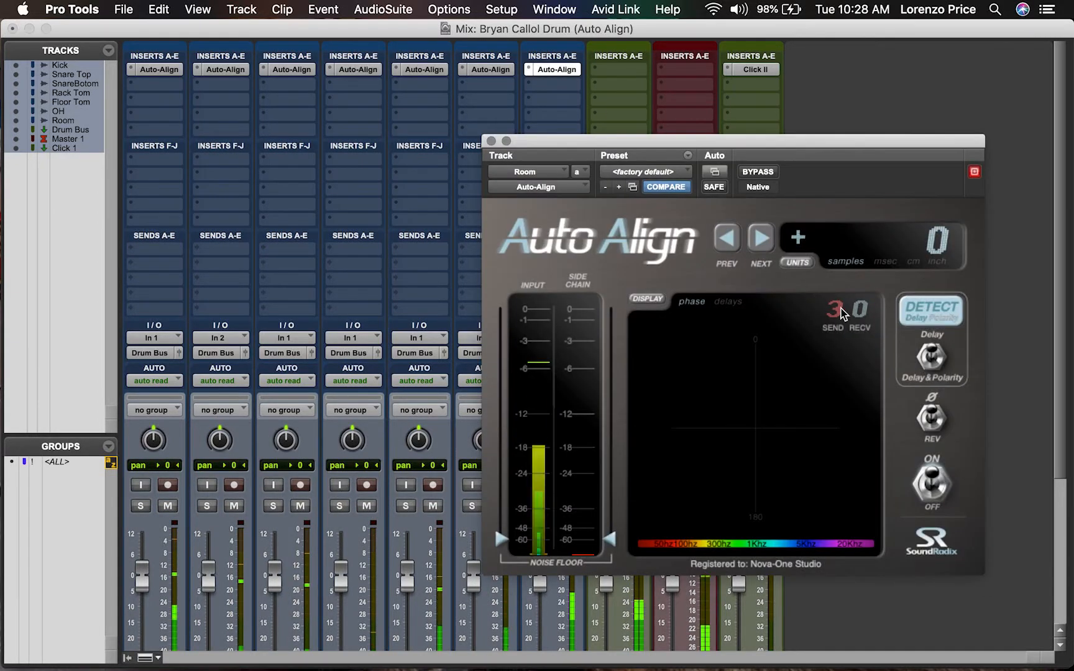
{"action": "scroll", "coordinate": [444, 370], "scroll_direction": "down", "scroll_amount": 5}
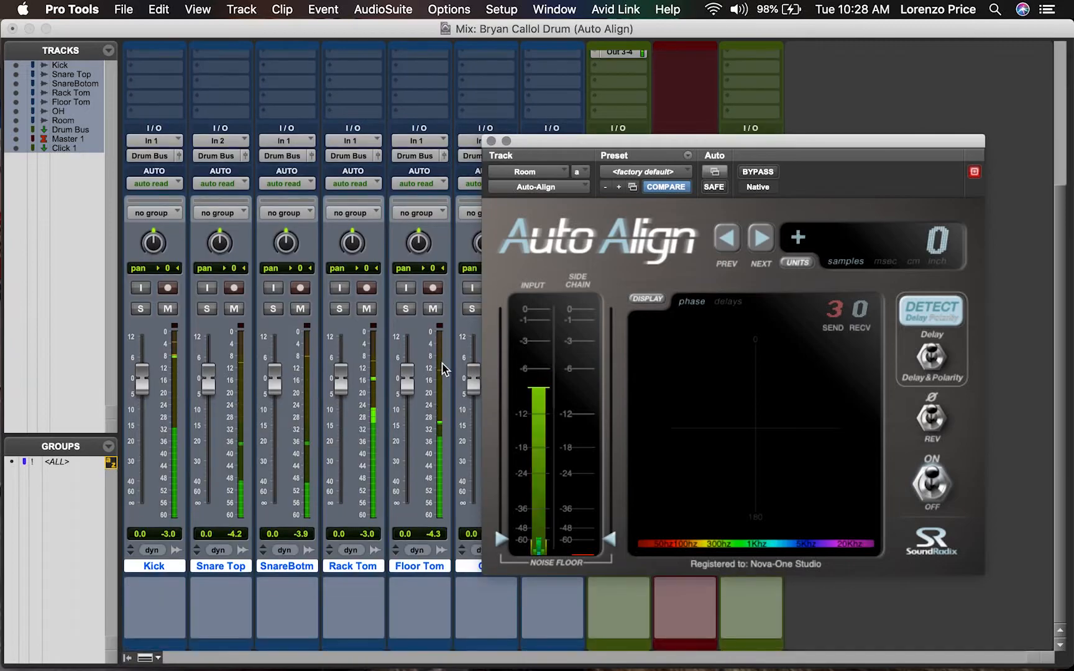
{"action": "scroll", "coordinate": [444, 370], "scroll_direction": "up", "scroll_amount": 5}
{"action": "left_click", "coordinate": [362, 74]}
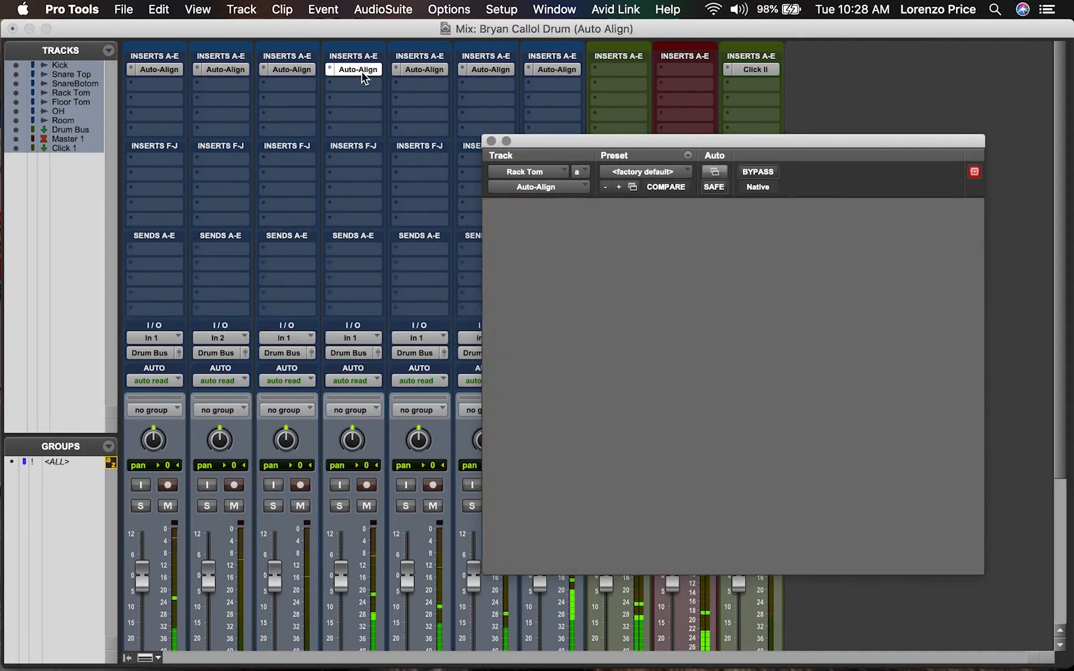
{"action": "left_click", "coordinate": [861, 316]}
{"action": "left_click", "coordinate": [861, 315]}
{"action": "left_click", "coordinate": [861, 316]}
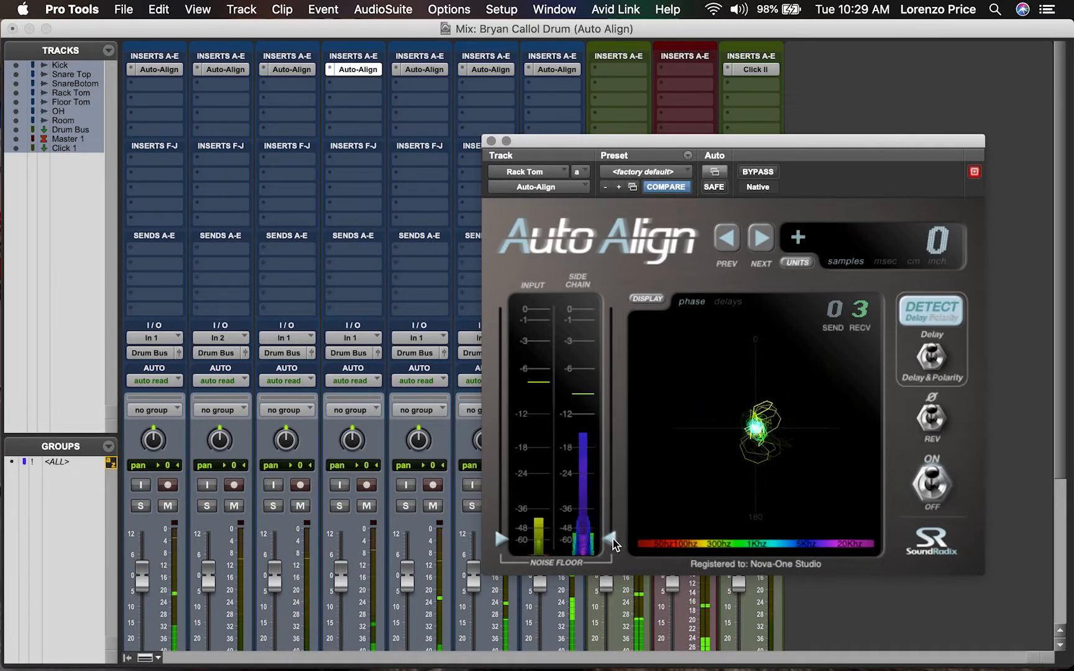
Step: Set the Rack Tom's side-chain noise floor to about -14 dB and input noise floor to about -24 dB, and run the alignment detection
{"action": "left_click_drag", "start_coordinate": [613, 545], "coordinate": [589, 430]}
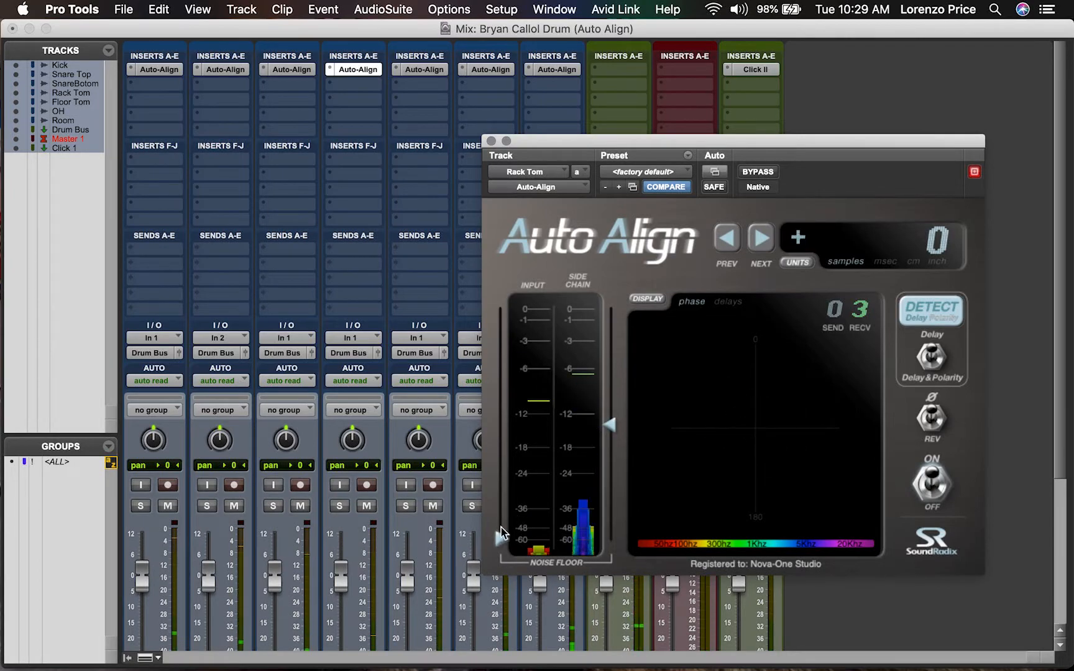
{"action": "left_click_drag", "start_coordinate": [505, 443], "coordinate": [512, 474]}
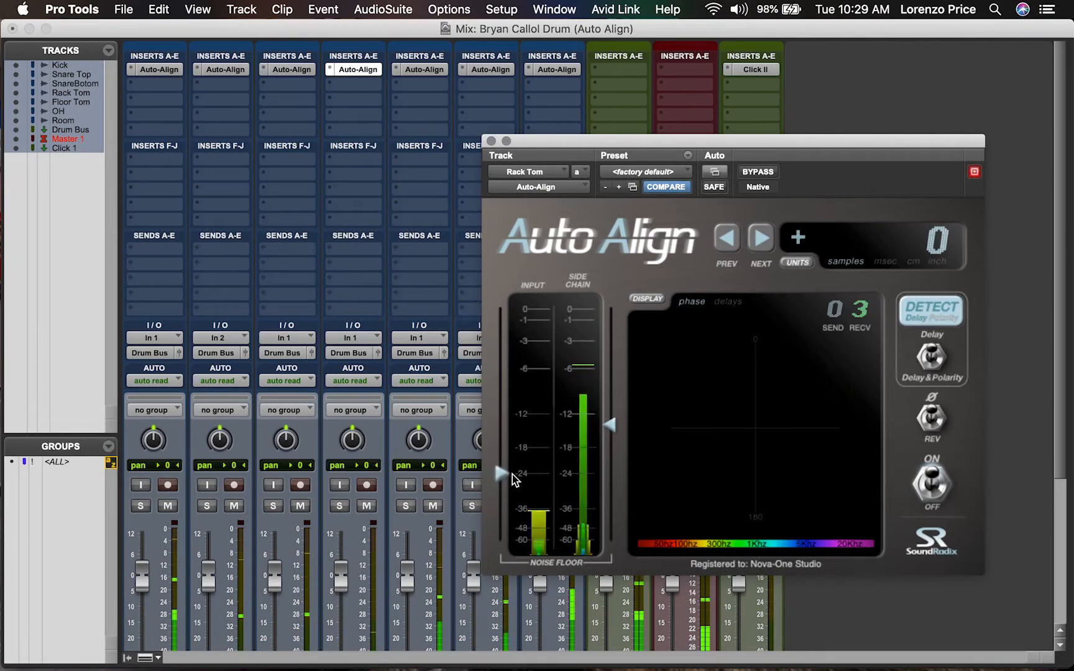
{"action": "left_click", "coordinate": [937, 323]}
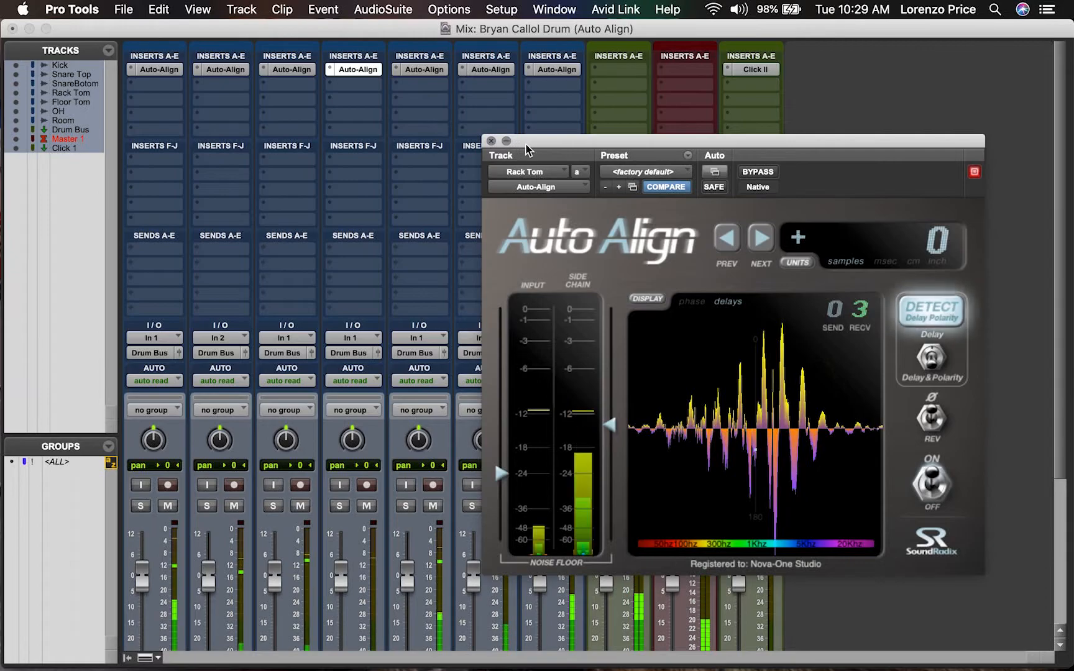
Step: Mute the OH, Snare Top, Kick and Snare Bottom tracks, moving the plug-in window aside and back to see both
{"action": "left_click_drag", "start_coordinate": [526, 147], "coordinate": [776, 98]}
{"action": "scroll", "coordinate": [435, 447], "scroll_direction": "down", "scroll_amount": 5}
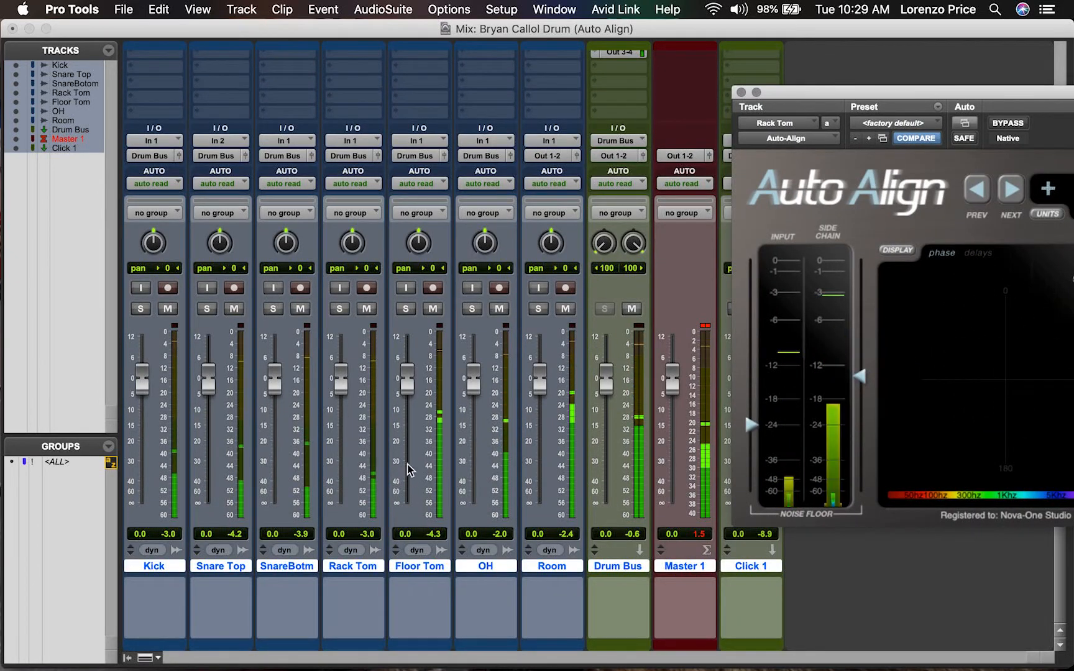
{"action": "left_click", "coordinate": [498, 309]}
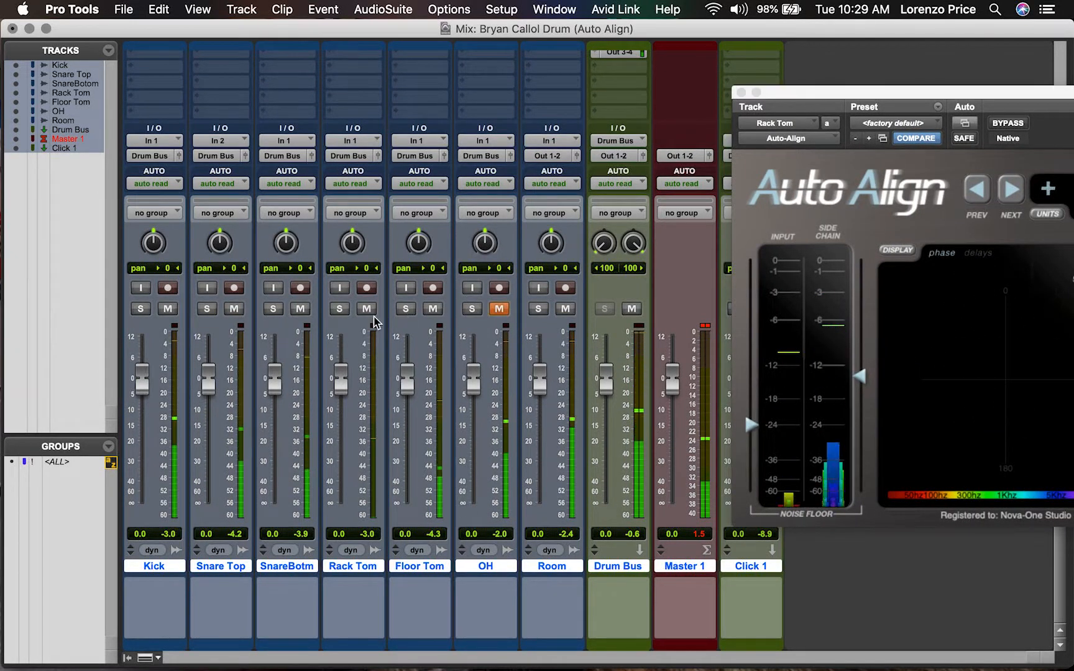
{"action": "left_click", "coordinate": [234, 309]}
{"action": "left_click", "coordinate": [168, 309]}
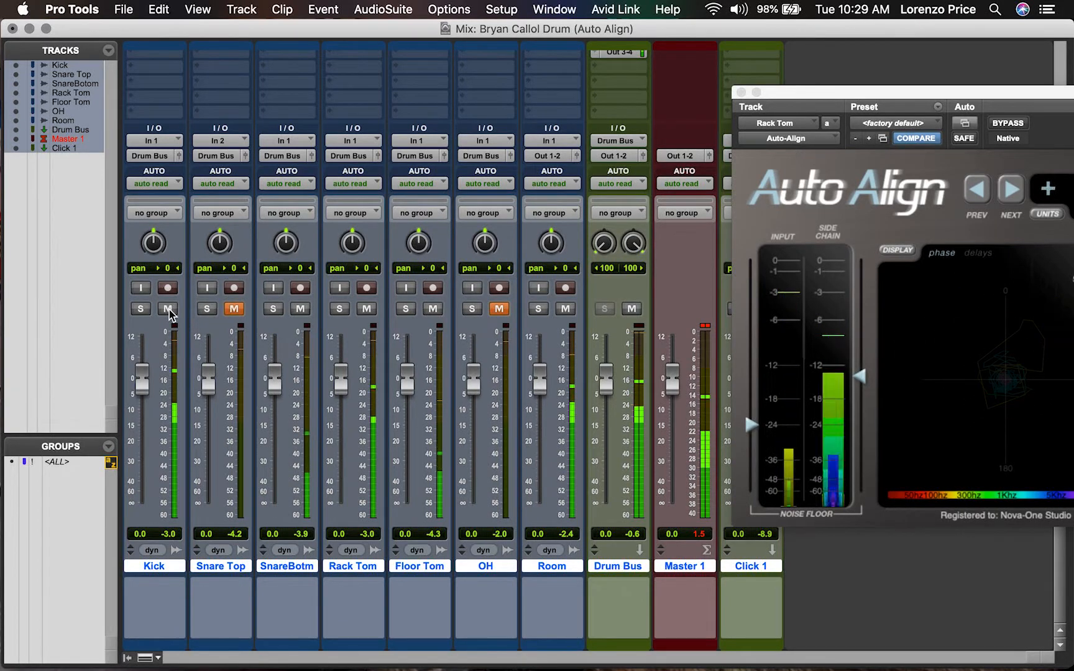
{"action": "left_click", "coordinate": [300, 309]}
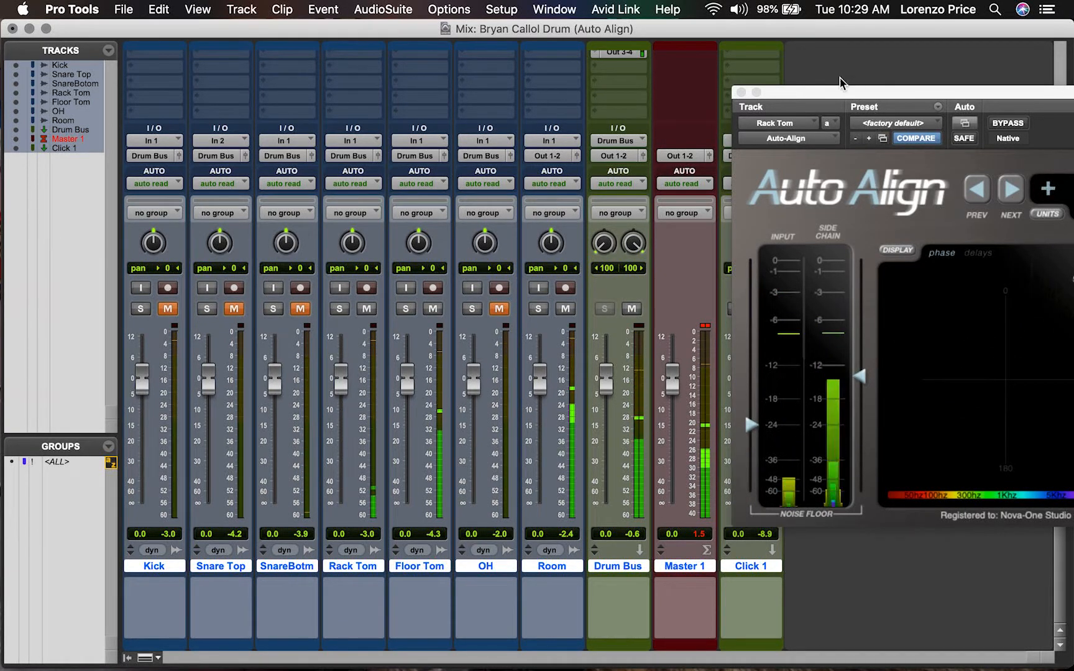
{"action": "left_click_drag", "start_coordinate": [839, 96], "coordinate": [643, 72]}
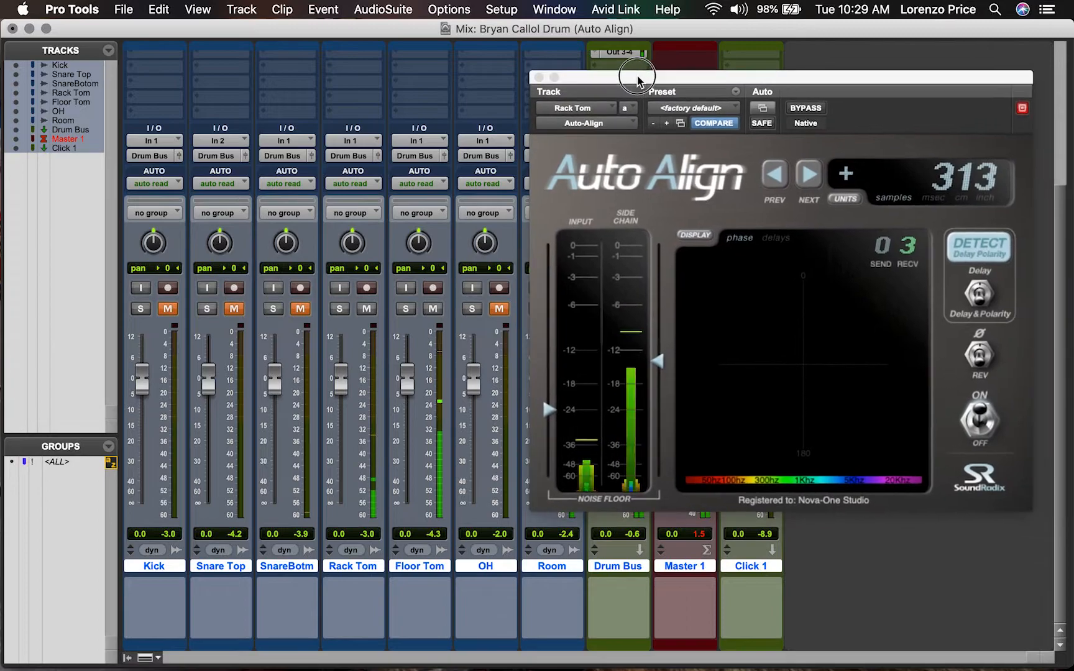
Step: Switch to the Floor Tom's Auto-Align and set its side-chain noise floor to about -24 dB and input noise floor to about -20 dB
{"action": "left_click", "coordinate": [539, 73]}
{"action": "scroll", "coordinate": [403, 256], "scroll_direction": "up", "scroll_amount": 5}
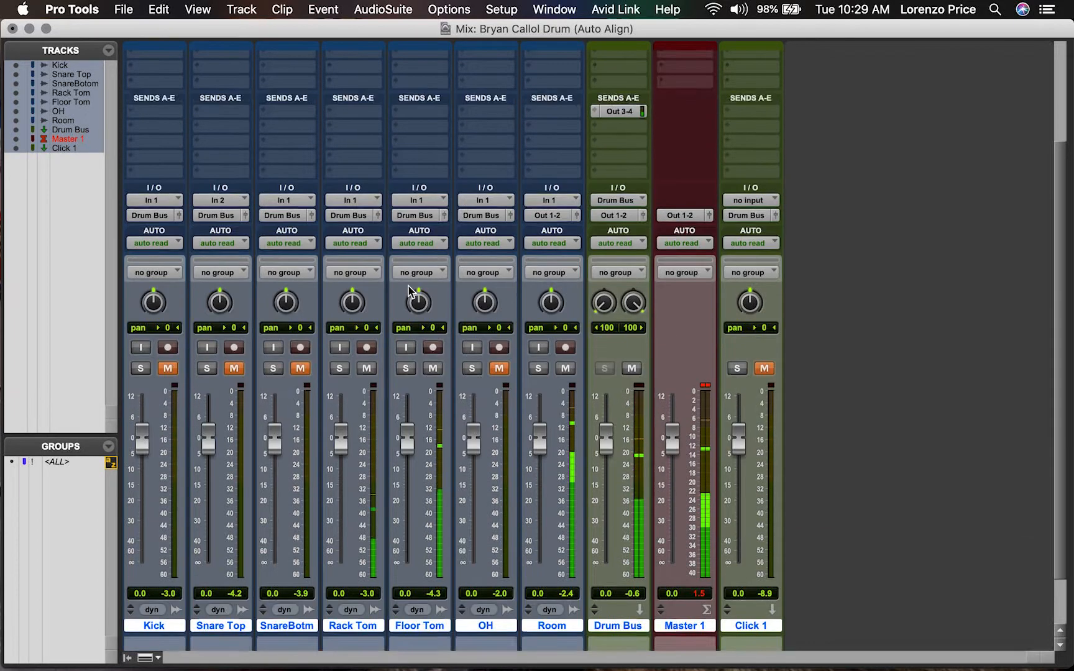
{"action": "left_click", "coordinate": [425, 69]}
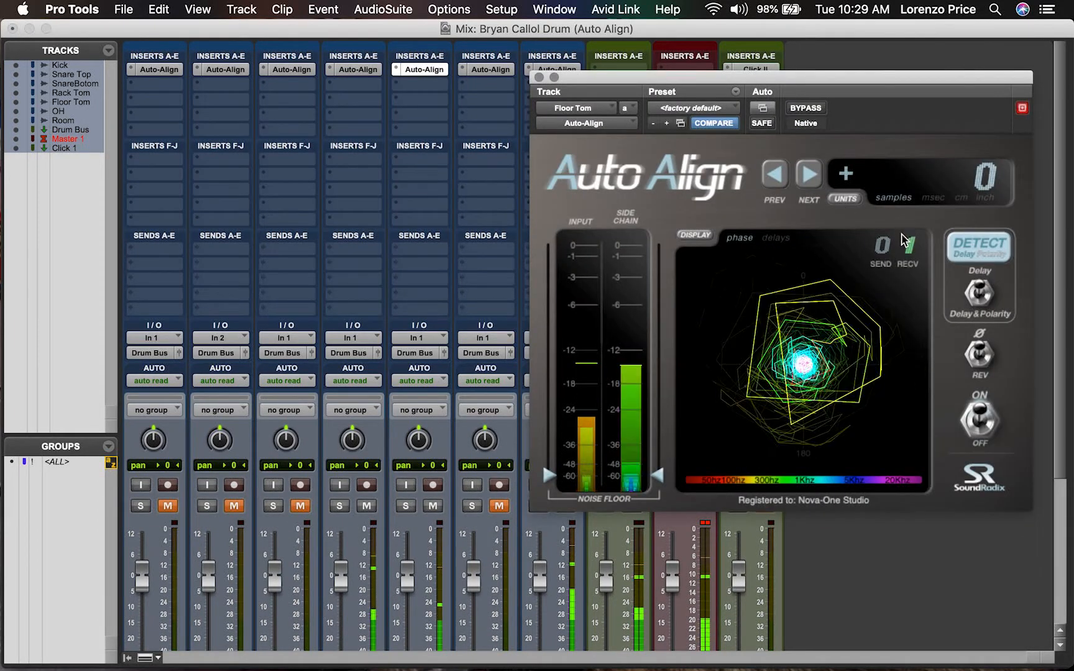
{"action": "left_click_drag", "start_coordinate": [657, 475], "coordinate": [650, 412]}
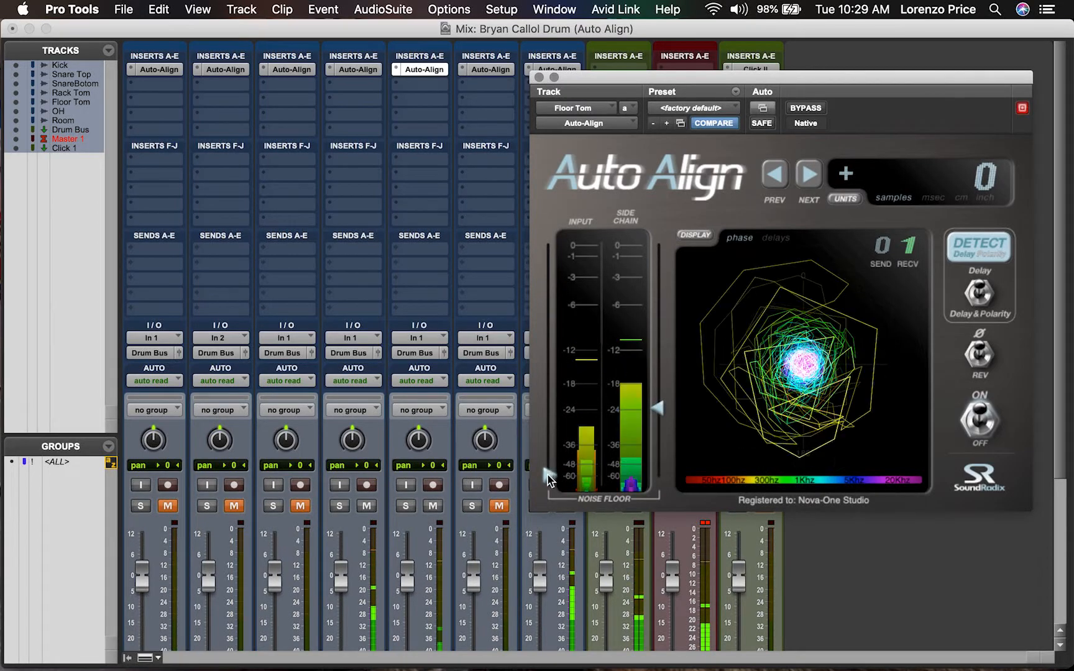
{"action": "left_click_drag", "start_coordinate": [548, 475], "coordinate": [548, 391]}
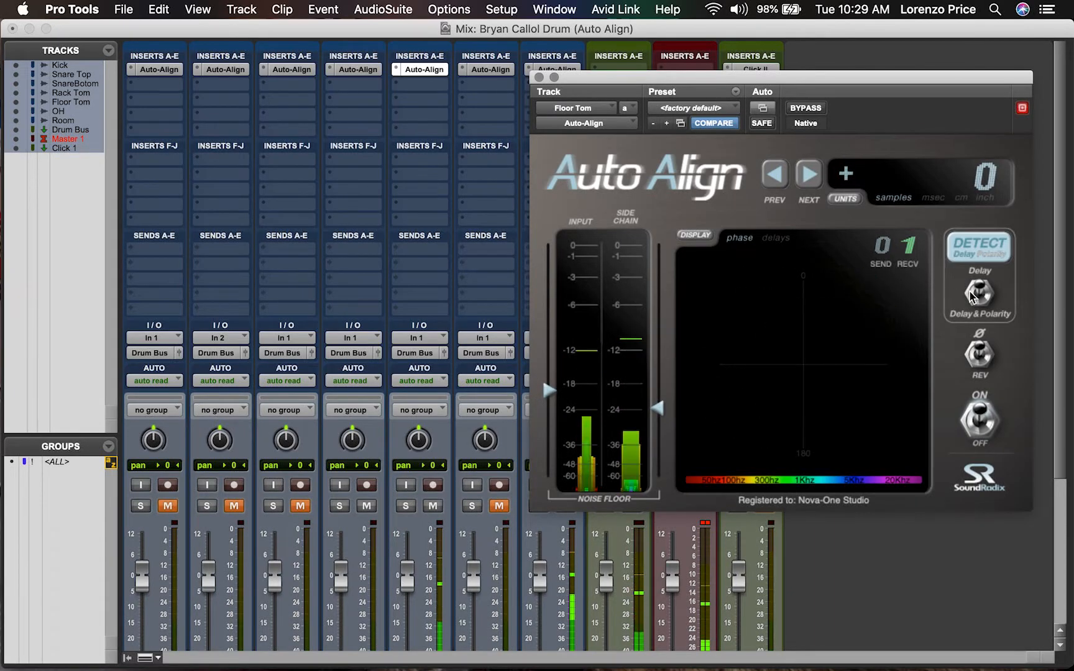
Step: Set the Floor Tom's Auto-Align to Receive 3 with Delay & Polarity detection, run the detection, and clear the Master 1 clip indicator
{"action": "left_click_drag", "start_coordinate": [910, 254], "coordinate": [910, 241]}
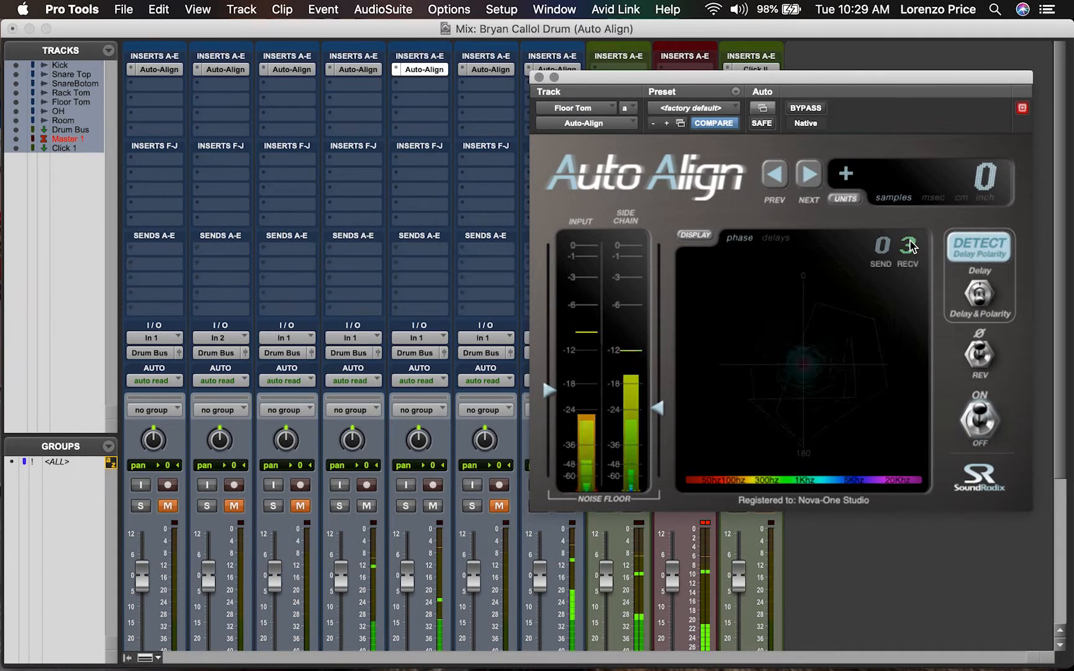
{"action": "left_click", "coordinate": [967, 247]}
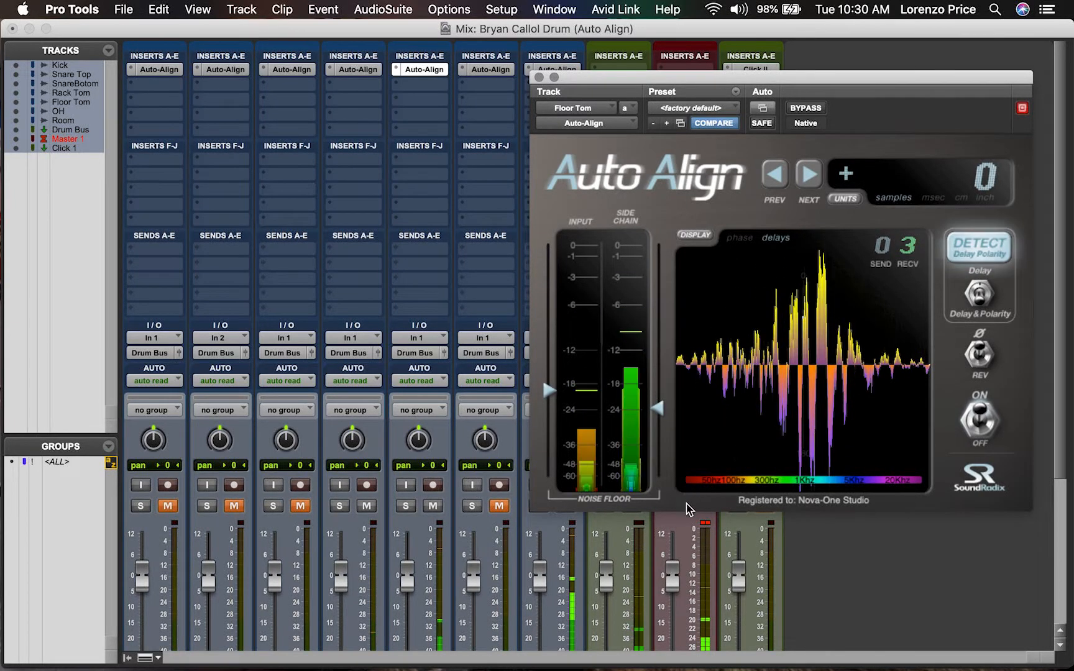
{"action": "left_click", "coordinate": [705, 524]}
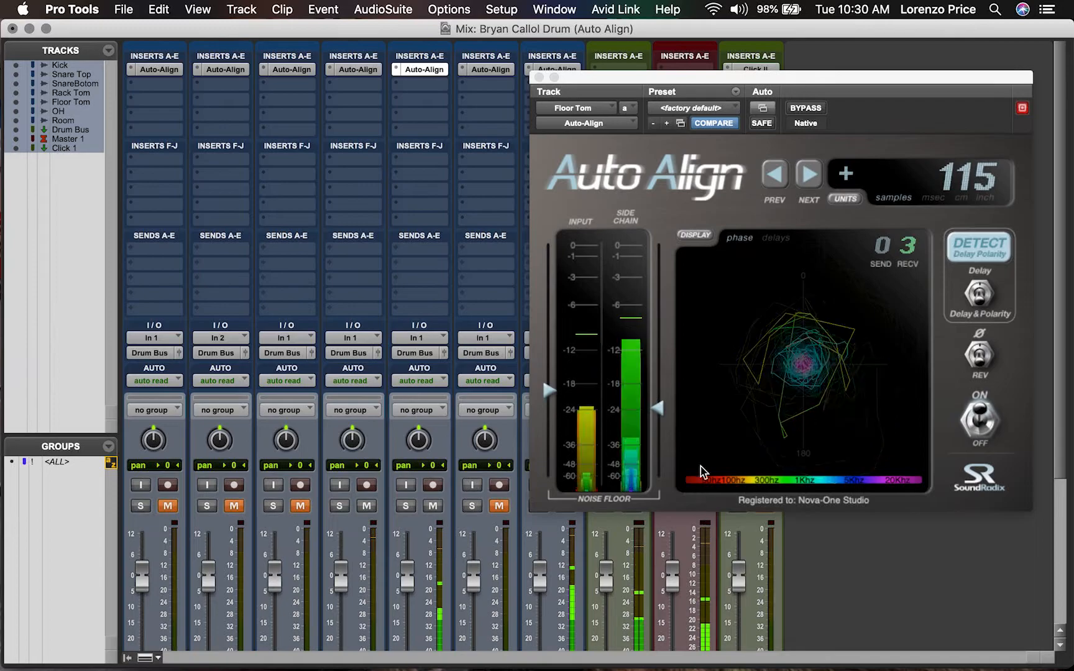
Step: Close the Floor Tom's plug-in window, unmute the drum tracks, and audition all of them from the start of the Bridge
{"action": "left_click", "coordinate": [539, 77]}
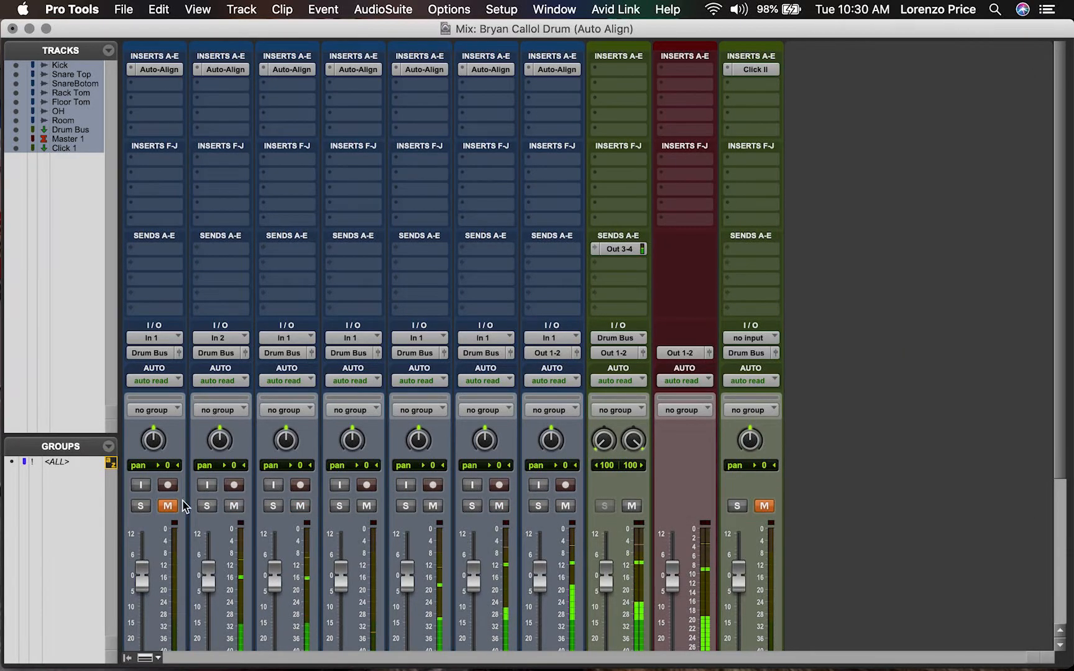
{"action": "key", "text": "super+equal"}
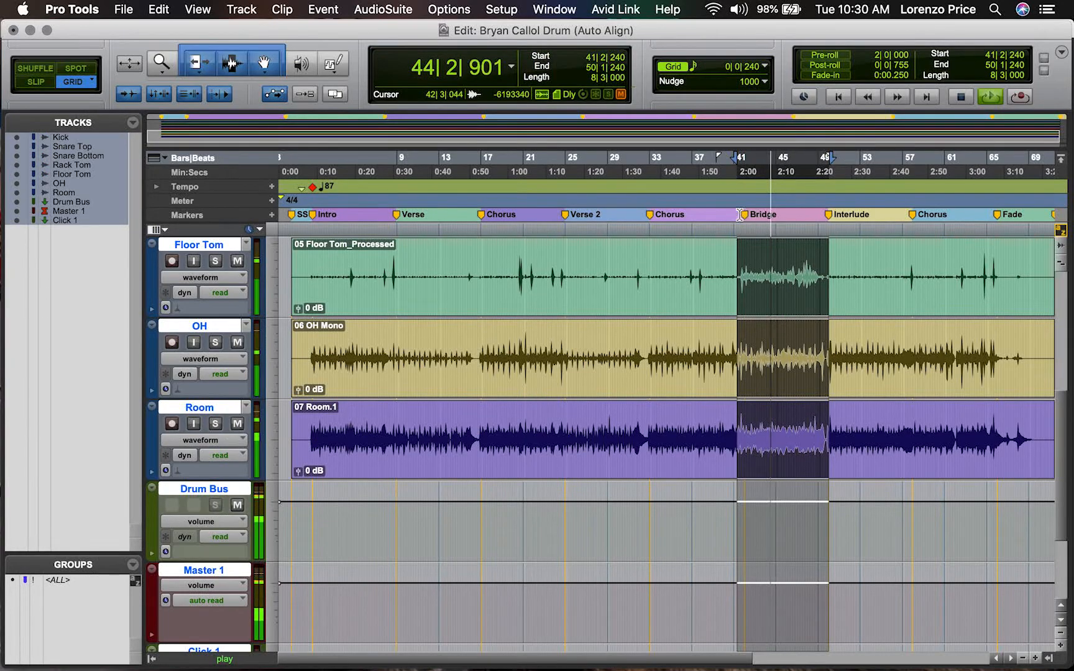
{"action": "left_click", "coordinate": [739, 245]}
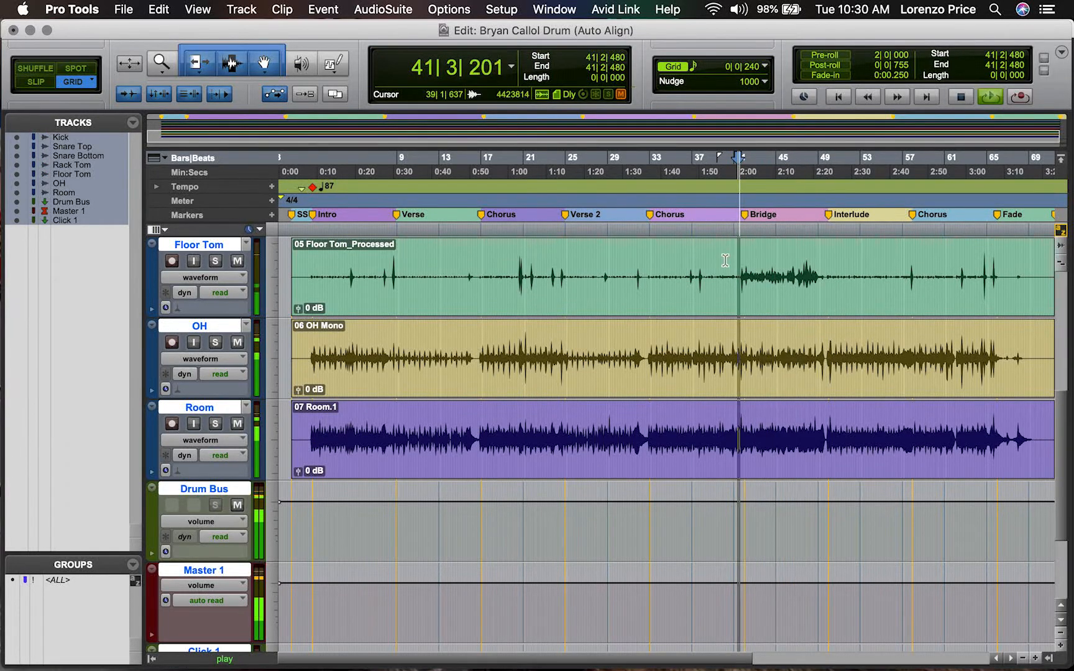
{"action": "key", "text": "super+equal"}
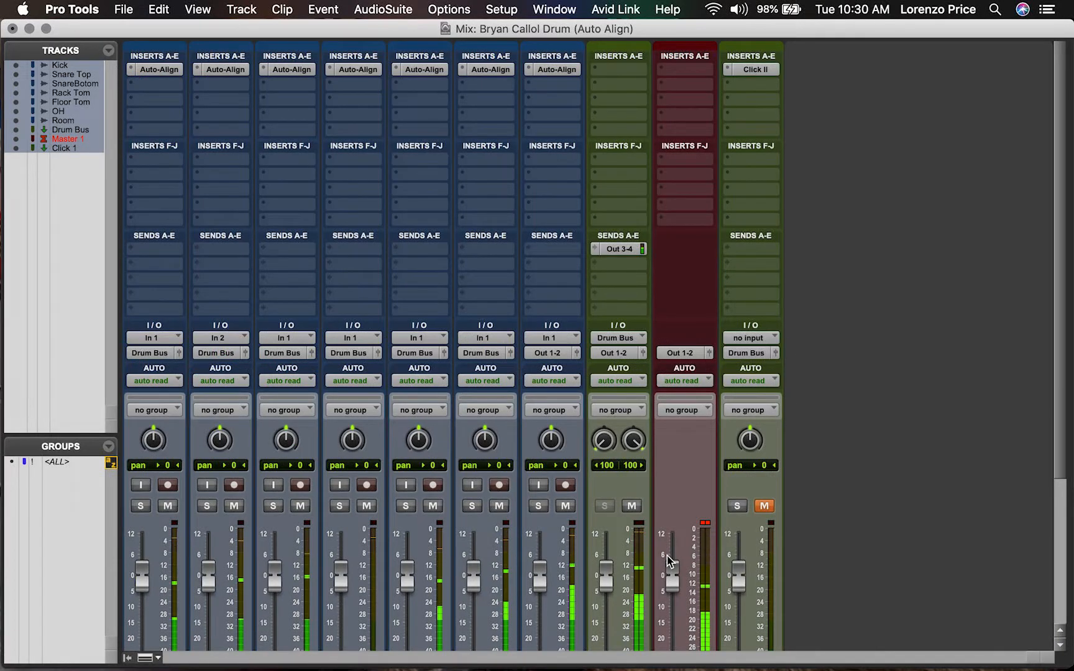
{"action": "scroll", "coordinate": [706, 529], "scroll_direction": "down", "scroll_amount": 5}
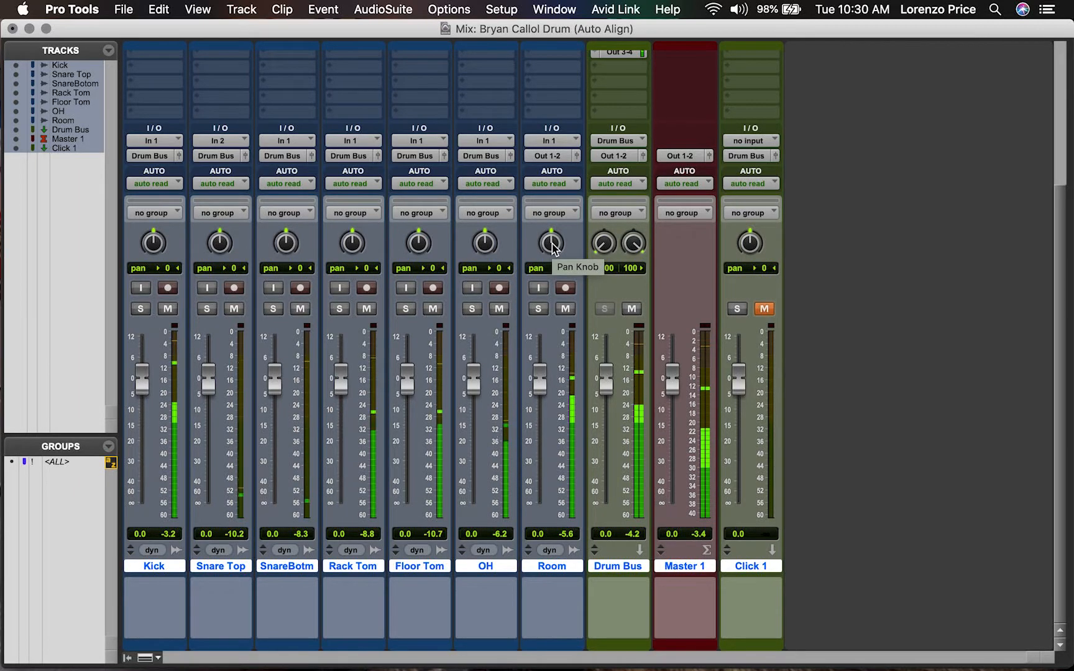
{"action": "key", "text": "super+equal"}
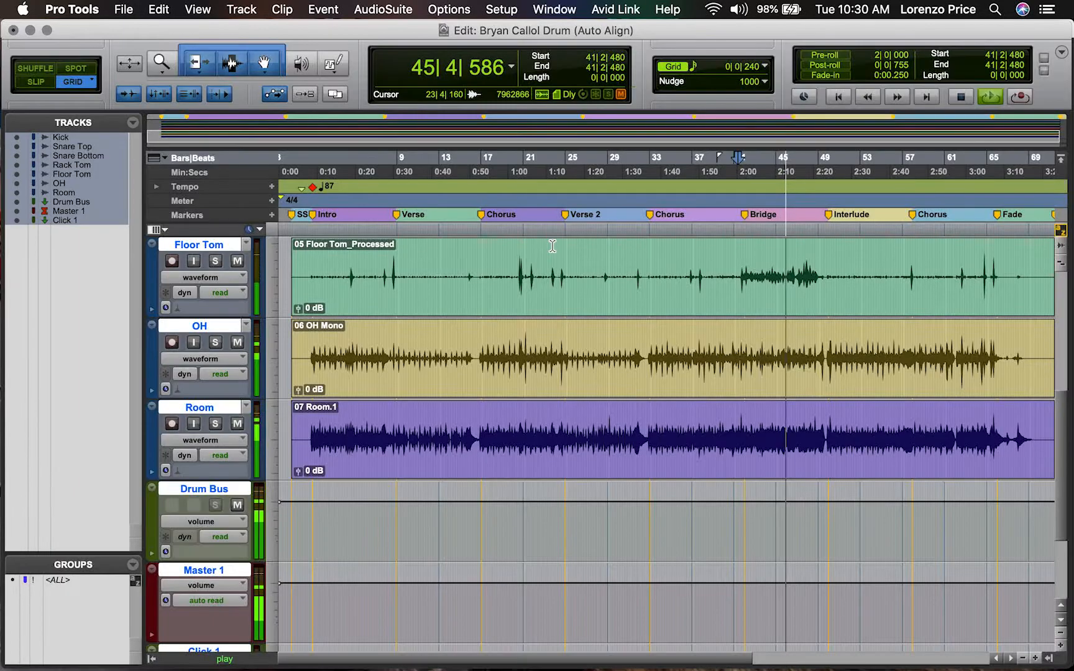
{"action": "key", "text": "space"}
Step: Select the whole Room clip and commit the tracks Kick through Room, consolidating clips, copying sends and group assignments, and making the source tracks inactive
{"action": "left_click", "coordinate": [448, 474]}
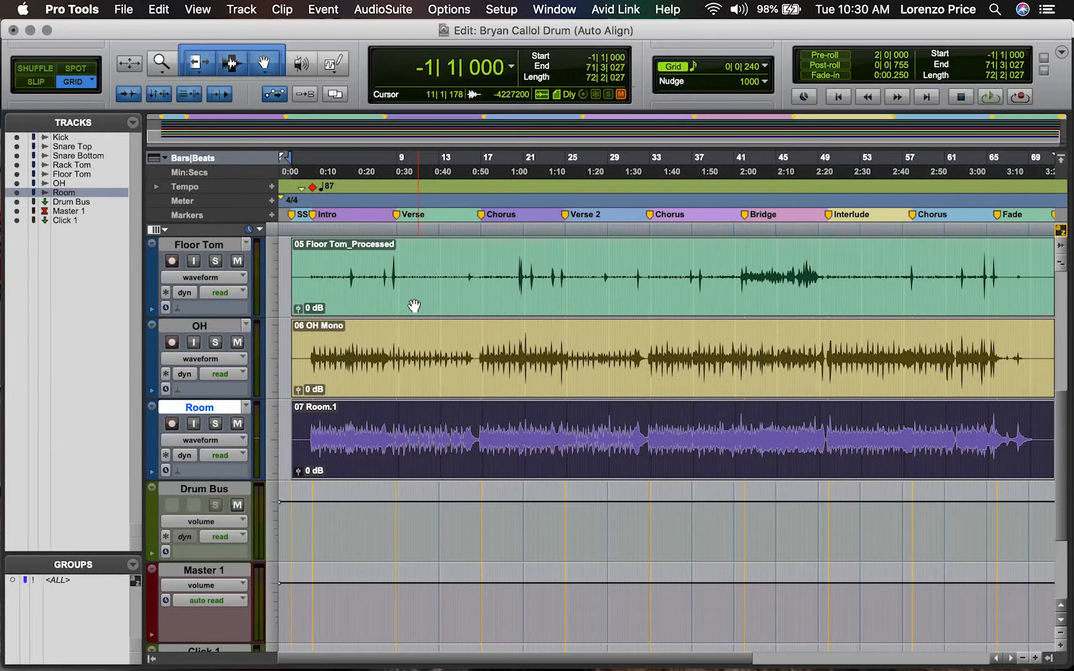
{"action": "key", "text": "super+equal"}
{"action": "left_click", "coordinate": [152, 566]}
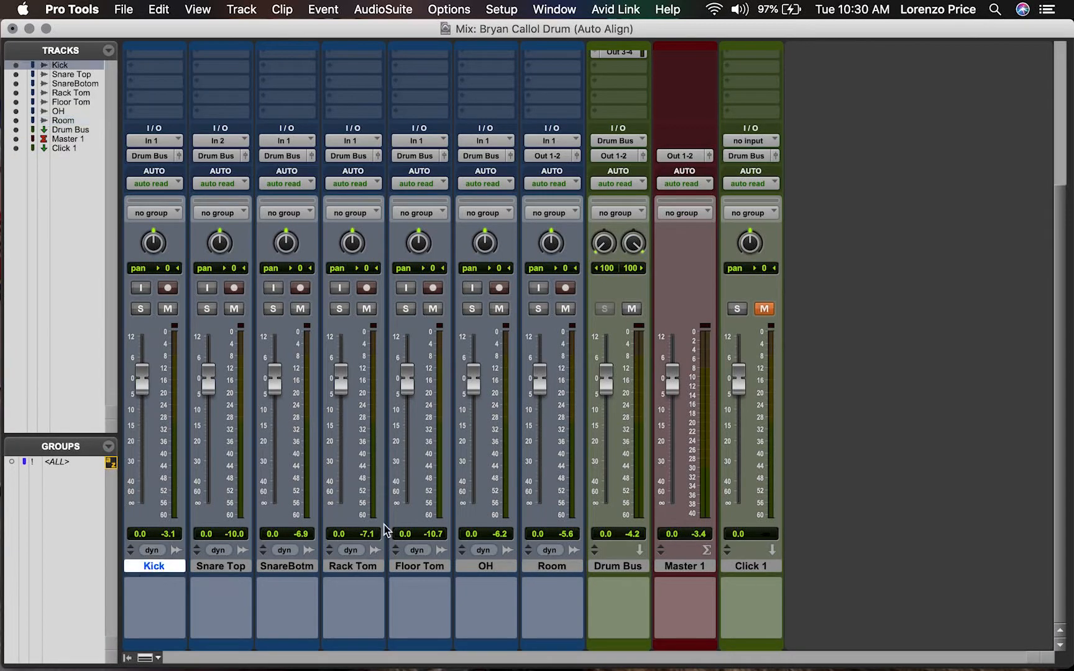
{"action": "left_click", "coordinate": [544, 566], "text": "shift"}
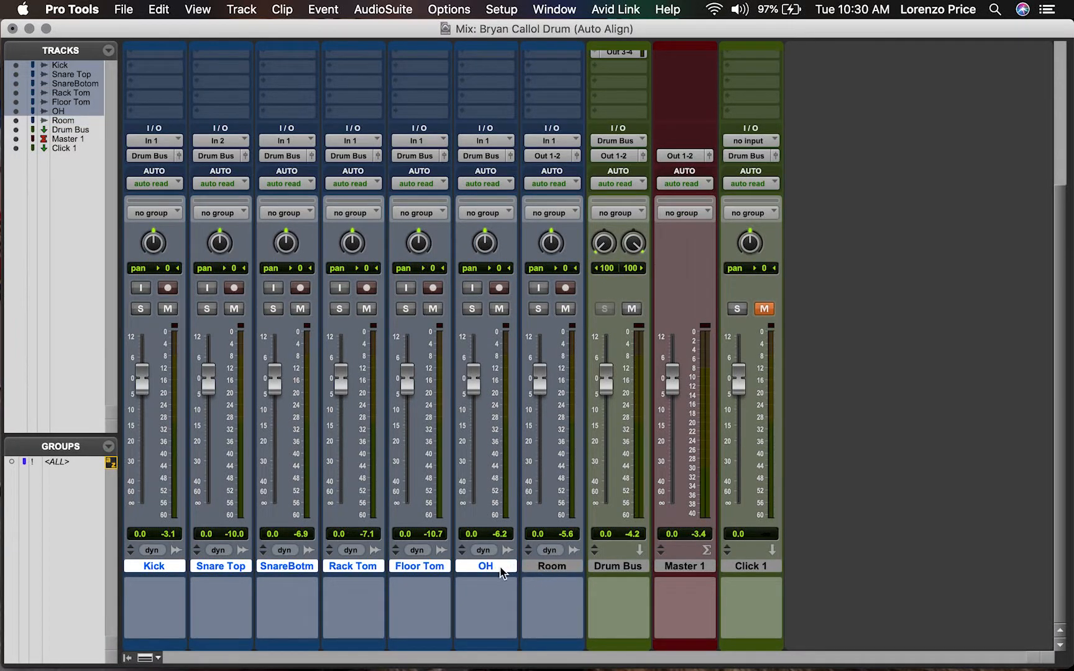
{"action": "right_click", "coordinate": [552, 569]}
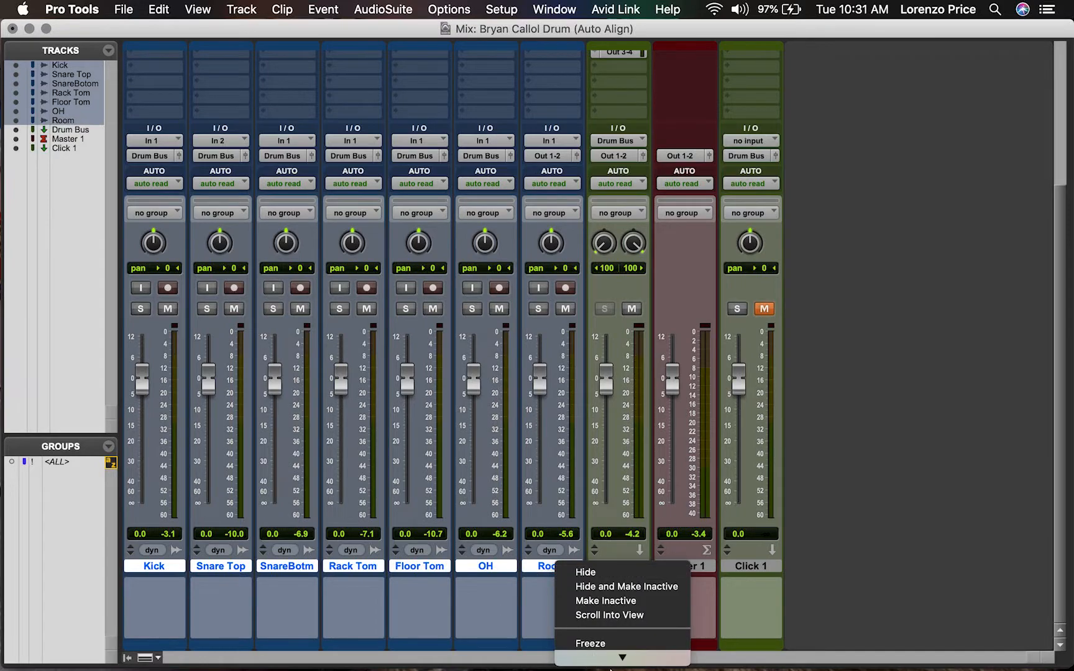
{"action": "mouse_move", "coordinate": [610, 666]}
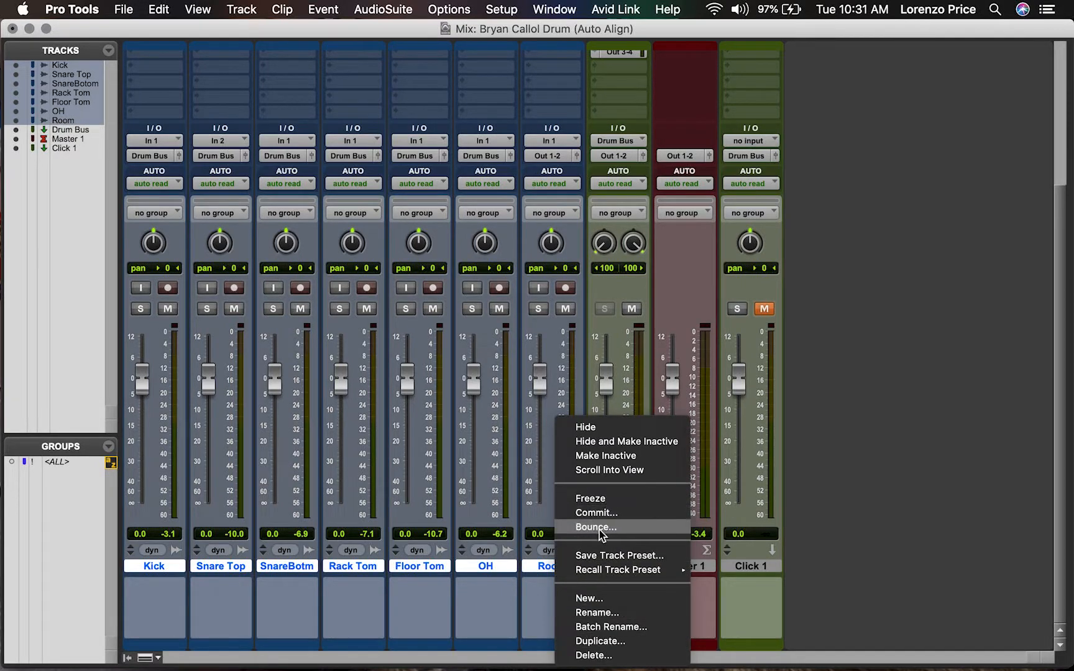
{"action": "left_click", "coordinate": [595, 513]}
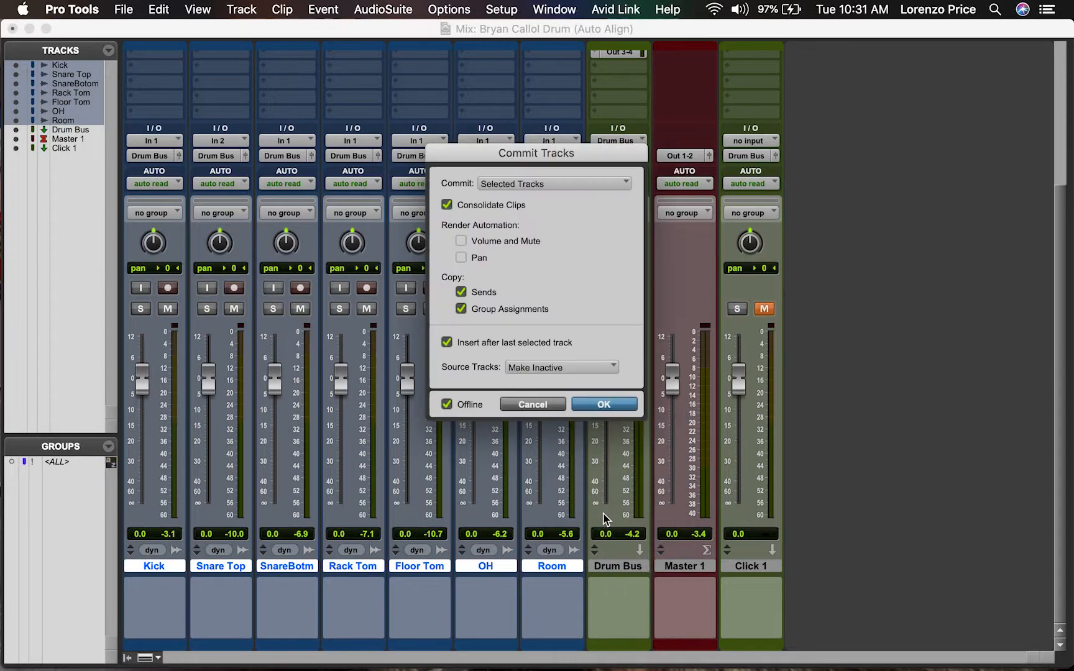
{"action": "left_click", "coordinate": [603, 404]}
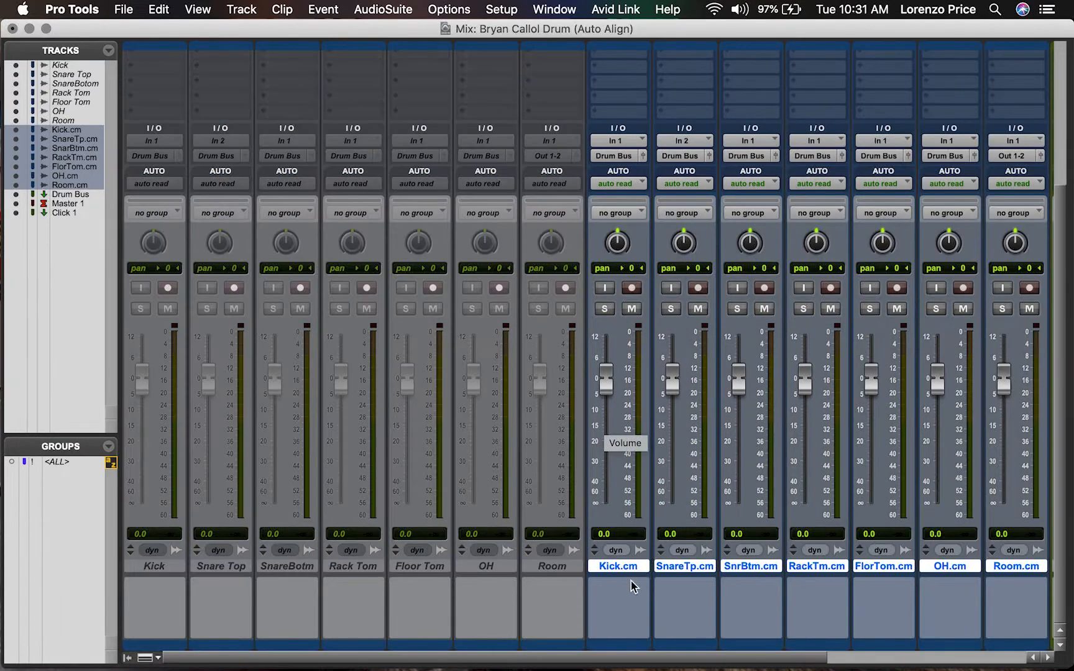
Step: Hide the inactive source tracks from Kick through Room
{"action": "left_click", "coordinate": [540, 560]}
{"action": "left_click", "coordinate": [169, 568], "text": "shift"}
{"action": "right_click", "coordinate": [168, 568]}
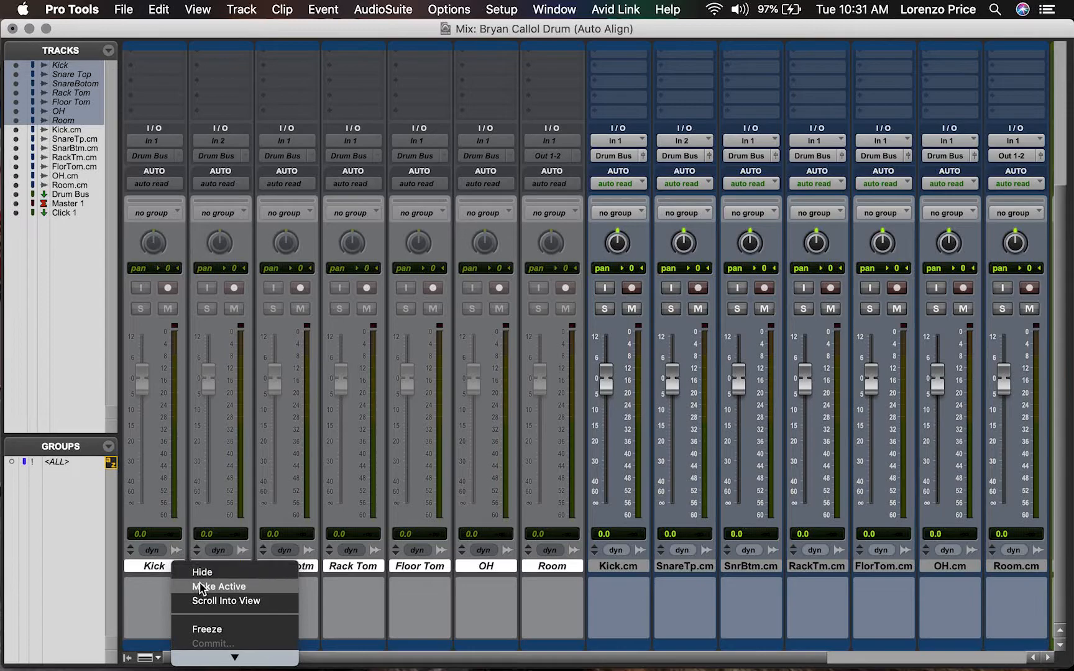
{"action": "left_click", "coordinate": [199, 572]}
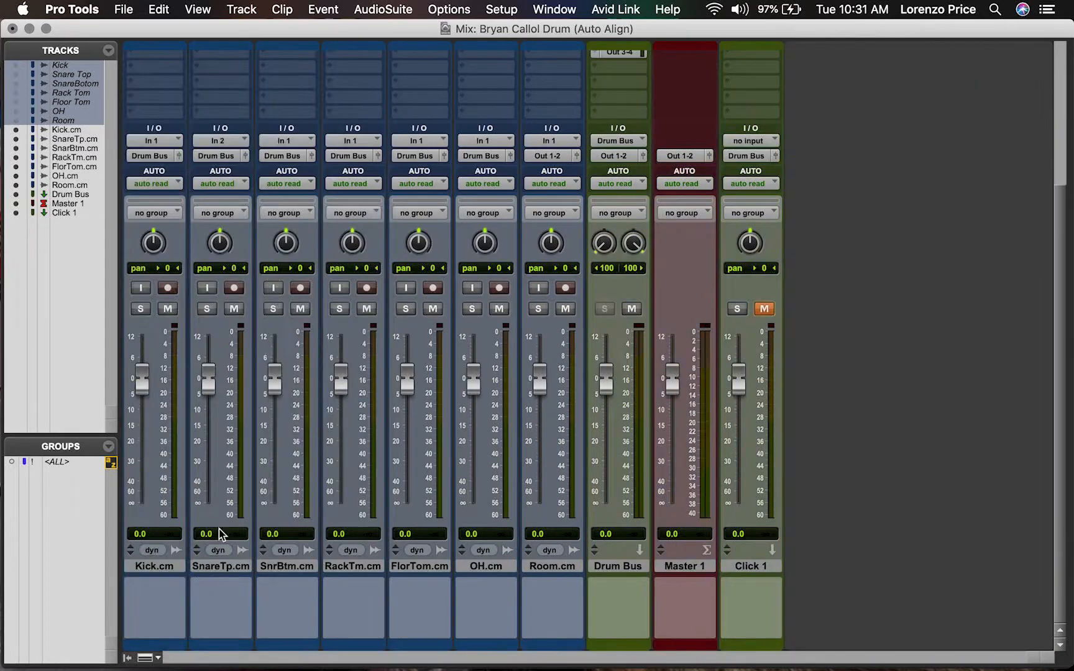
Step: Route the output of the Room.cm track to the stereo Drum Bus track
{"action": "scroll", "coordinate": [427, 516], "scroll_direction": "up", "scroll_amount": 5}
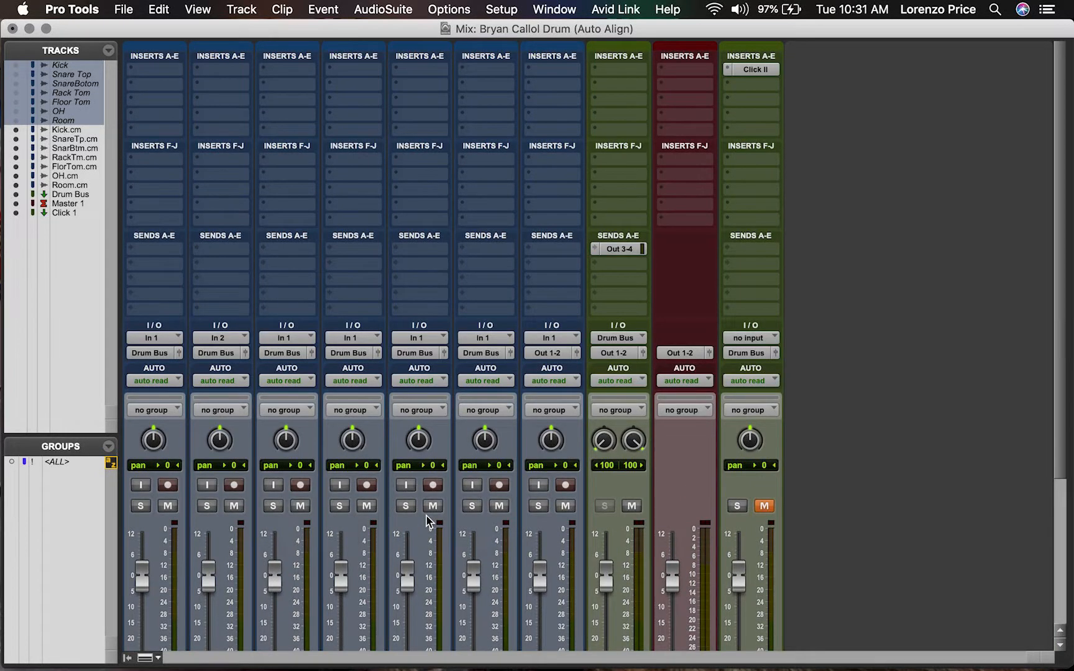
{"action": "left_click", "coordinate": [559, 356]}
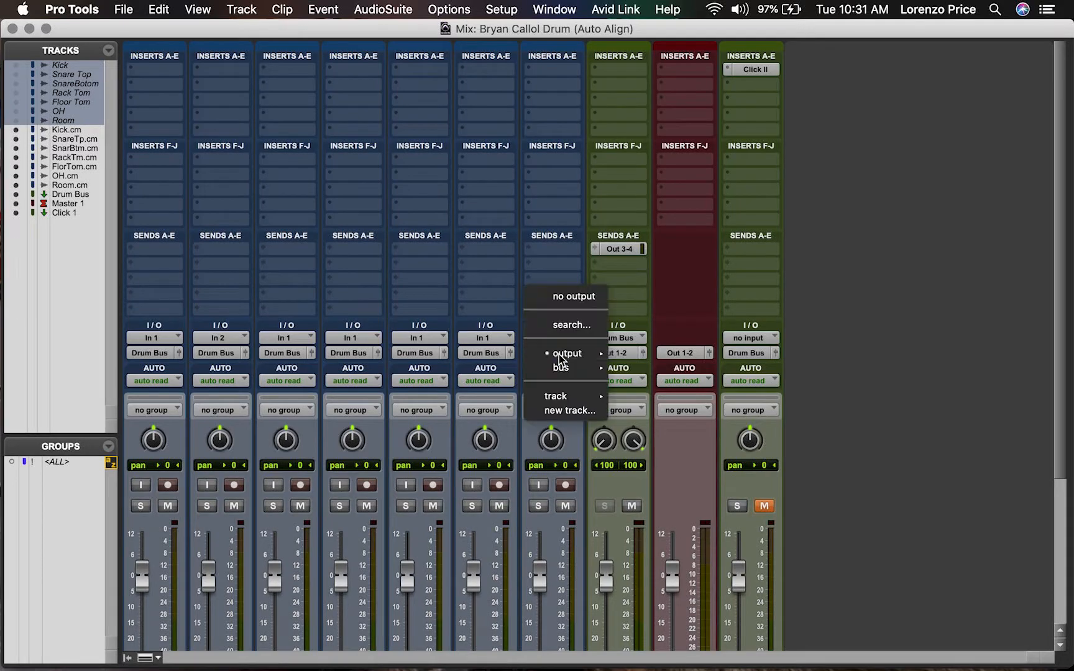
{"action": "mouse_move", "coordinate": [559, 396]}
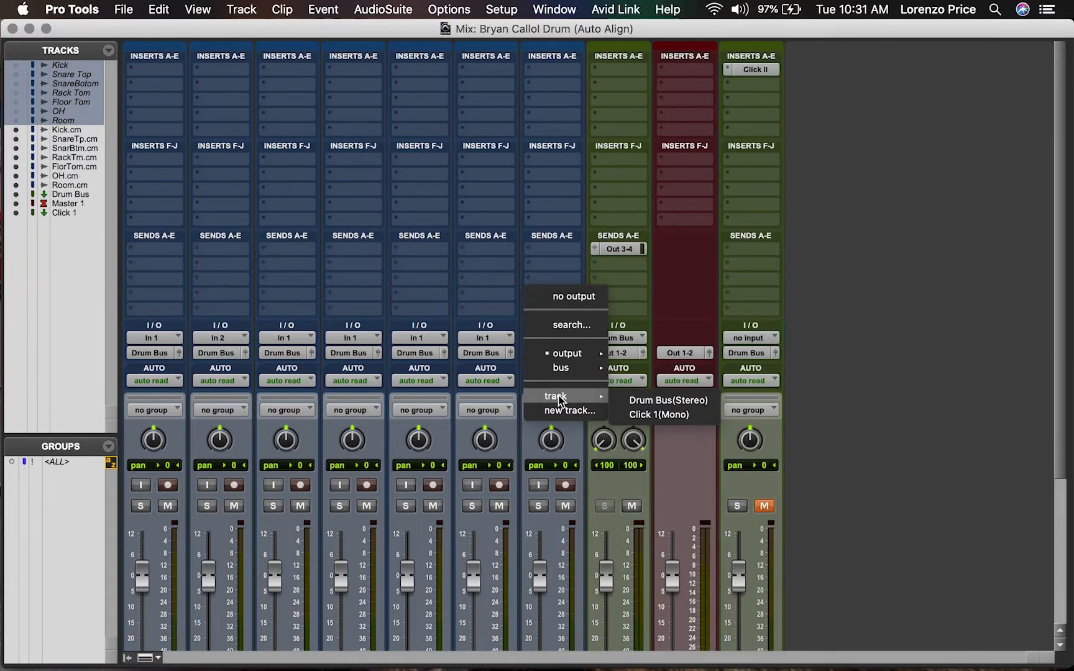
{"action": "left_click", "coordinate": [647, 400]}
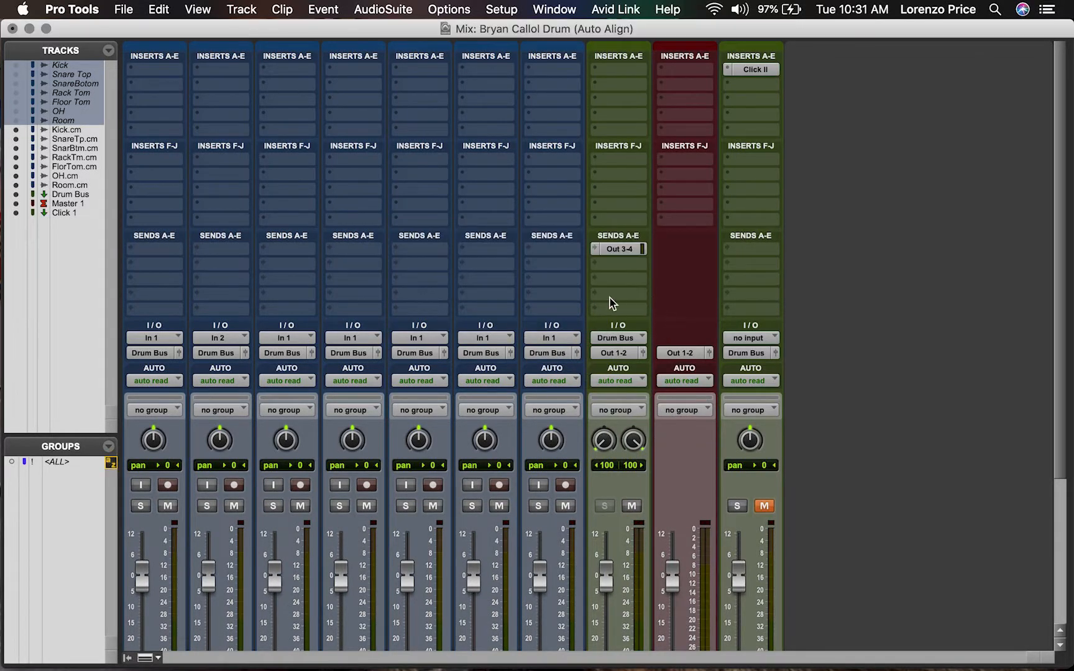
Step: Play the committed drum tracks from the session start and watch their levels in the Mix window
{"action": "scroll", "coordinate": [610, 303], "scroll_direction": "down", "scroll_amount": 5}
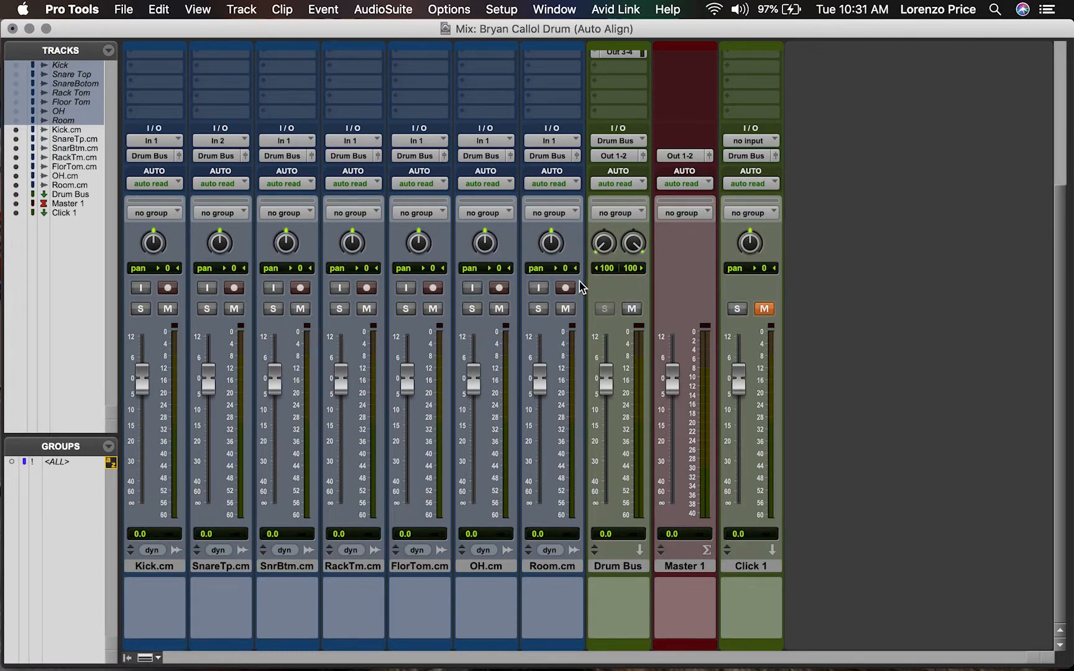
{"action": "key", "text": "super+equal"}
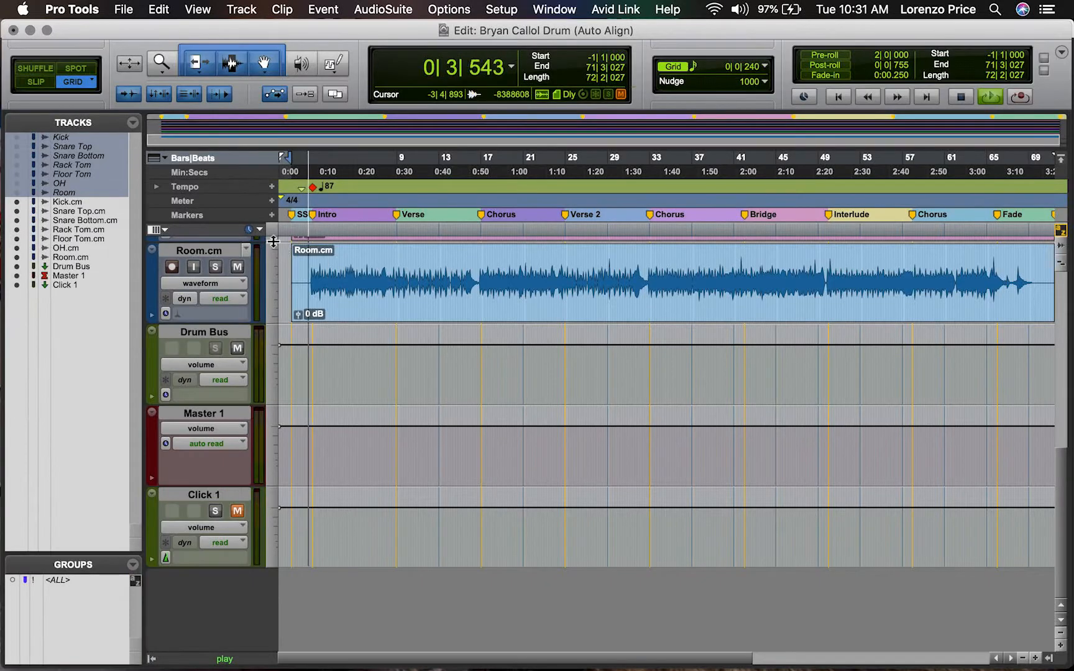
{"action": "key", "text": "super+equal"}
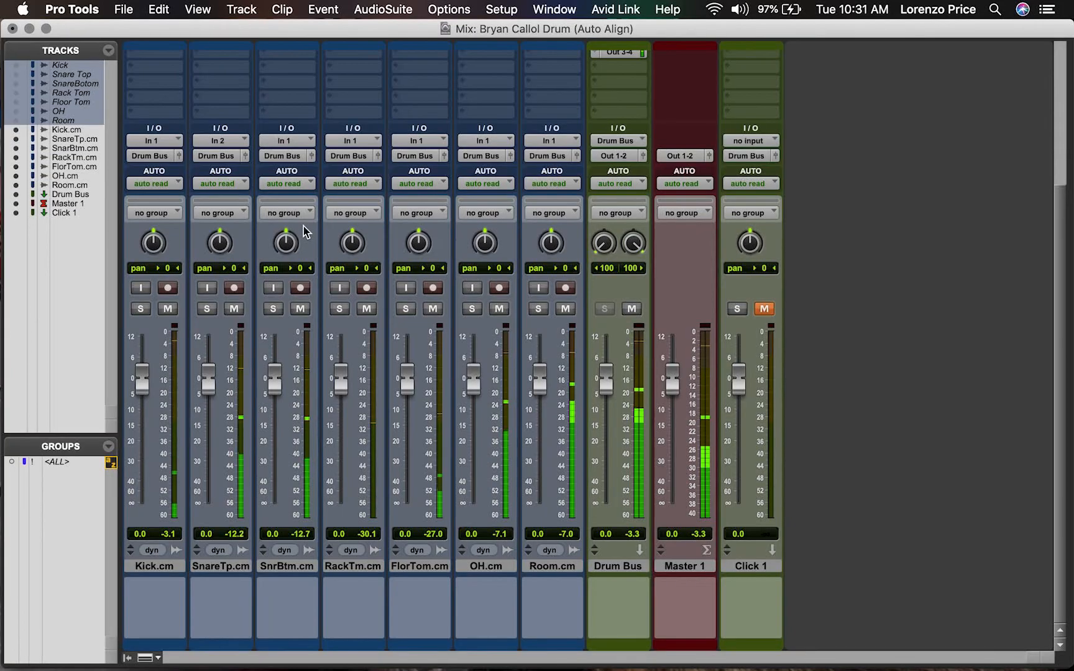
{"action": "scroll", "coordinate": [559, 389], "scroll_direction": "up", "scroll_amount": 5}
{"action": "scroll", "coordinate": [559, 388], "scroll_direction": "down", "scroll_amount": 5}
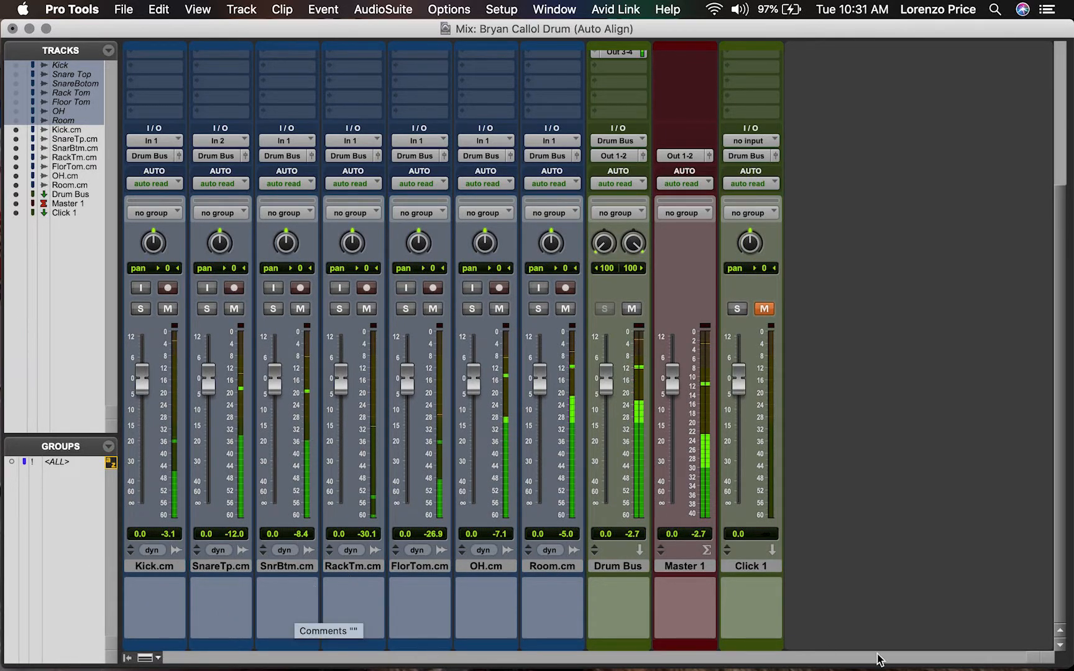
Step: In the Edit window, jump to the first transient on Kick.cm and zoom in horizontally until individual waveform cycles are visible
{"action": "key", "text": "super+equal"}
{"action": "key", "text": "t"}
{"action": "key", "text": "t"}
{"action": "key", "text": "t"}
{"action": "key", "text": "t"}
{"action": "key", "text": "t"}
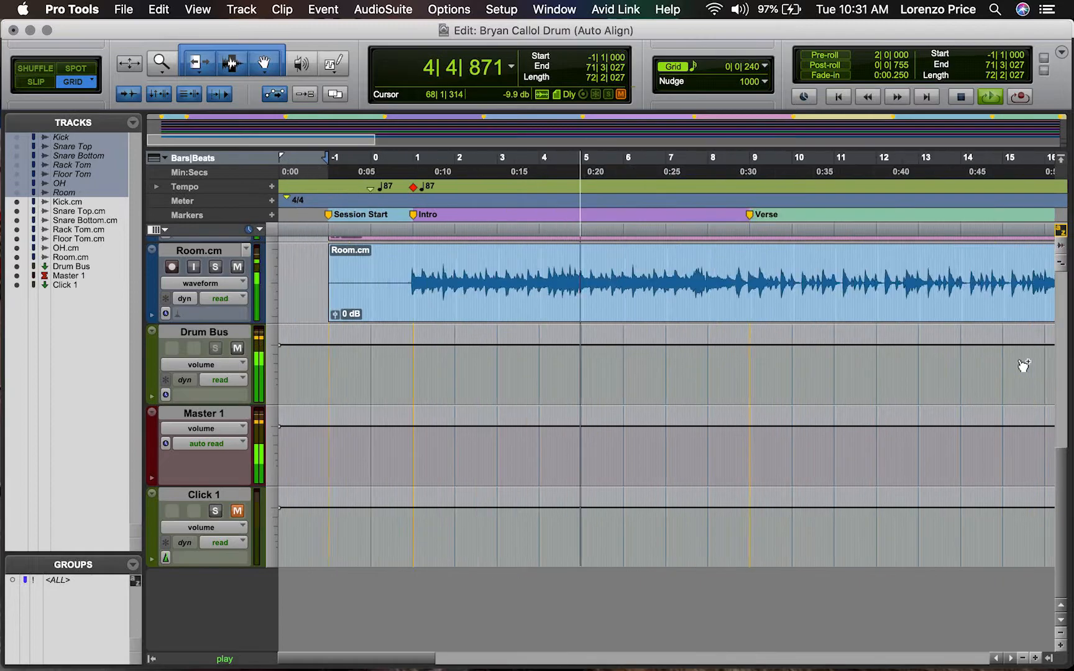
{"action": "scroll", "coordinate": [759, 252], "scroll_direction": "up", "scroll_amount": 10}
{"action": "left_click", "coordinate": [759, 252]}
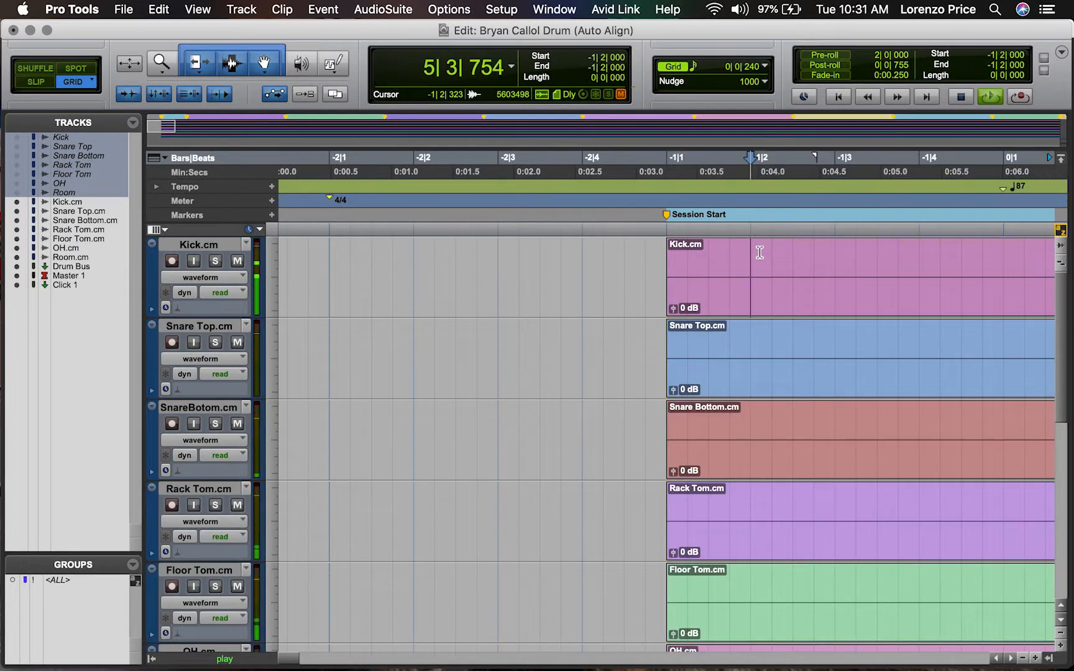
{"action": "key", "text": "Tab"}
{"action": "key", "text": "t"}
{"action": "key", "text": "t"}
{"action": "key", "text": "t"}
{"action": "key", "text": "t"}
{"action": "key", "text": "t"}
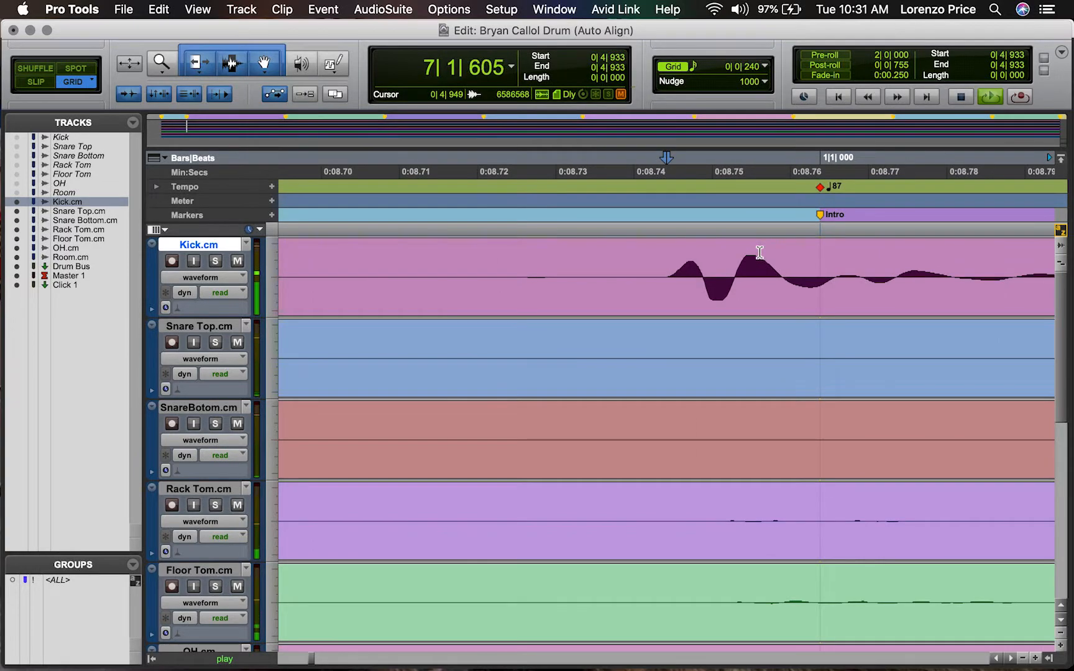
Step: Compare the first hit across the committed tracks down to Room.cm, and enlarge the waveform height by three increments
{"action": "scroll", "coordinate": [759, 252], "scroll_direction": "down", "scroll_amount": 10}
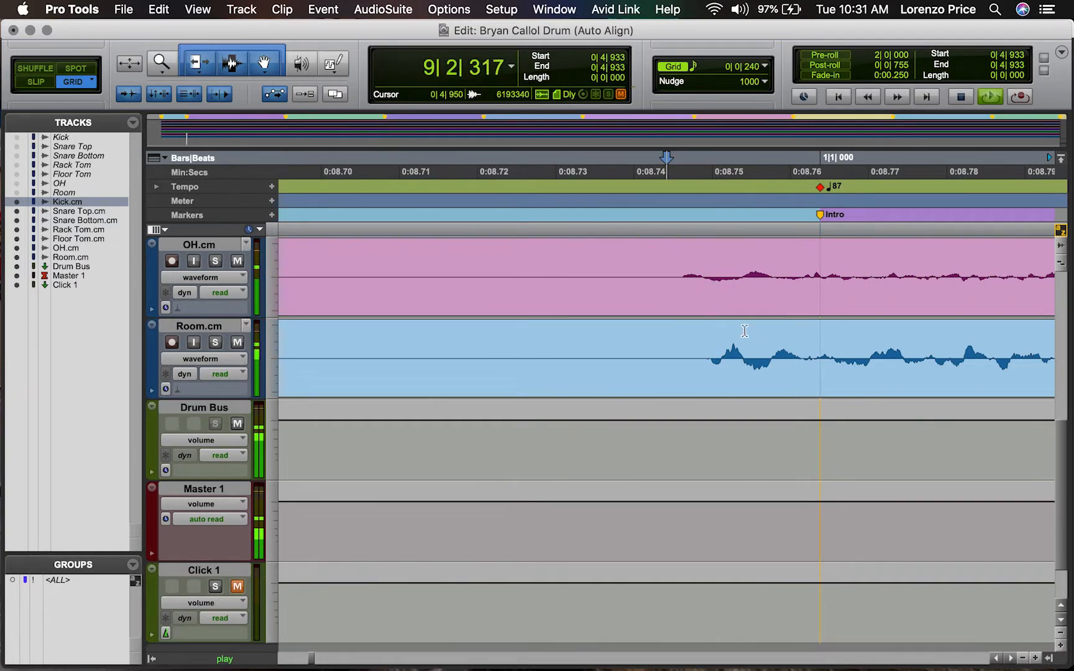
{"action": "scroll", "coordinate": [744, 331], "scroll_direction": "up", "scroll_amount": 6}
{"action": "key", "text": "super+alt+]"}
{"action": "key", "text": "super+alt+]"}
{"action": "key", "text": "super+alt+]"}
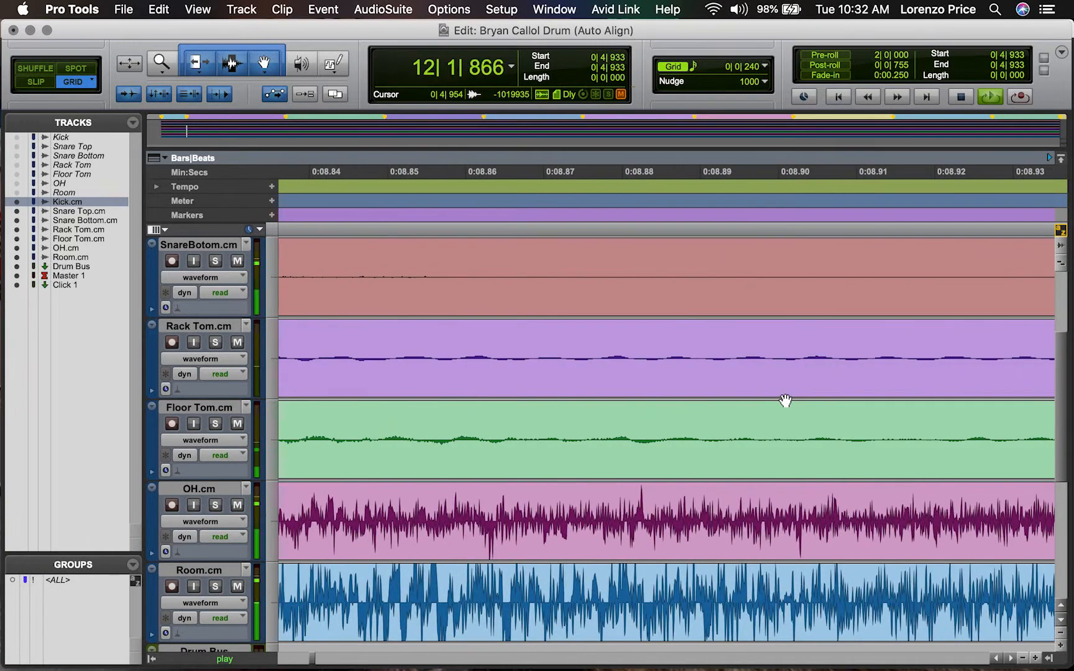
Step: Zoom in on Floor Tom.cm around the start of the Bridge and advance through its transients to compare them with OH.cm and Room.cm
{"action": "scroll", "coordinate": [785, 401], "scroll_direction": "down", "scroll_amount": 2}
{"action": "key", "text": "alt+a"}
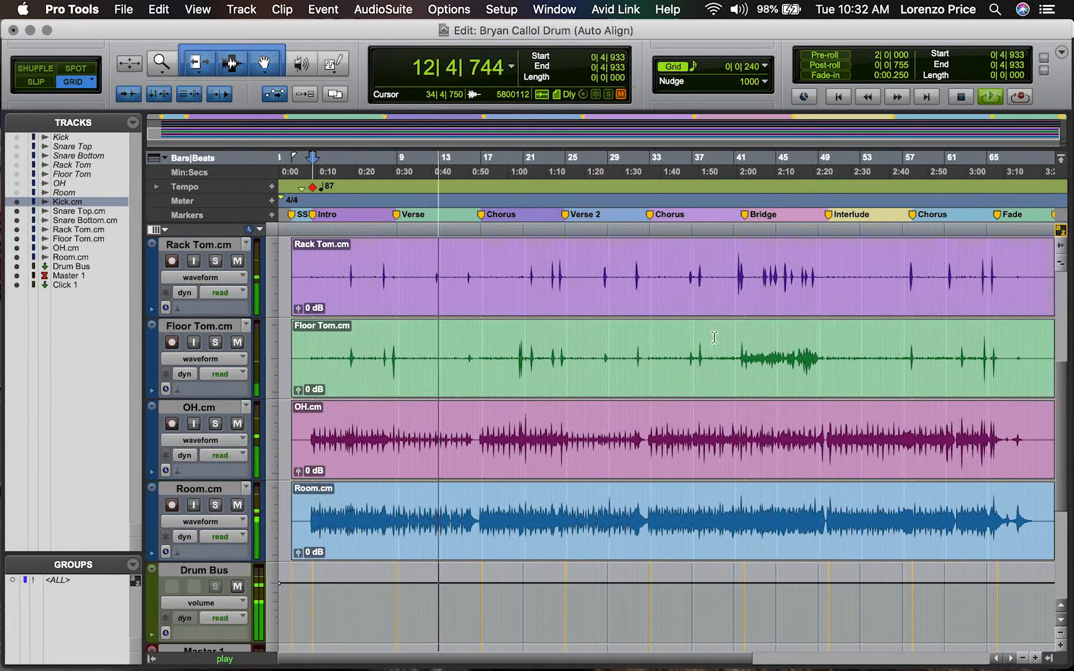
{"action": "left_click", "coordinate": [740, 350]}
{"action": "key", "text": "super+bracketright"}
{"action": "key", "text": "super+bracketright"}
{"action": "key", "text": "super+bracketright"}
{"action": "key", "text": "super+bracketright"}
{"action": "key", "text": "super+bracketright"}
{"action": "key", "text": "super+bracketright"}
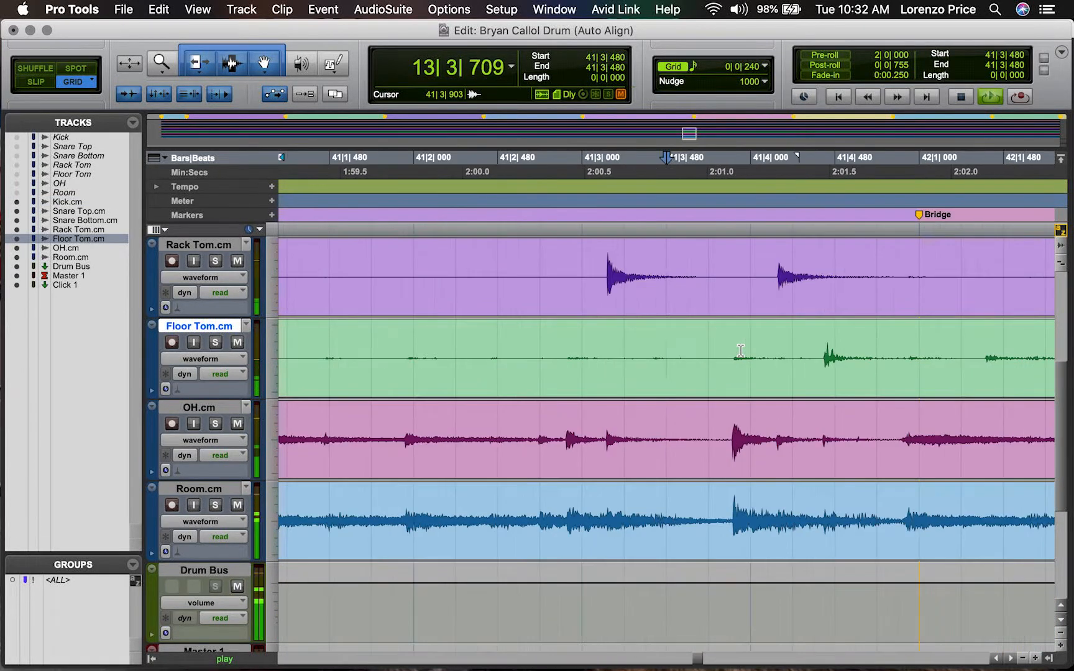
{"action": "key", "text": "space"}
{"action": "key", "text": "space"}
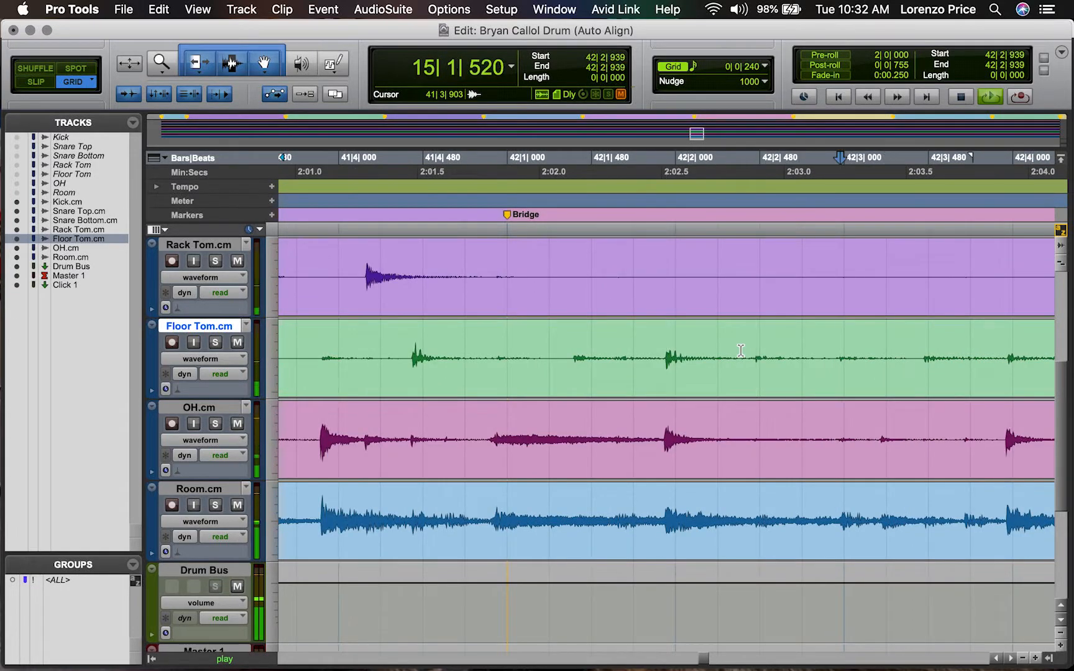
Step: Zoom in on the Rack Tom.cm hit late in bar 43 to compare it with OH.cm and Room.cm, and return to the whole-session view
{"action": "key", "text": "super+bracketleft"}
{"action": "key", "text": "super+bracketleft"}
{"action": "key", "text": "super+bracketleft"}
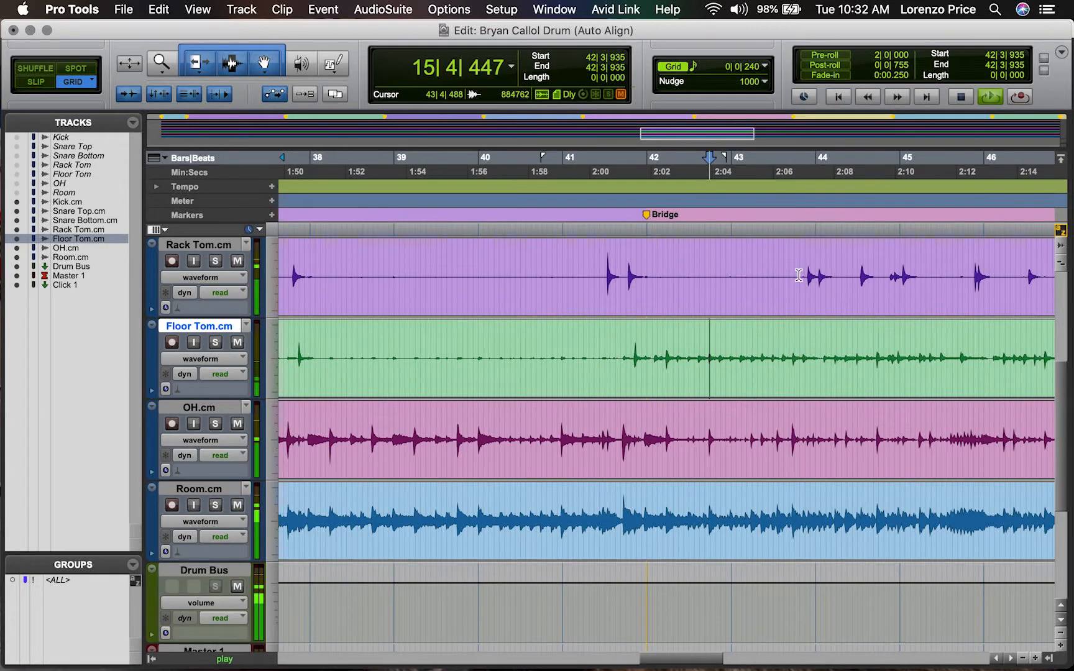
{"action": "left_click", "coordinate": [796, 272]}
{"action": "key", "text": "super+bracketright"}
{"action": "key", "text": "super+bracketright"}
{"action": "key", "text": "super+bracketright"}
{"action": "key", "text": "super+bracketright"}
{"action": "key", "text": "super+bracketright"}
{"action": "key", "text": "super+bracketright"}
{"action": "key", "text": "super+bracketright"}
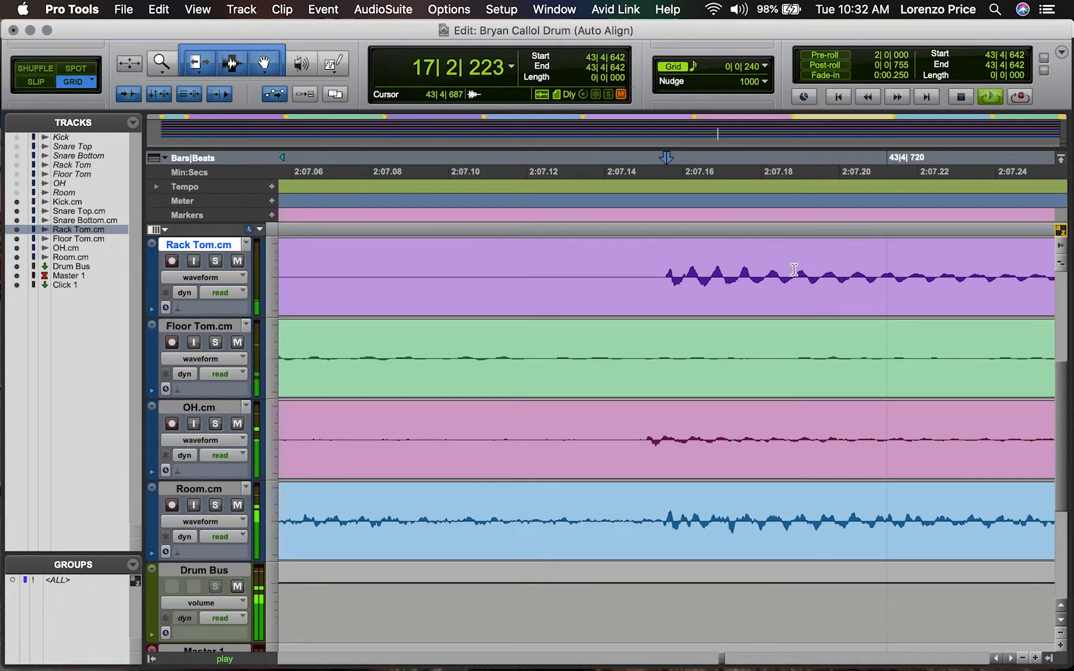
{"action": "left_click", "coordinate": [895, 342]}
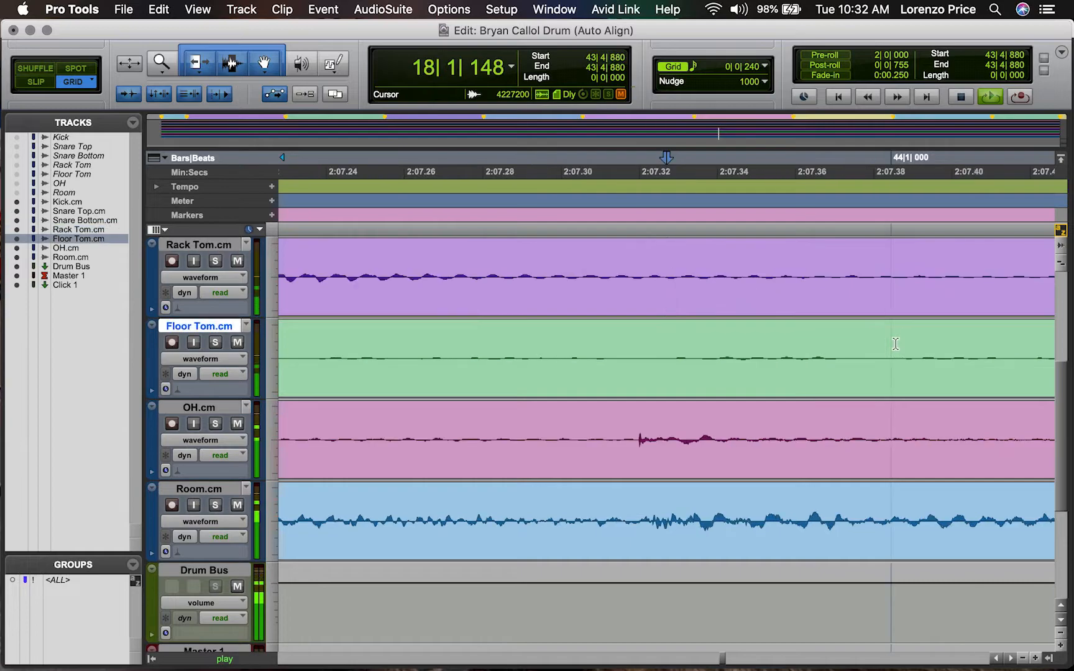
{"action": "key", "text": "alt+a"}
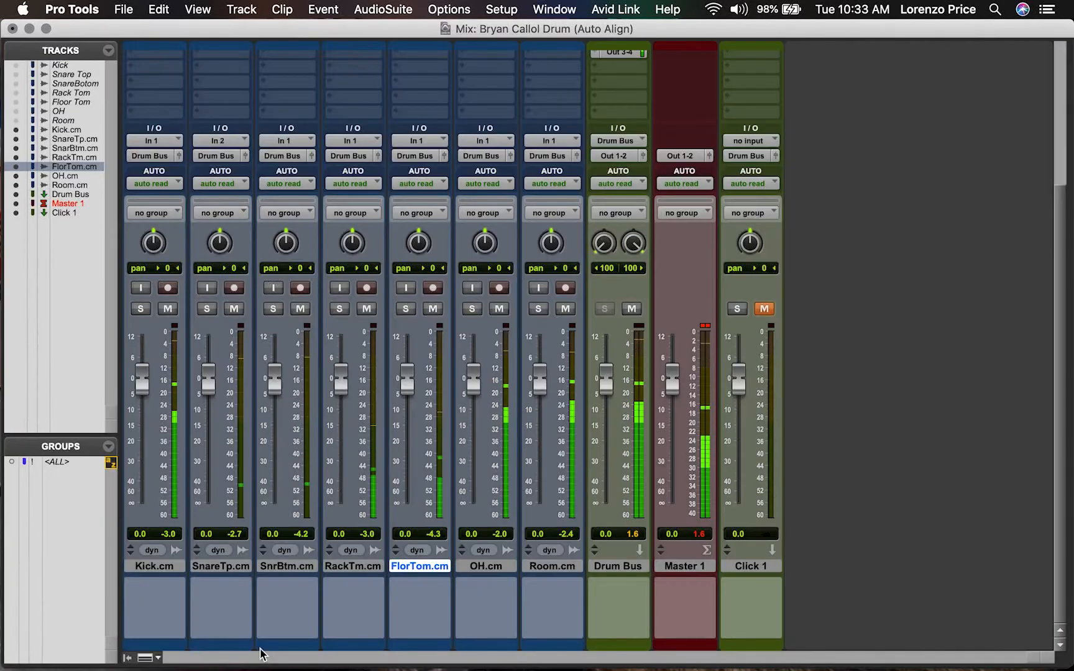
Step: Clear the Master 1 clip indicator, briefly unmute Click 1 to hear it against the drums, and stop playback
{"action": "key", "text": "super+equal"}
{"action": "left_click", "coordinate": [705, 325]}
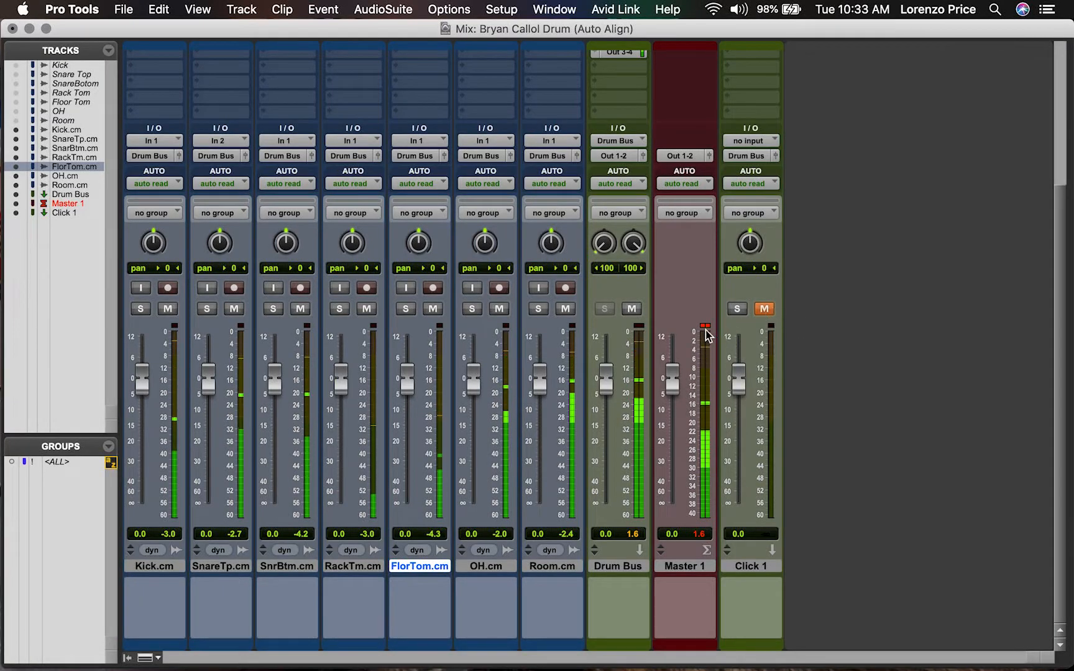
{"action": "left_click", "coordinate": [763, 309]}
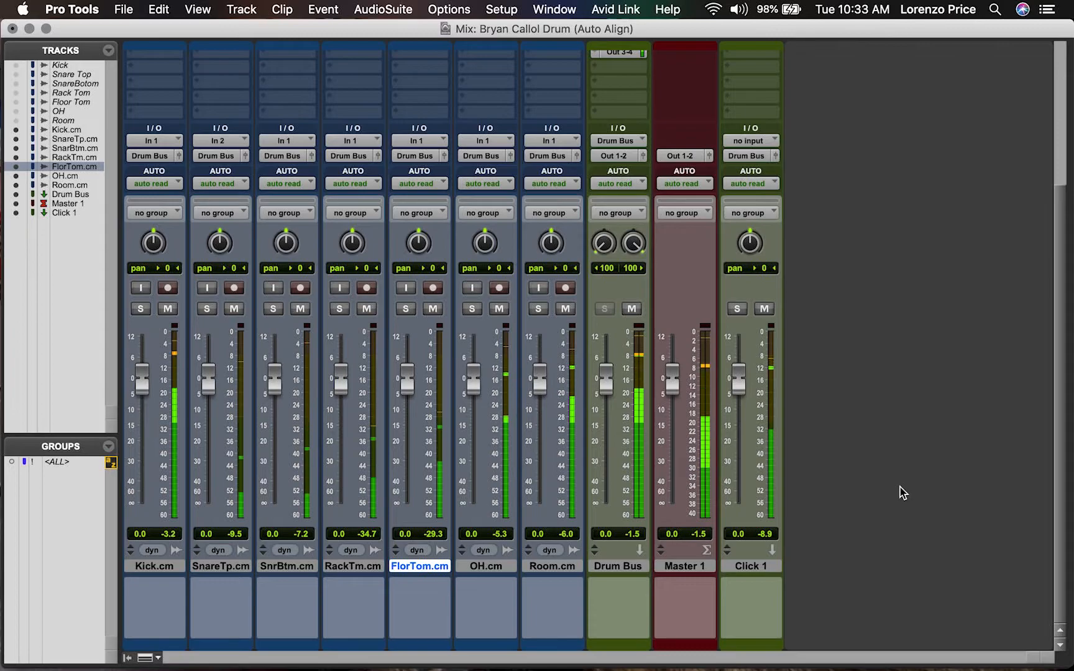
{"action": "left_click", "coordinate": [771, 312]}
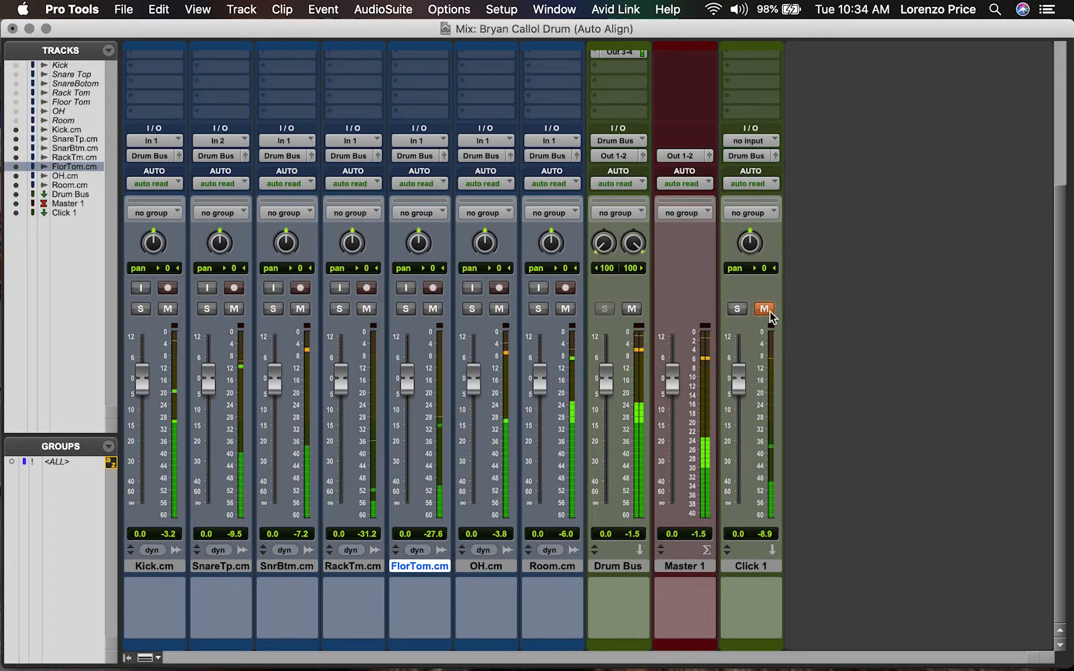
{"action": "key", "text": "super+equal"}
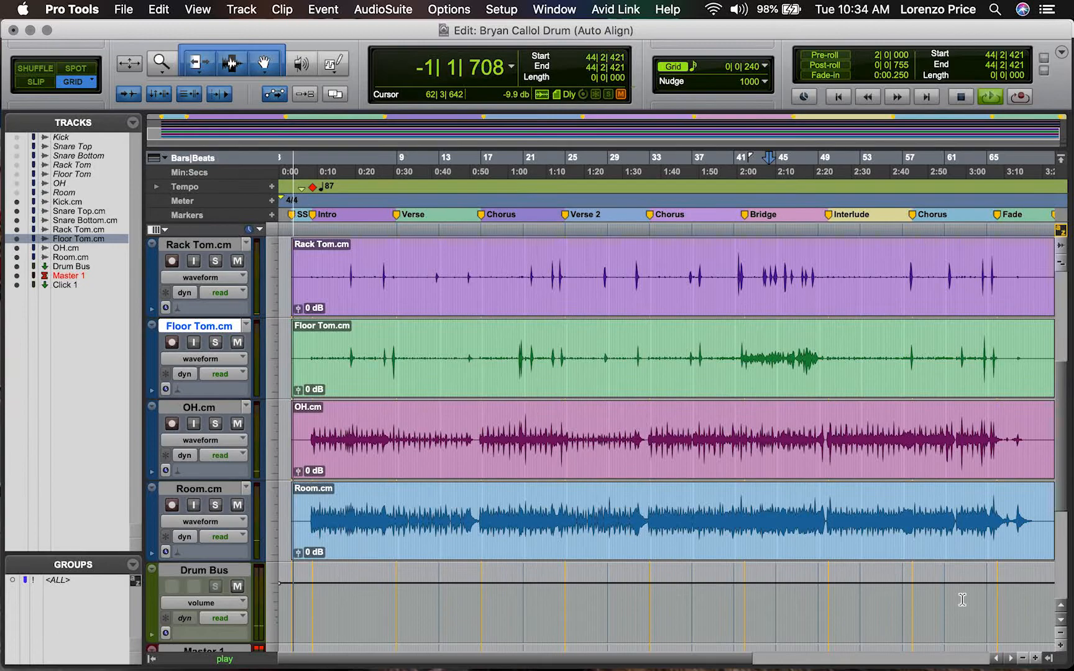
{"action": "key", "text": "space"}
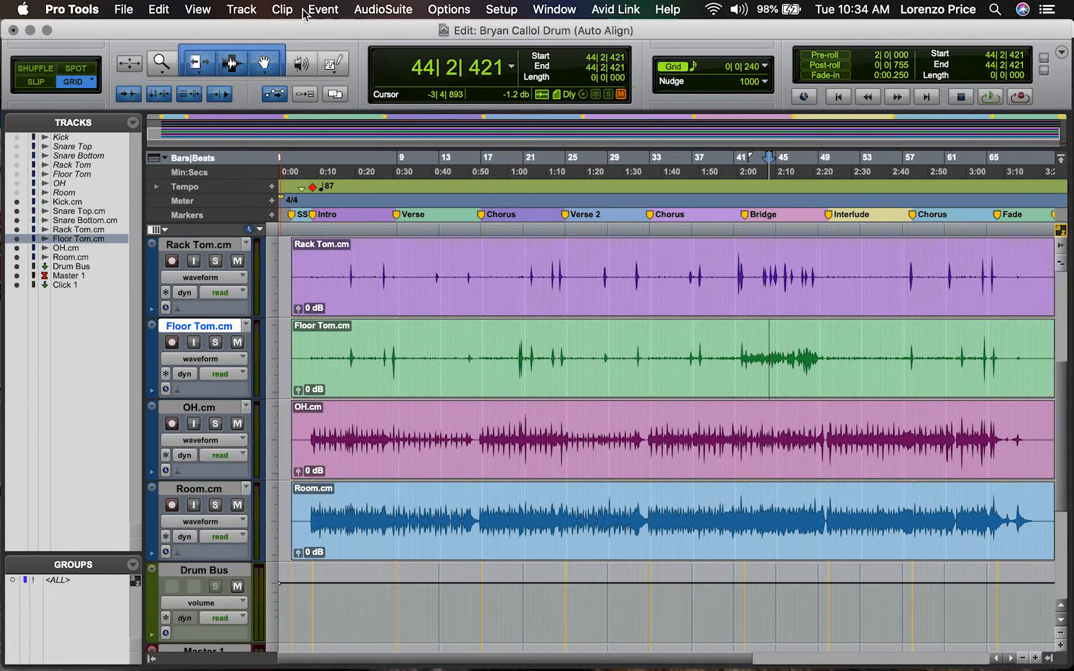
Step: Save the session under a new name, replacing "Auto Align" in the parentheses with "Elastic Audio"
{"action": "left_click", "coordinate": [123, 10]}
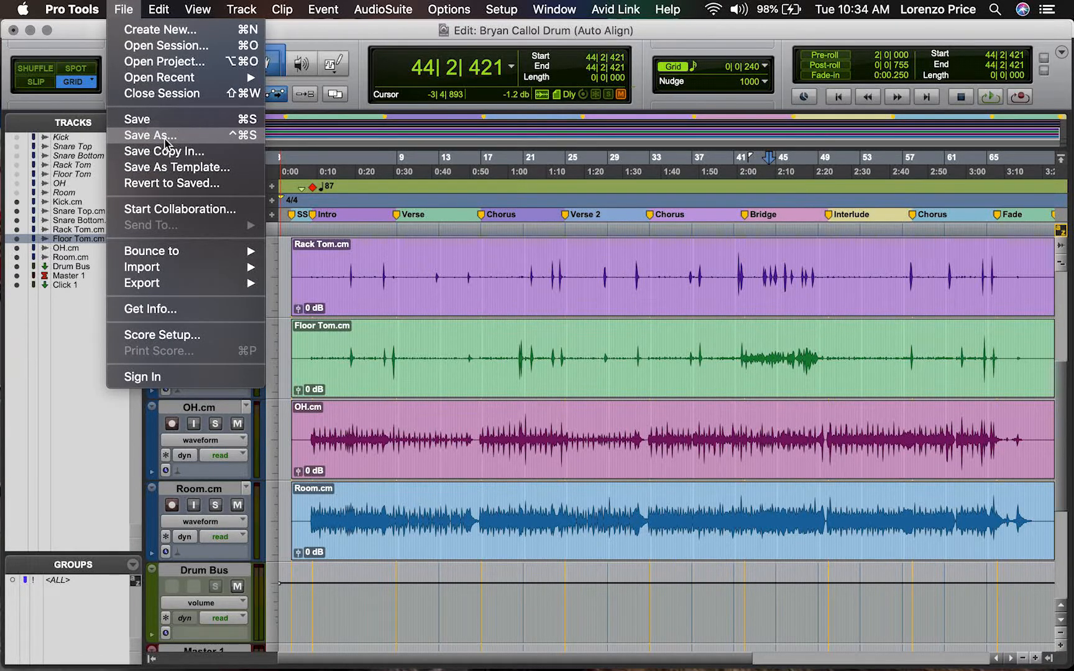
{"action": "left_click", "coordinate": [165, 137]}
{"action": "left_click", "coordinate": [574, 87]}
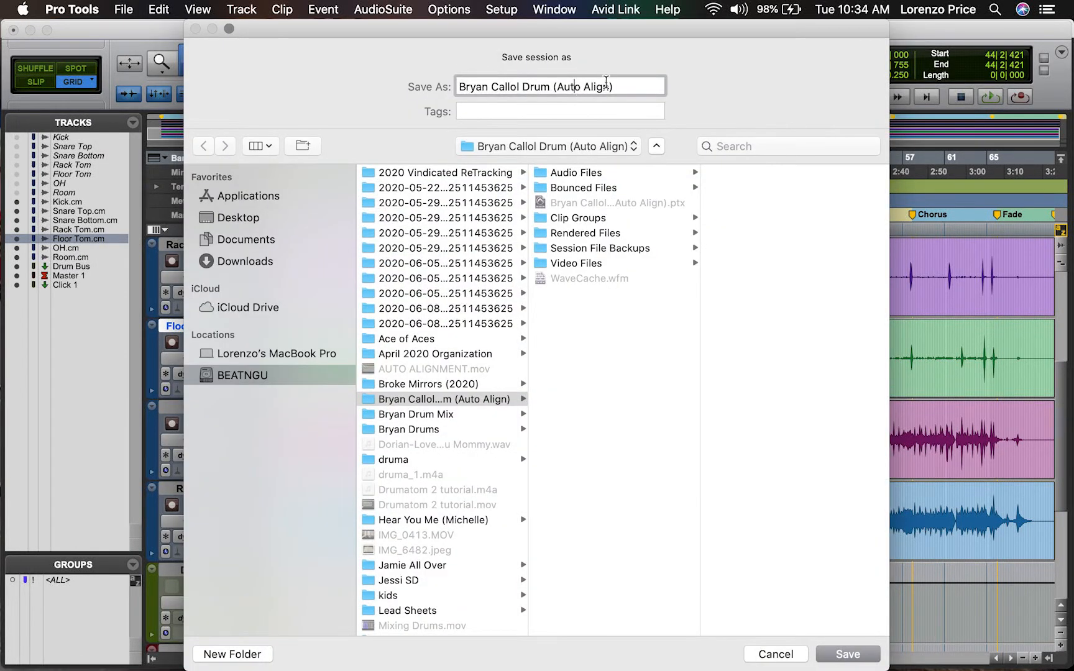
{"action": "left_click_drag", "start_coordinate": [609, 85], "coordinate": [560, 92]}
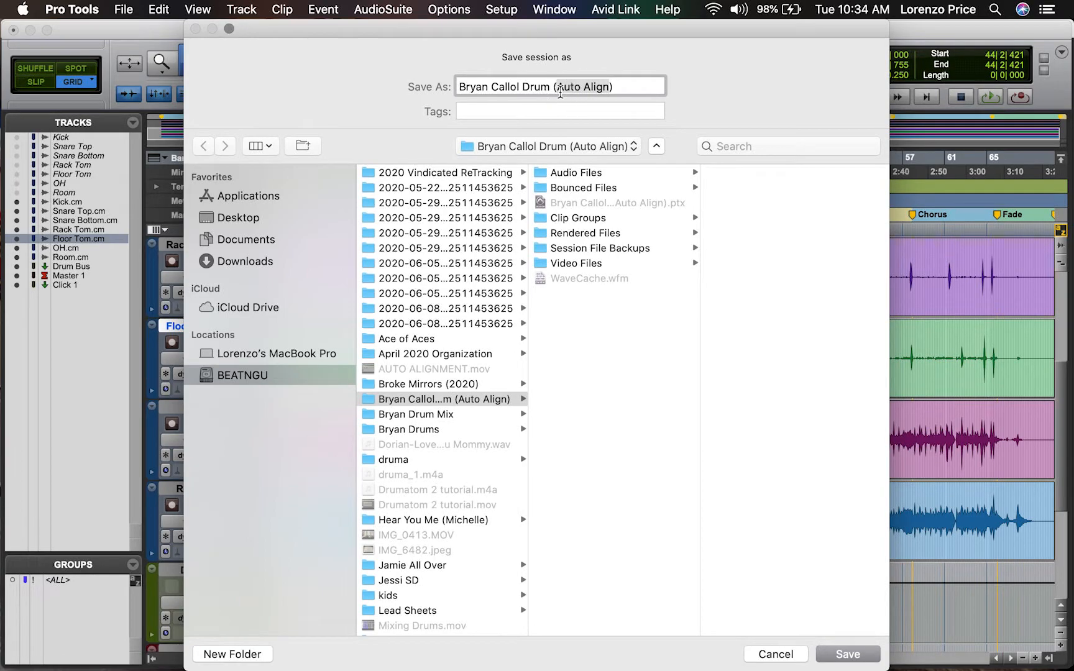
{"action": "type", "text": "Qua"}
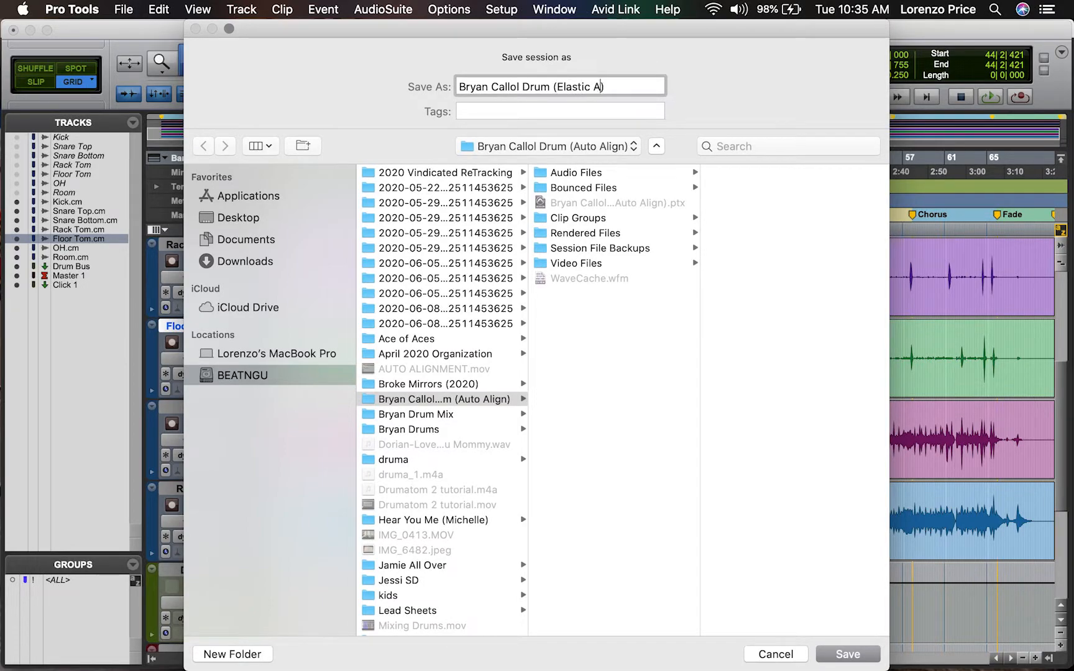
{"action": "key", "text": "Return"}
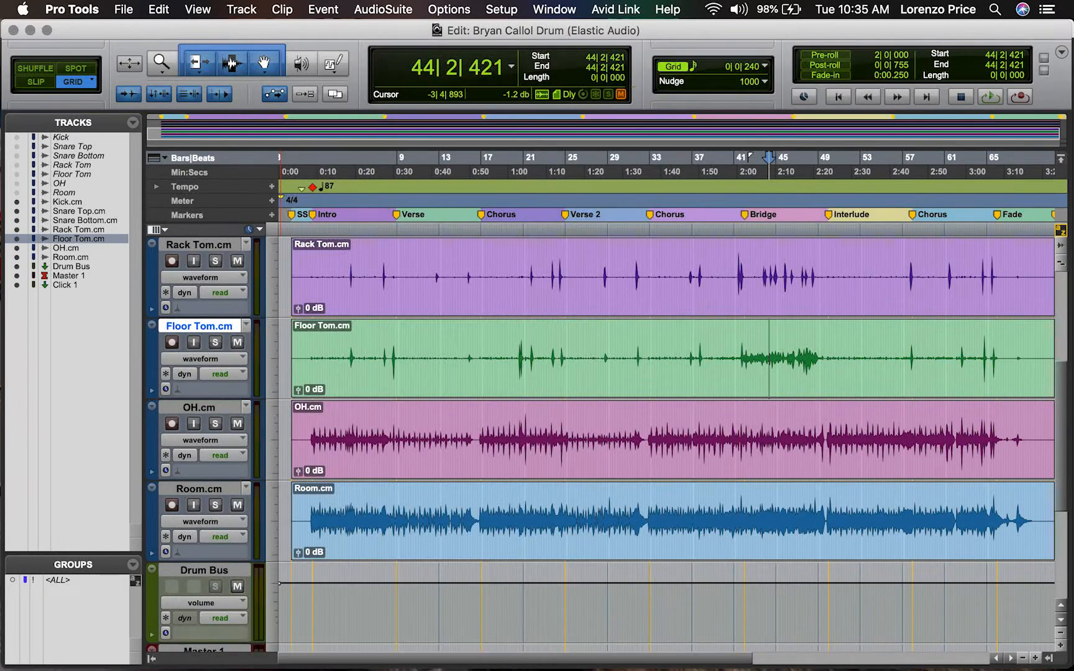
Step: Delete the seven inactive original drum tracks, Kick through Room, from the session
{"action": "left_click_drag", "start_coordinate": [74, 192], "coordinate": [64, 140]}
{"action": "right_click", "coordinate": [66, 157]}
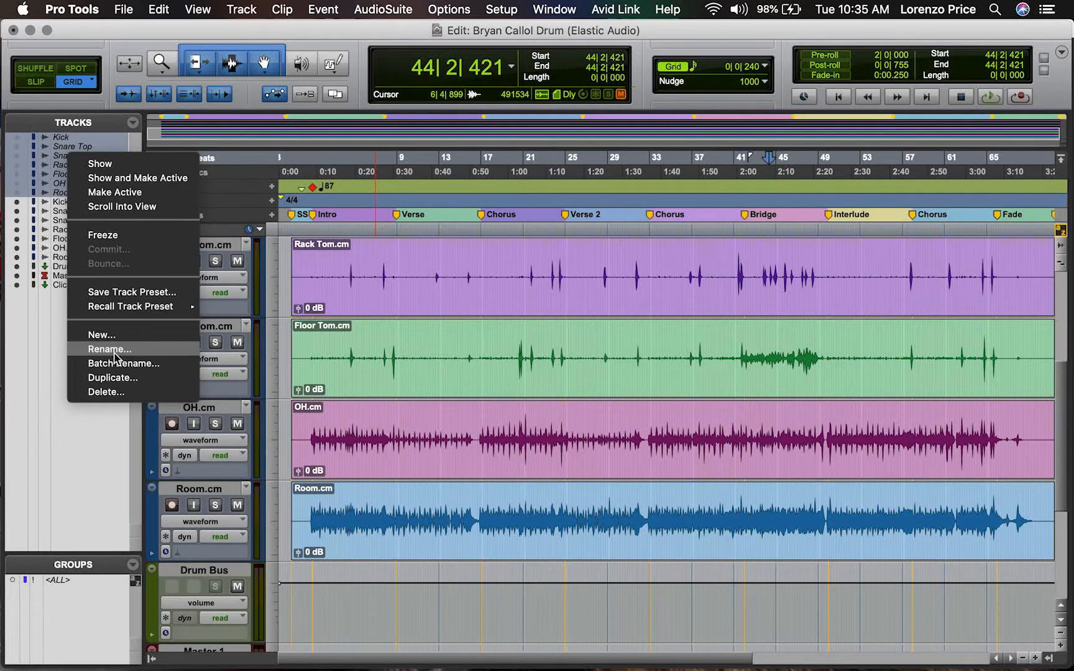
{"action": "left_click", "coordinate": [113, 392]}
{"action": "left_click", "coordinate": [654, 307]}
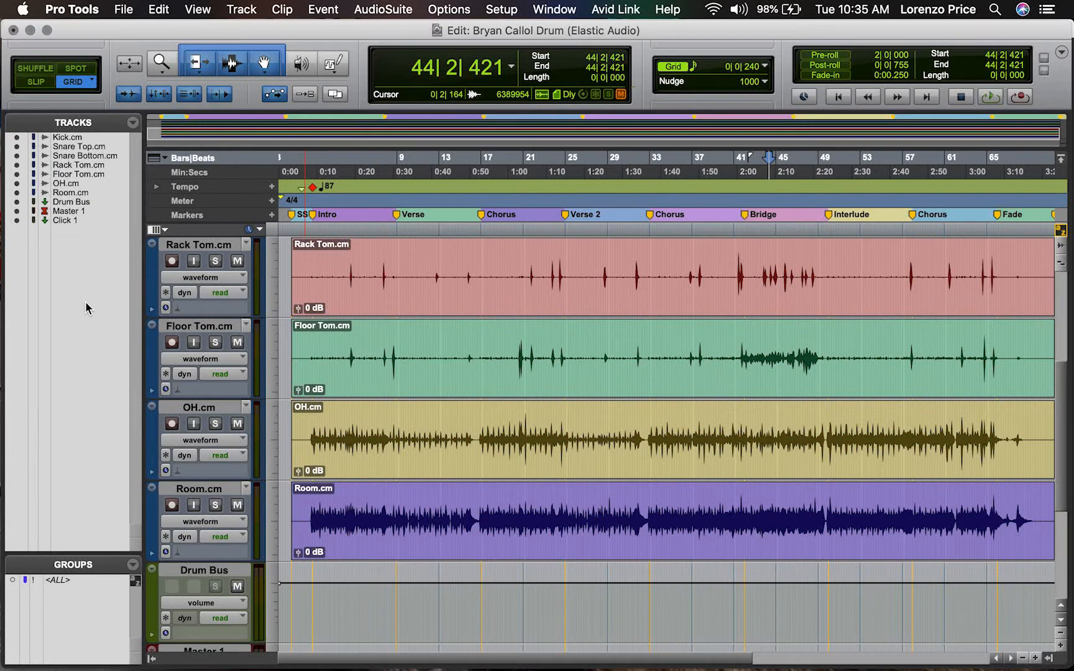
Step: Rename the first three committed tracks as Kick, Snare Top and Snare Bottom
{"action": "scroll", "coordinate": [215, 239], "scroll_direction": "up", "scroll_amount": 3}
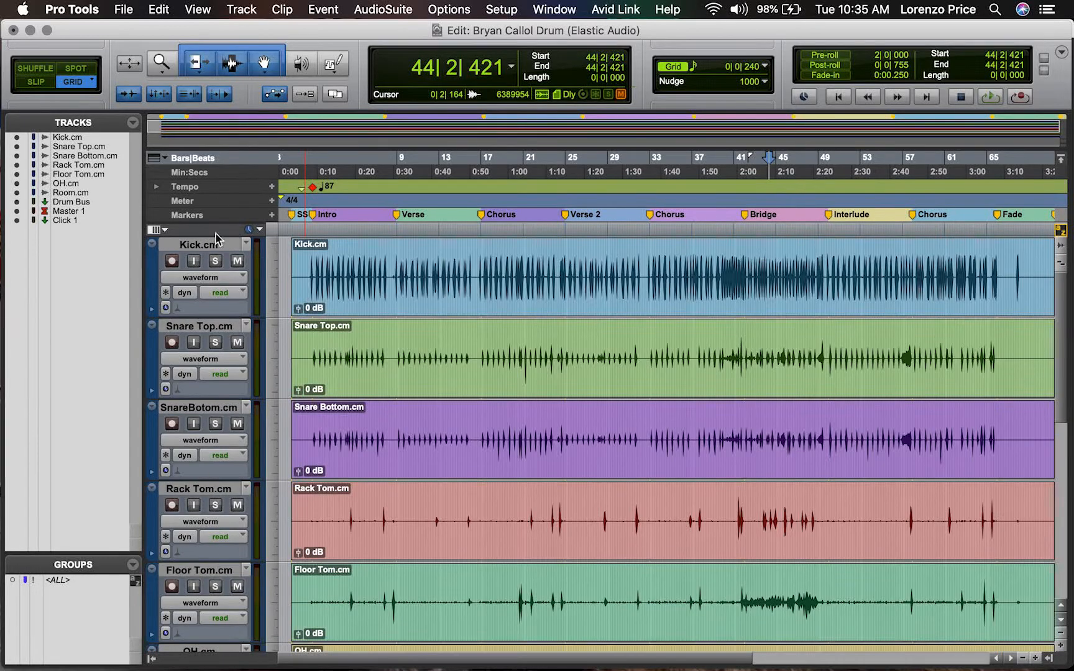
{"action": "double_click", "coordinate": [201, 240]}
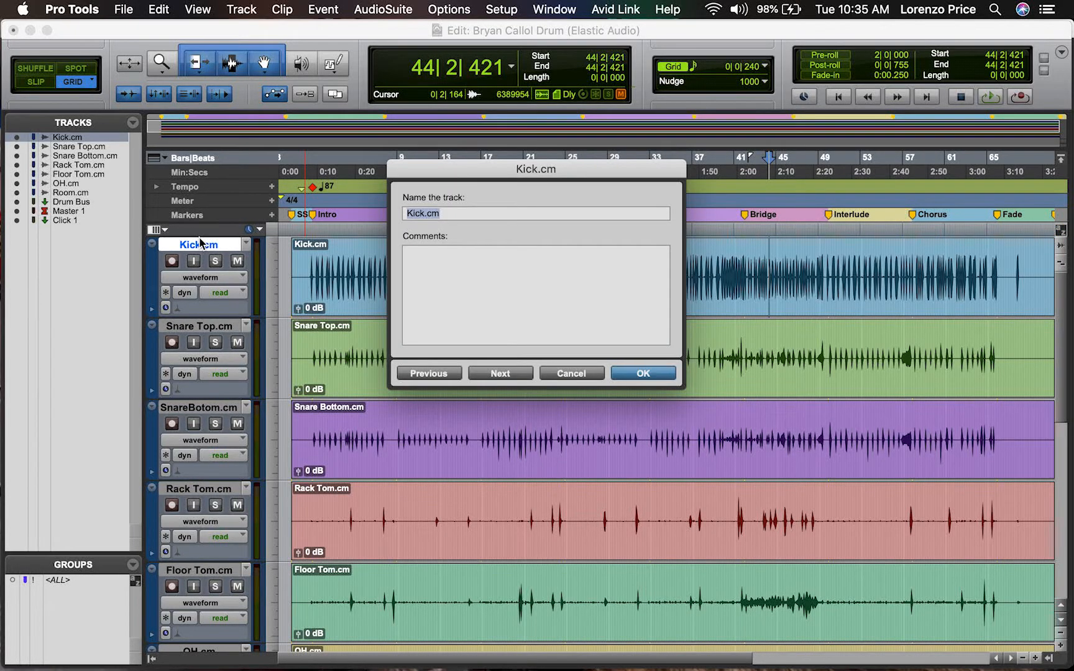
{"action": "type", "text": "Kick"}
{"action": "key", "text": "super+Right"}
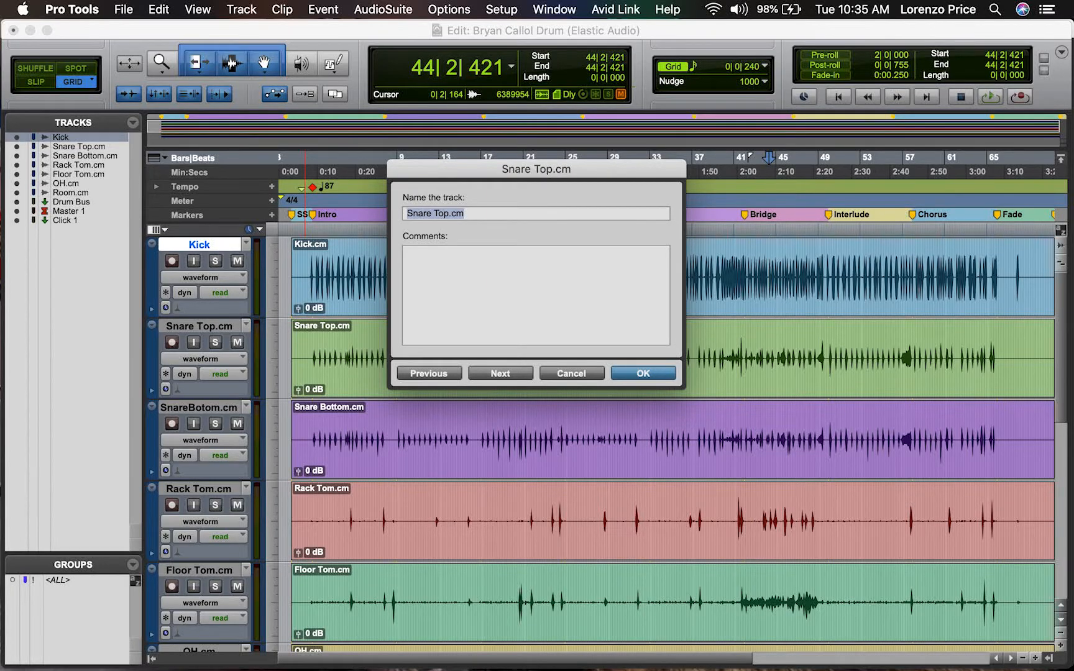
{"action": "type", "text": "Snare Top"}
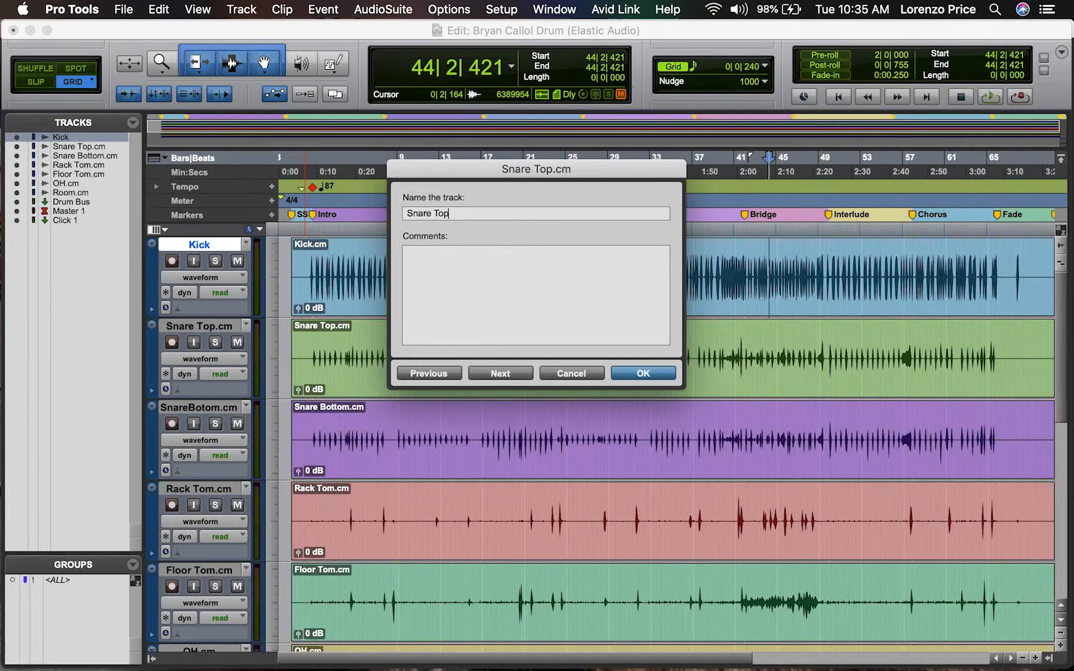
{"action": "key", "text": "super+Right"}
{"action": "type", "text": "Snare Bo"}
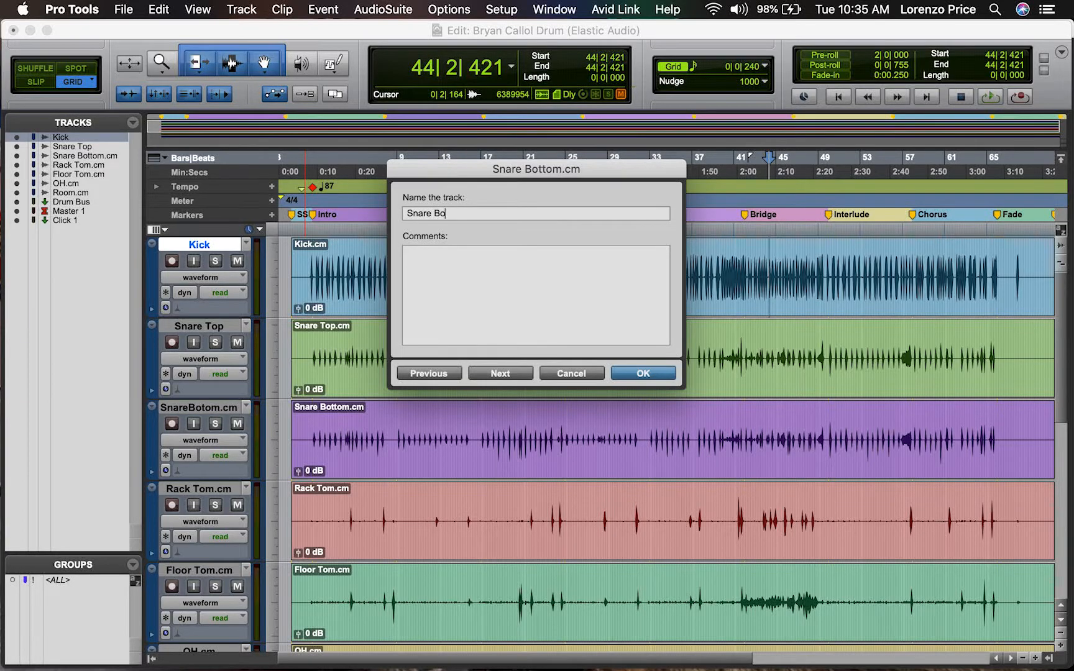
{"action": "type", "text": "ttom"}
{"action": "key", "text": "super+Right"}
Step: Rename the remaining committed tracks as Rack Tom, Floor Tom, OH and Room
{"action": "type", "text": "Rack Tom"}
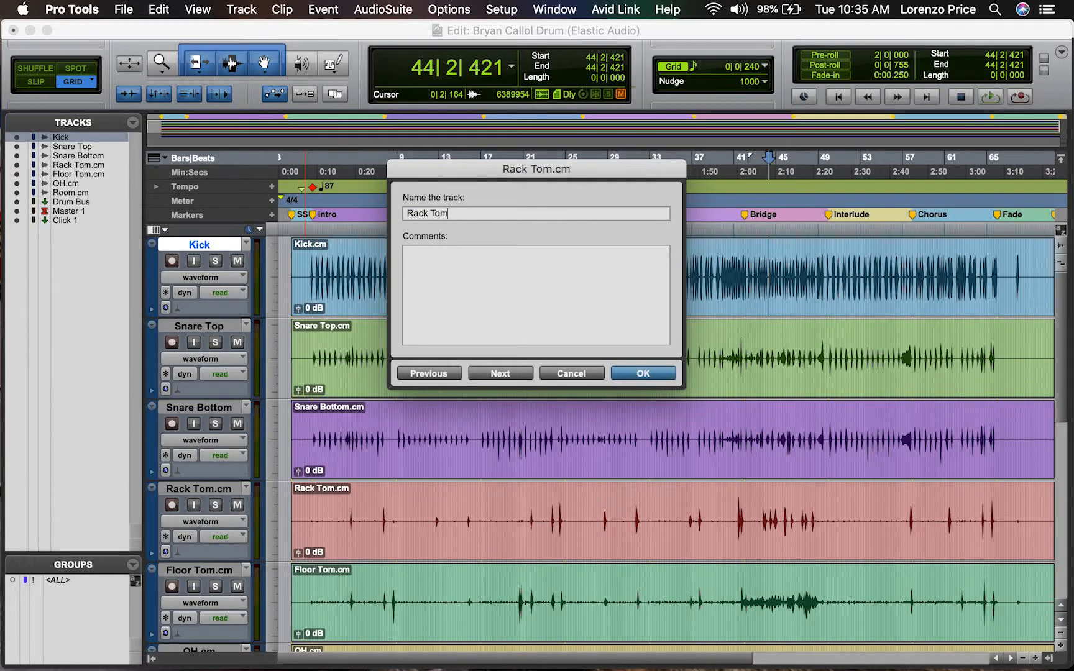
{"action": "key", "text": "super+Right"}
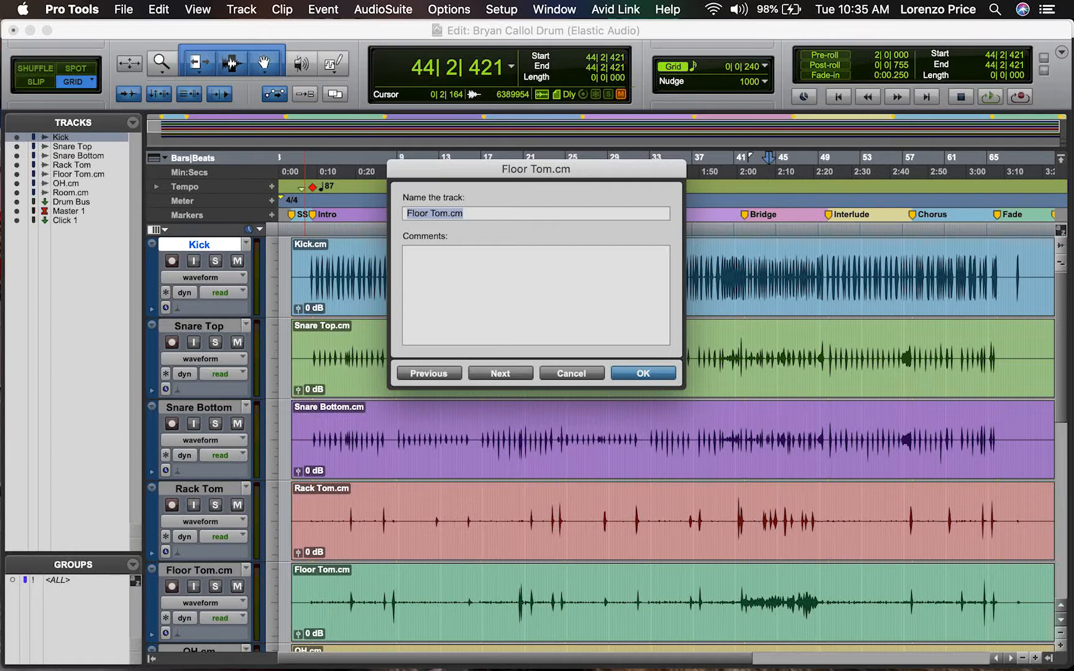
{"action": "type", "text": "Fl"}
{"action": "key", "text": "super+Right"}
{"action": "type", "text": "OH"}
{"action": "key", "text": "super+Right"}
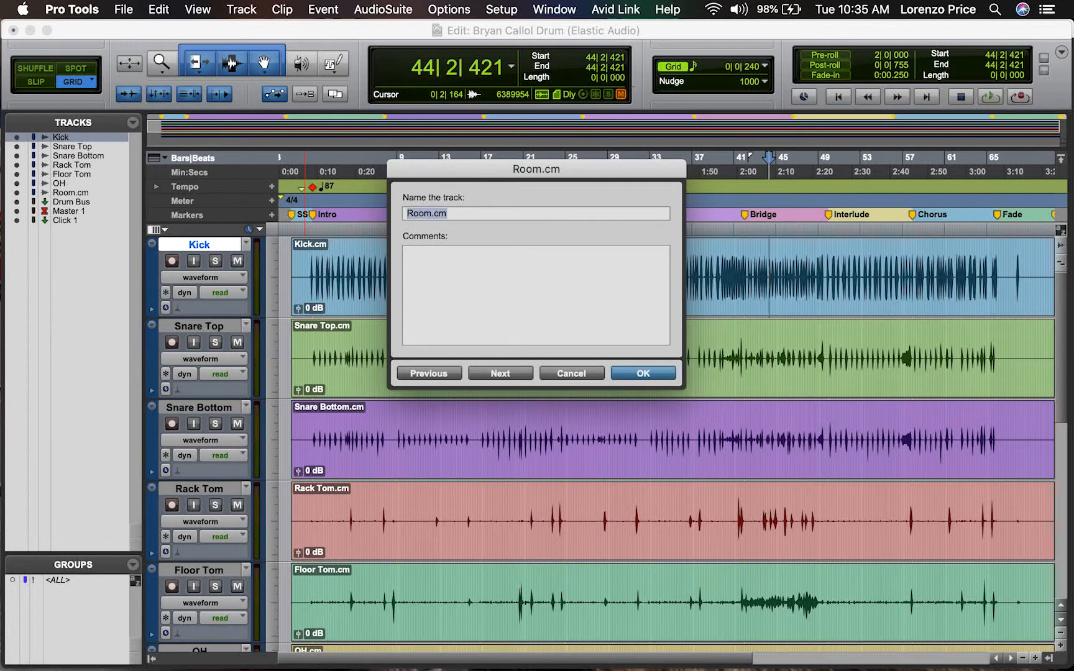
{"action": "type", "text": "Room"}
{"action": "key", "text": "Return"}
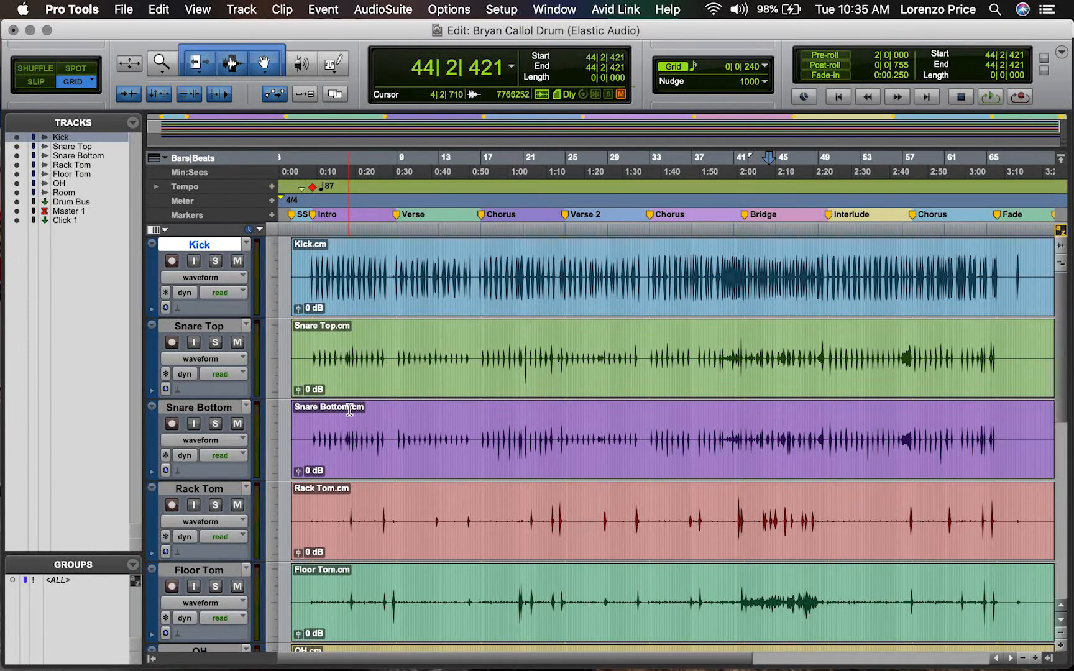
Step: Clear the peak level readings of all tracks in the Mix window
{"action": "key", "text": "super+equal"}
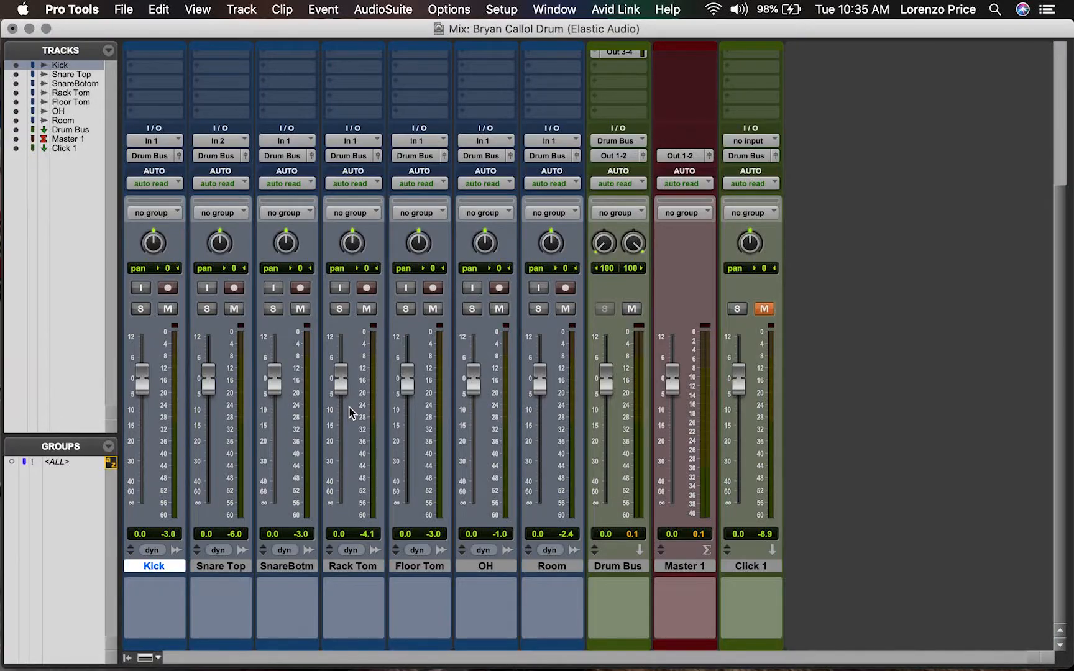
{"action": "left_click", "coordinate": [699, 535], "text": "alt"}
{"action": "mouse_move", "coordinate": [756, 665]}
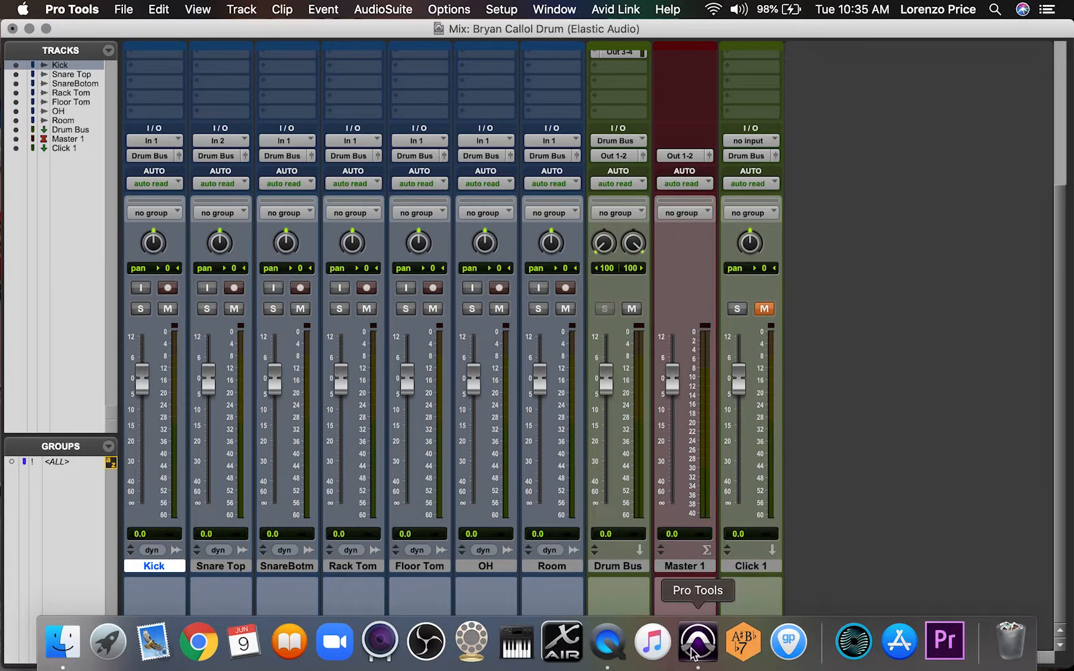
{"action": "left_click", "coordinate": [607, 641]}
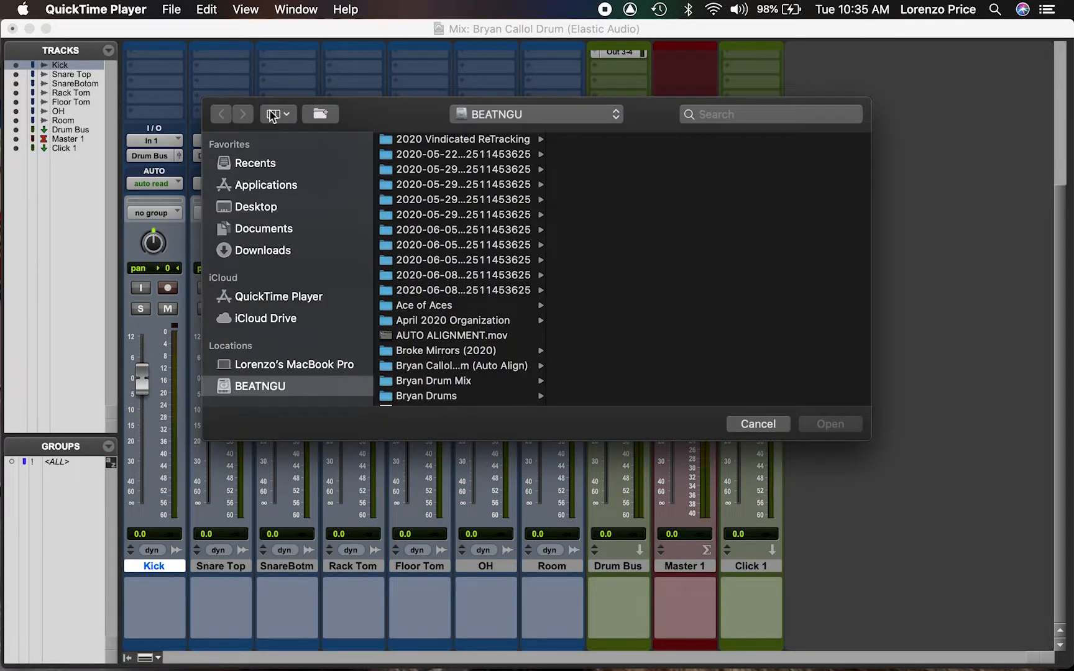
{"action": "left_click", "coordinate": [207, 9]}
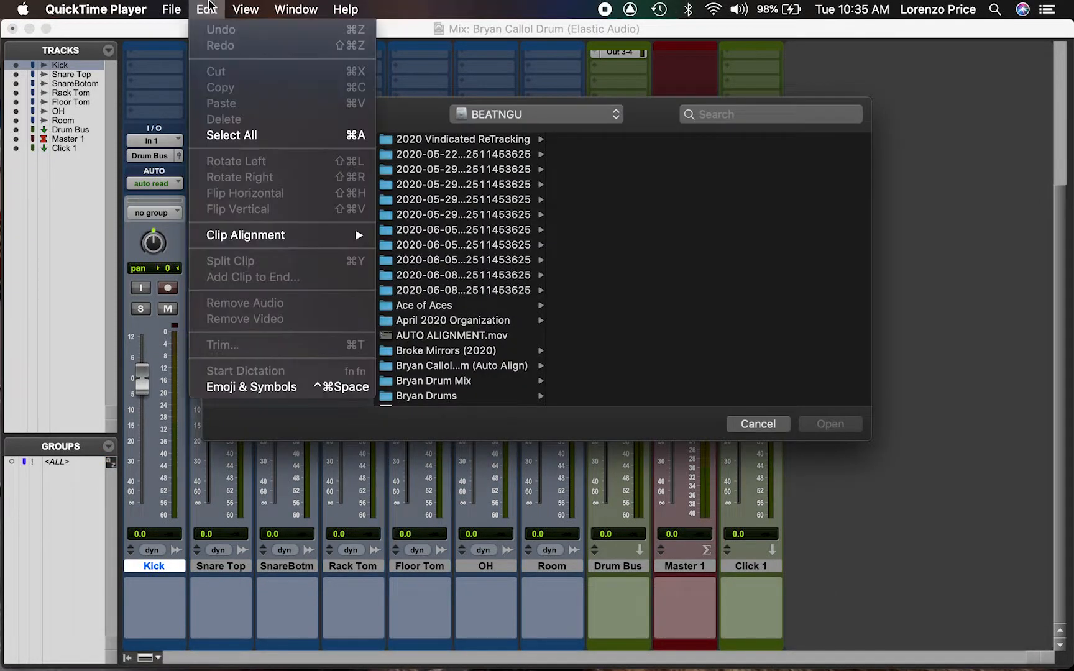